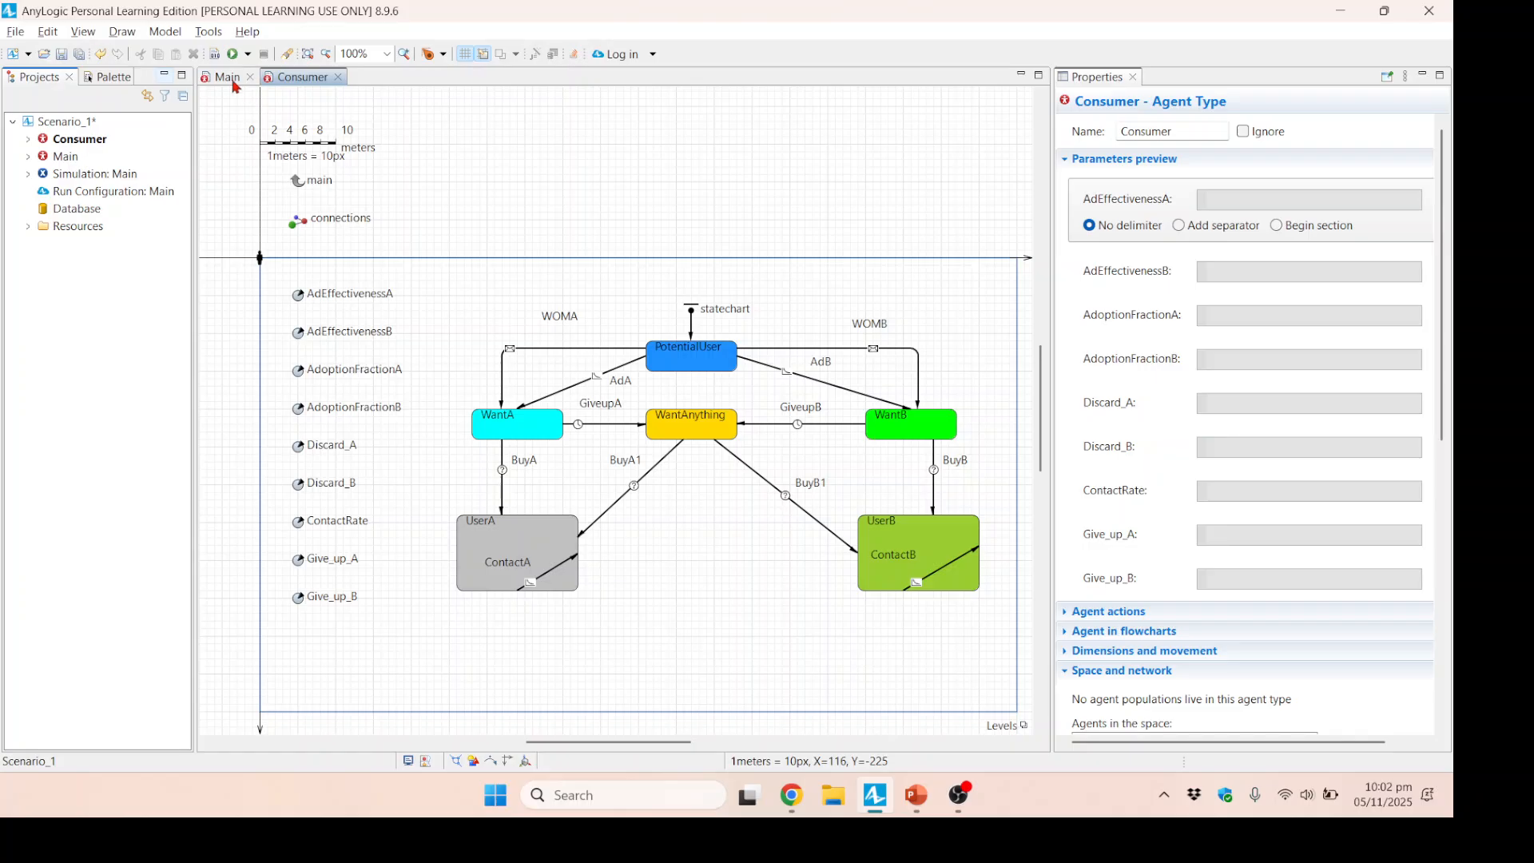
Delete the NUserA and NUserB statistics from the consumers population in the Main agent.
click(228, 80)
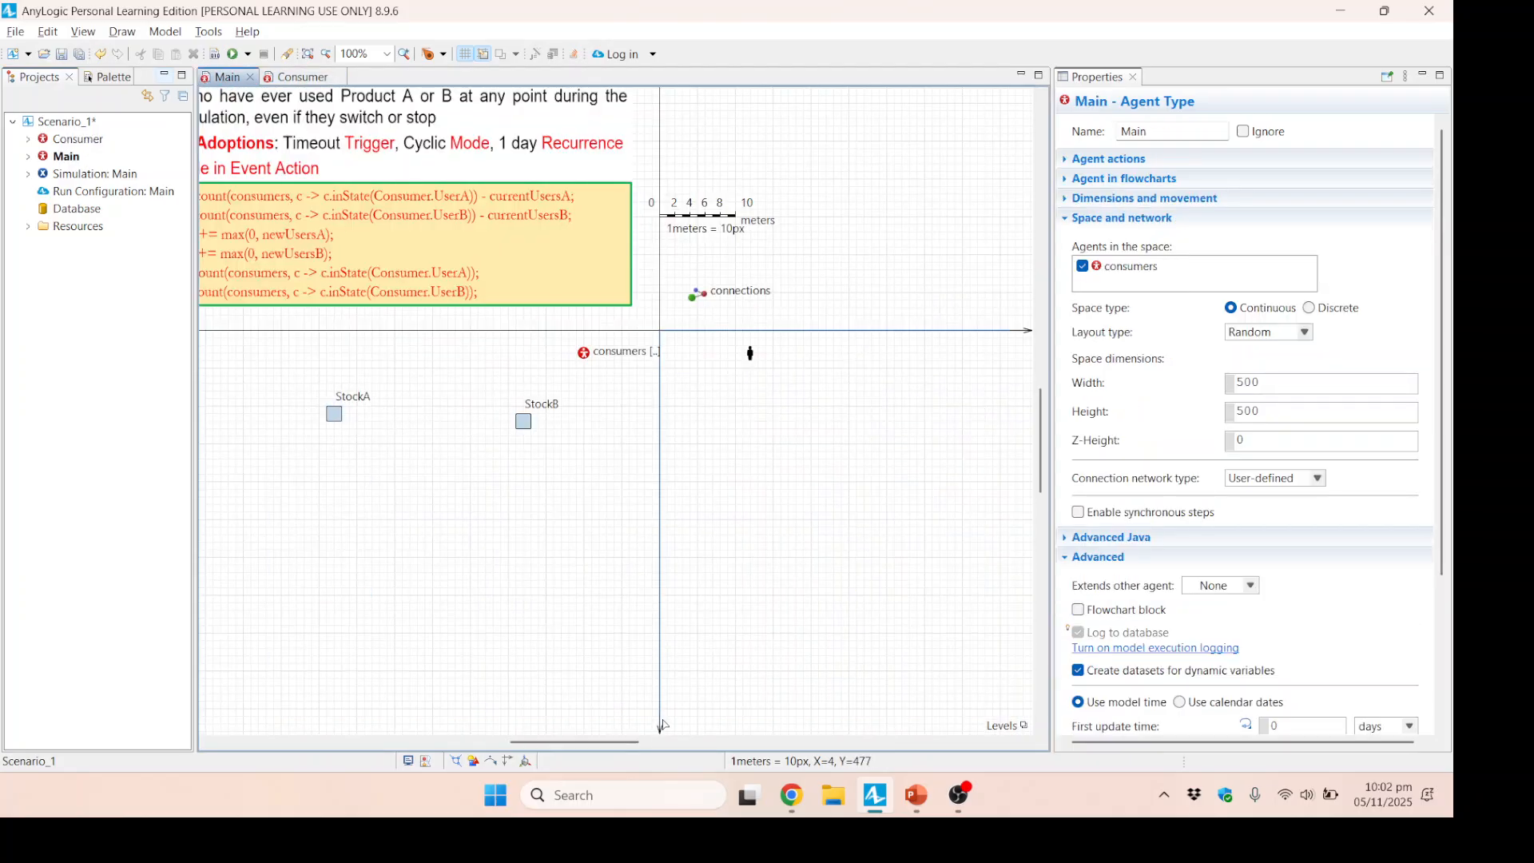
drag(560, 742, 503, 740)
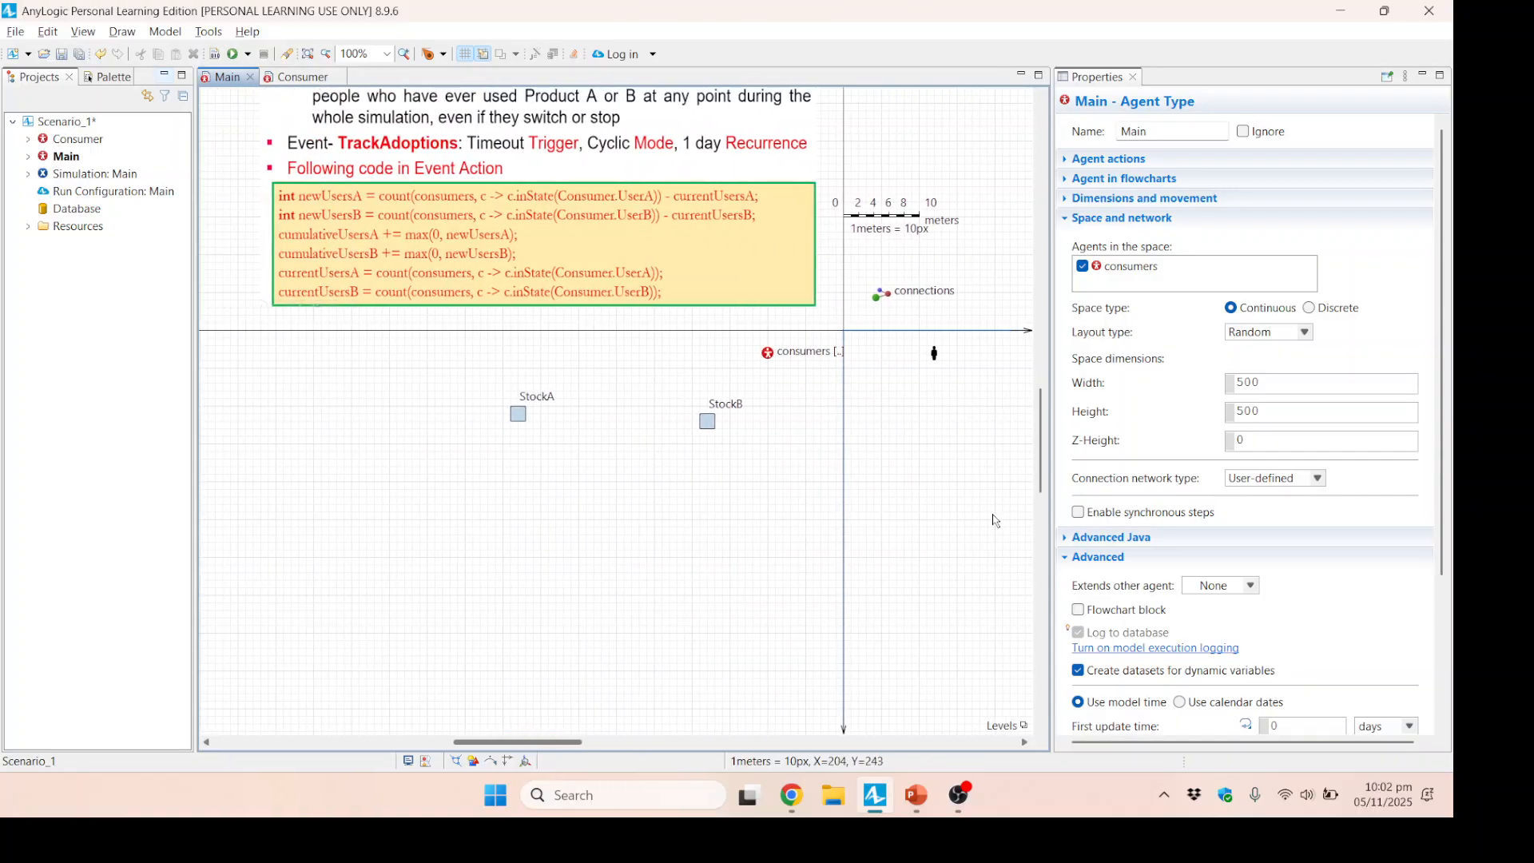
mouse_move(1042, 469)
mouse_down()
mouse_move(1039, 404)
mouse_move(1030, 454)
mouse_up()
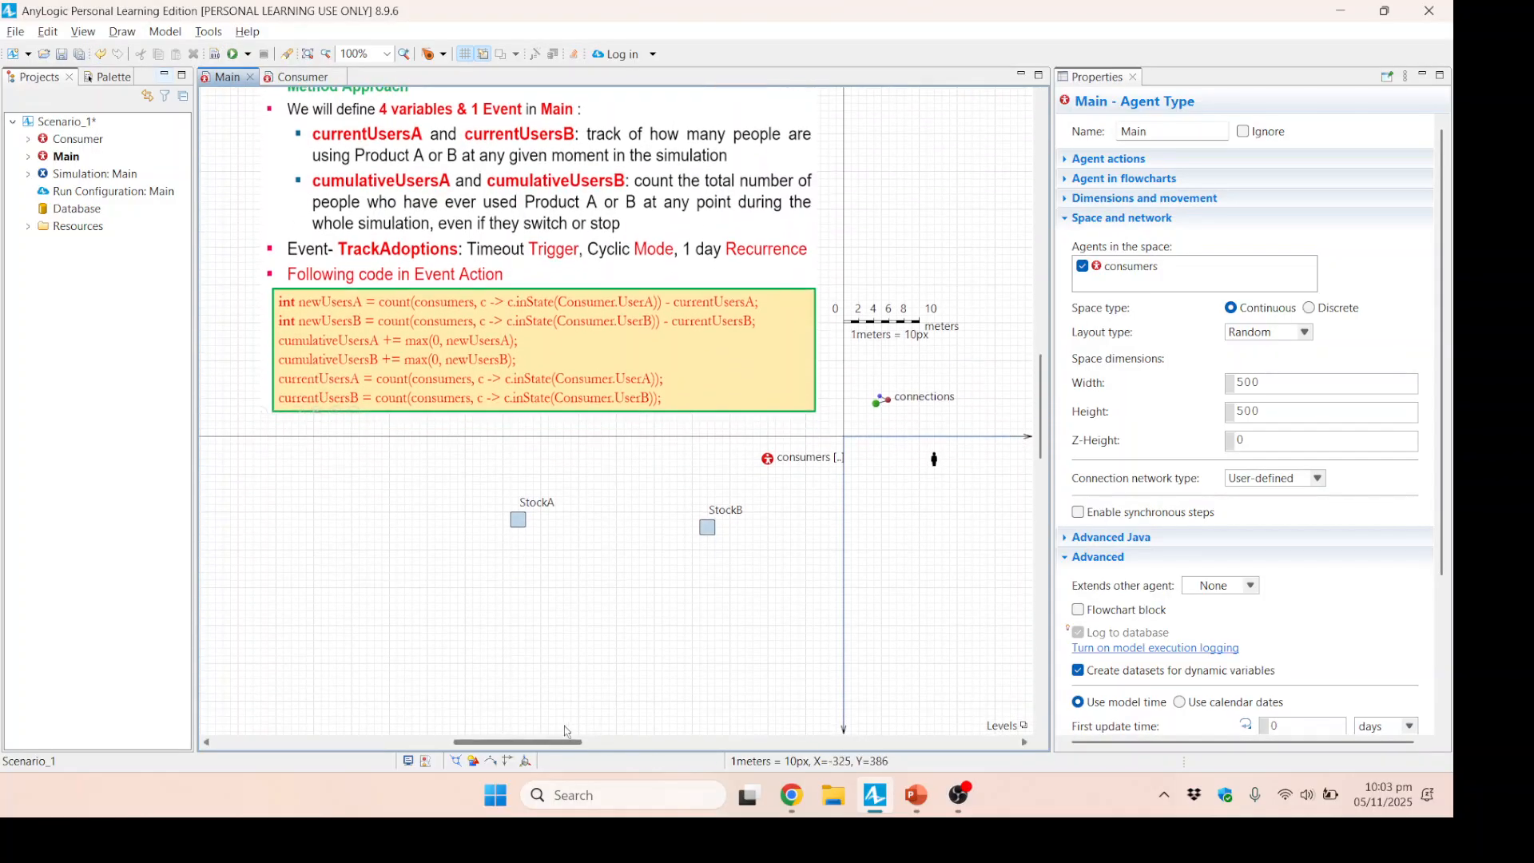
drag(533, 743, 650, 739)
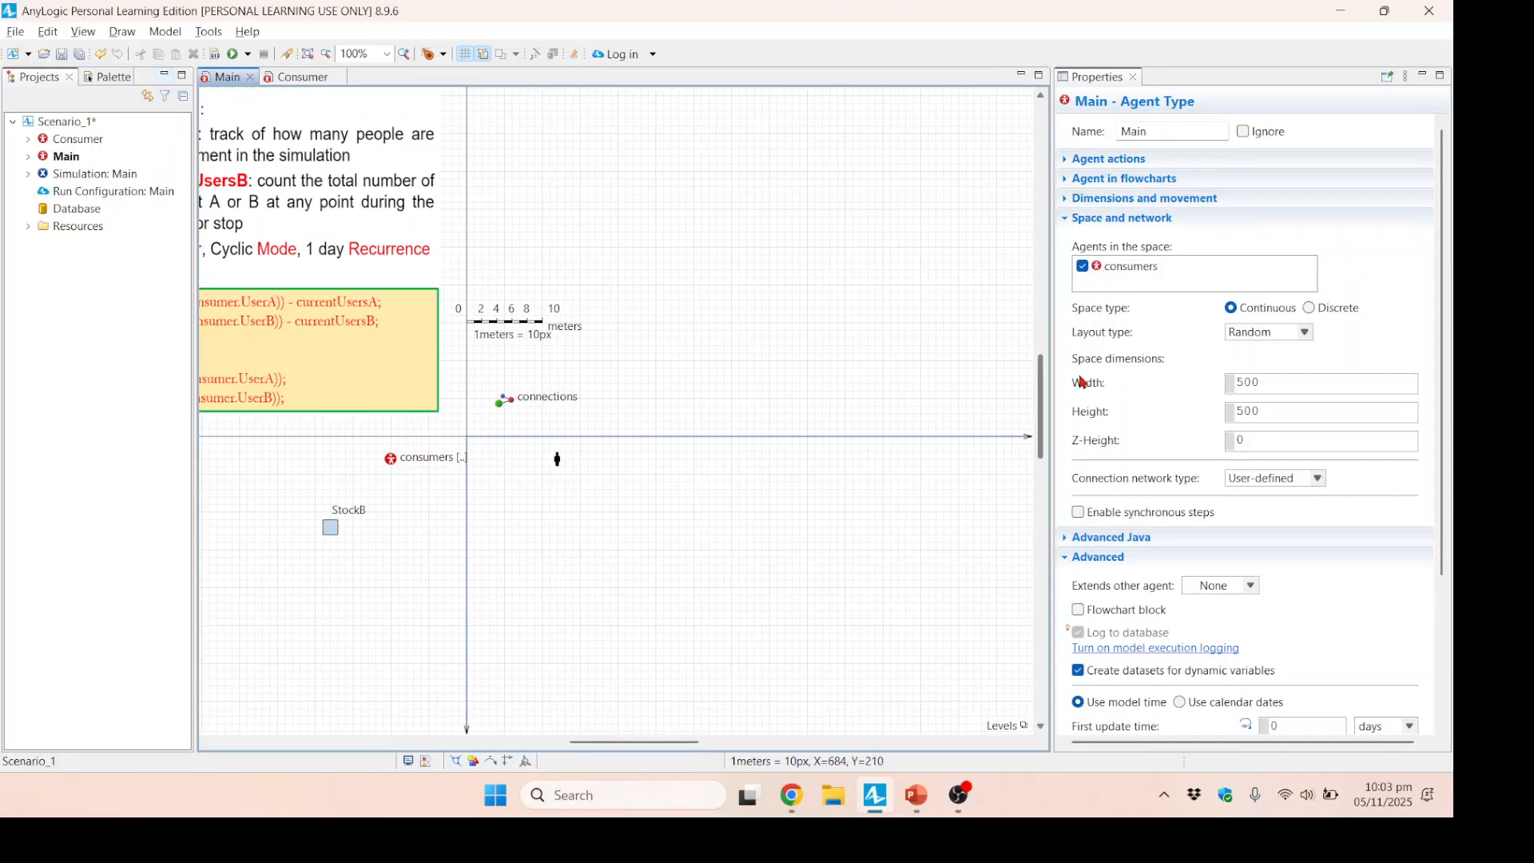
drag(1045, 416, 1044, 489)
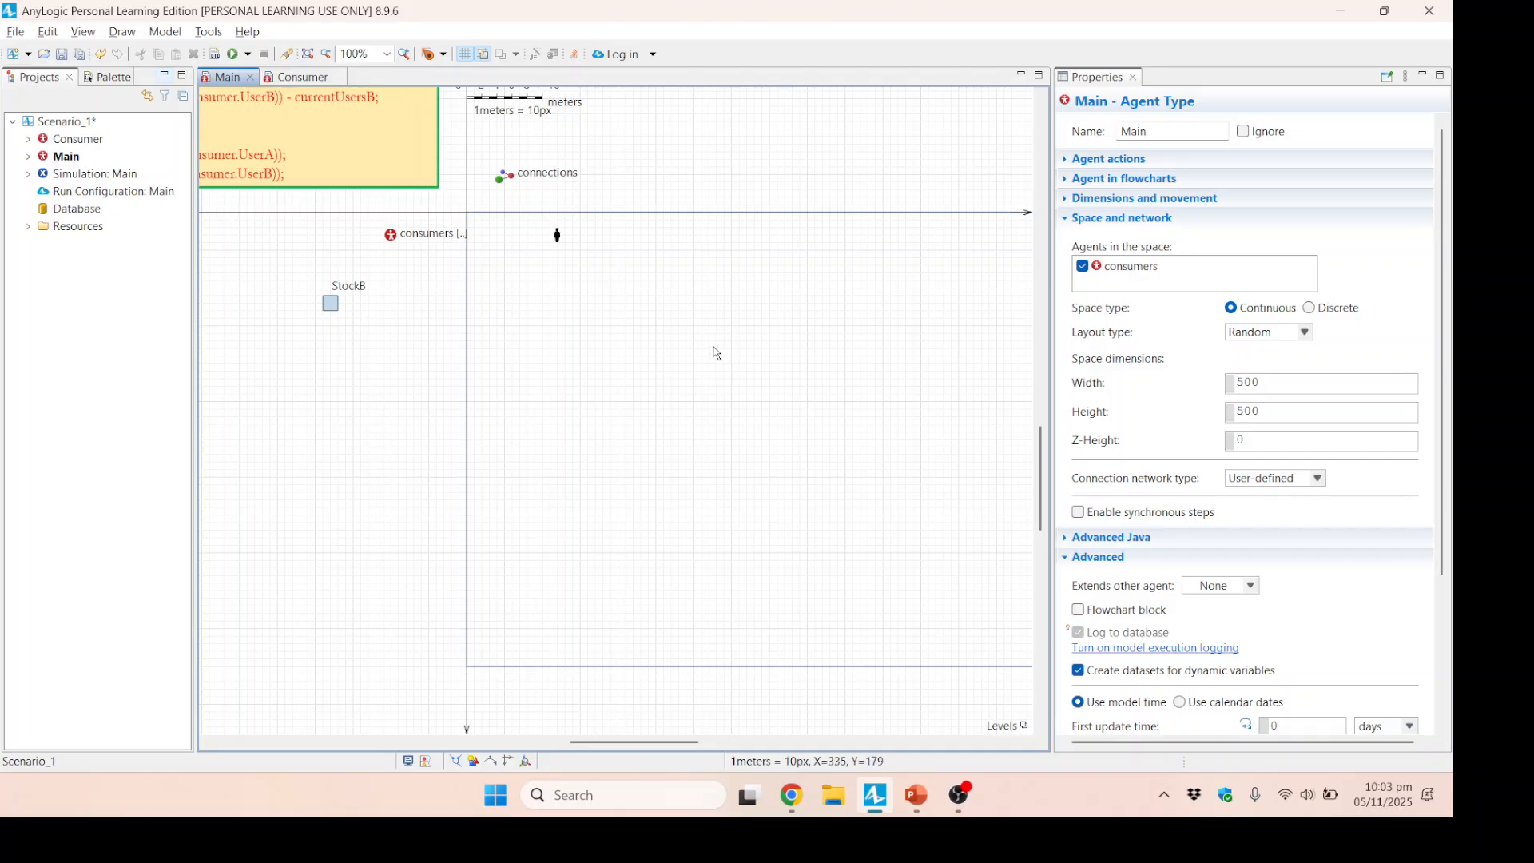
click(392, 237)
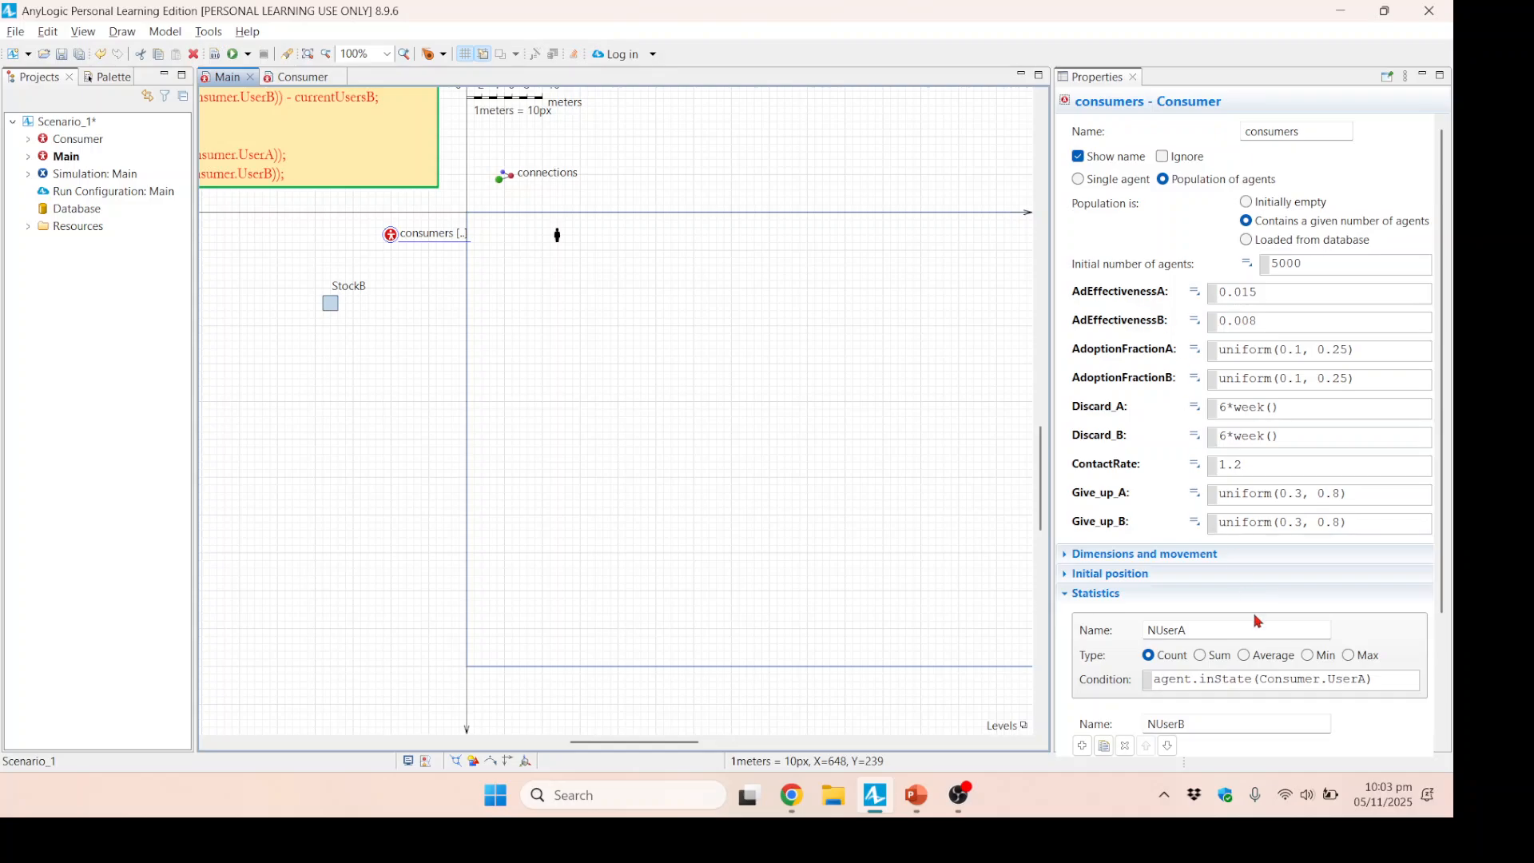
drag(1442, 364, 1446, 476)
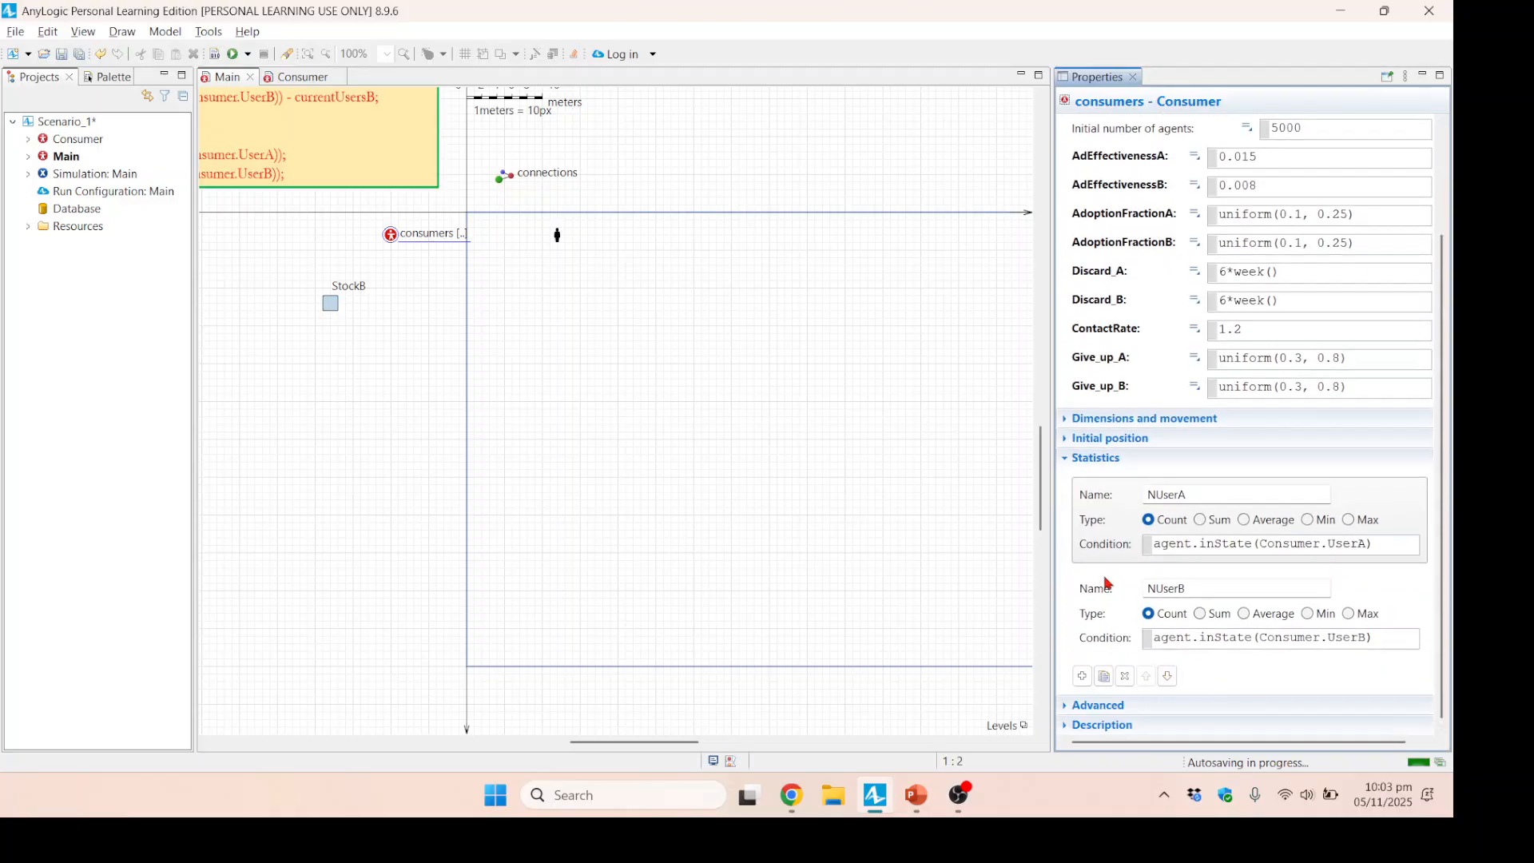
click(1125, 676)
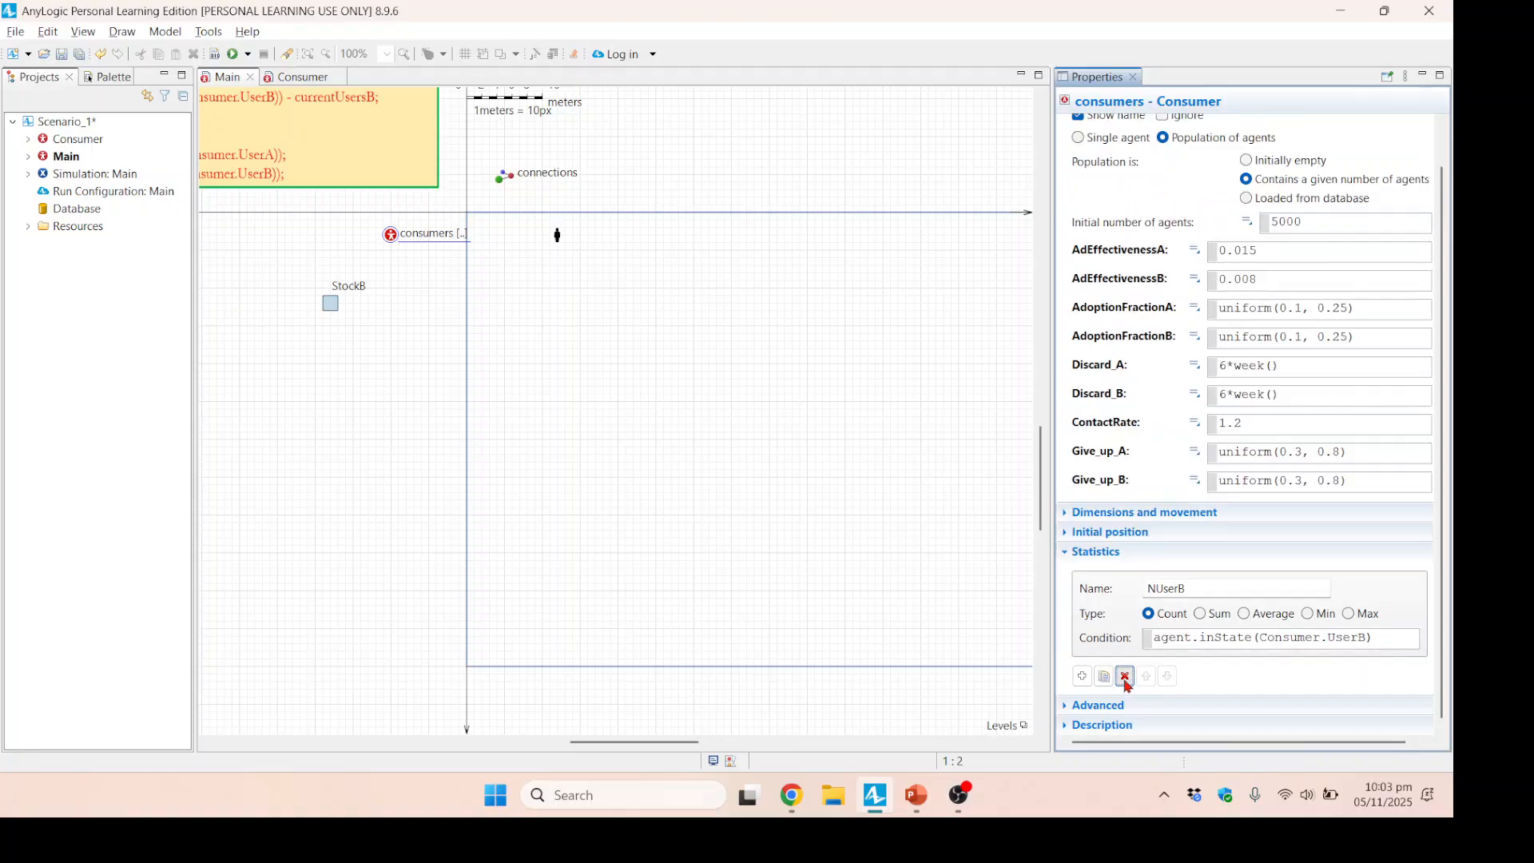
click(1126, 676)
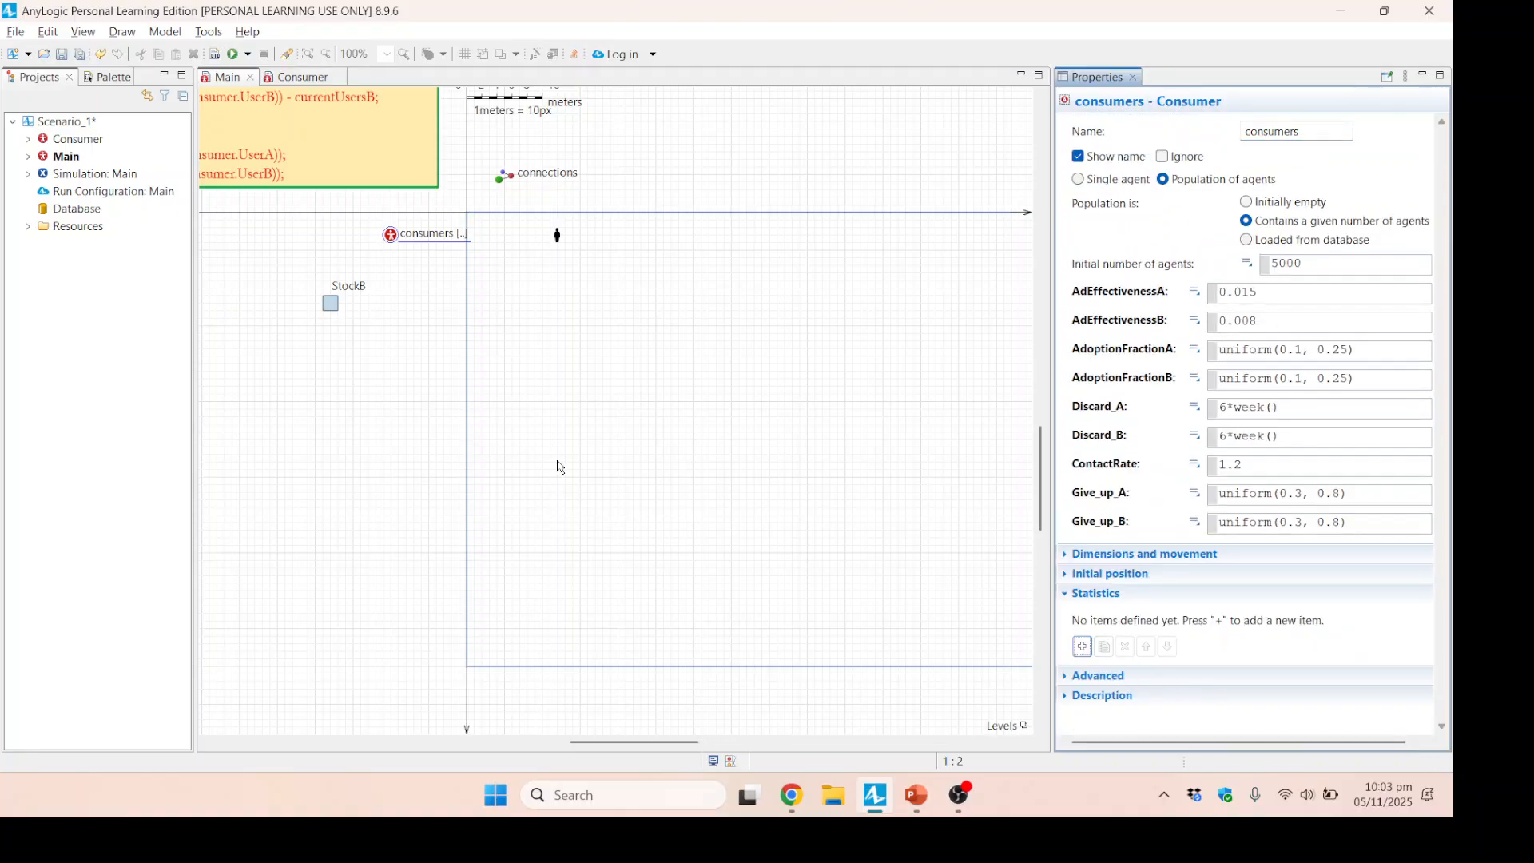
Review the consumers population's movement and initial position settings and the layout type options in Main's space settings.
click(401, 259)
click(391, 235)
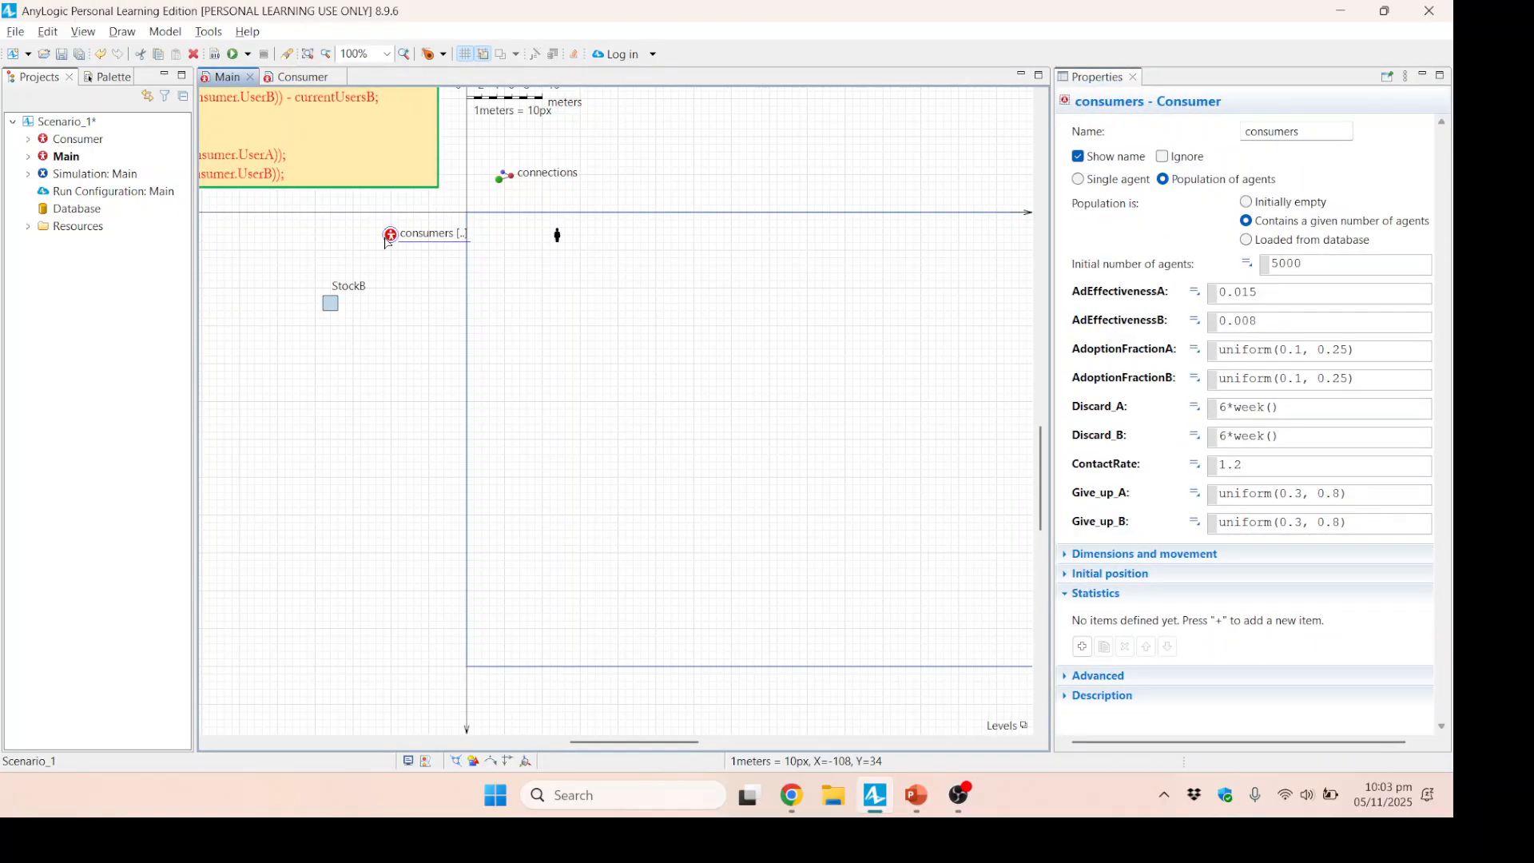
click(1080, 555)
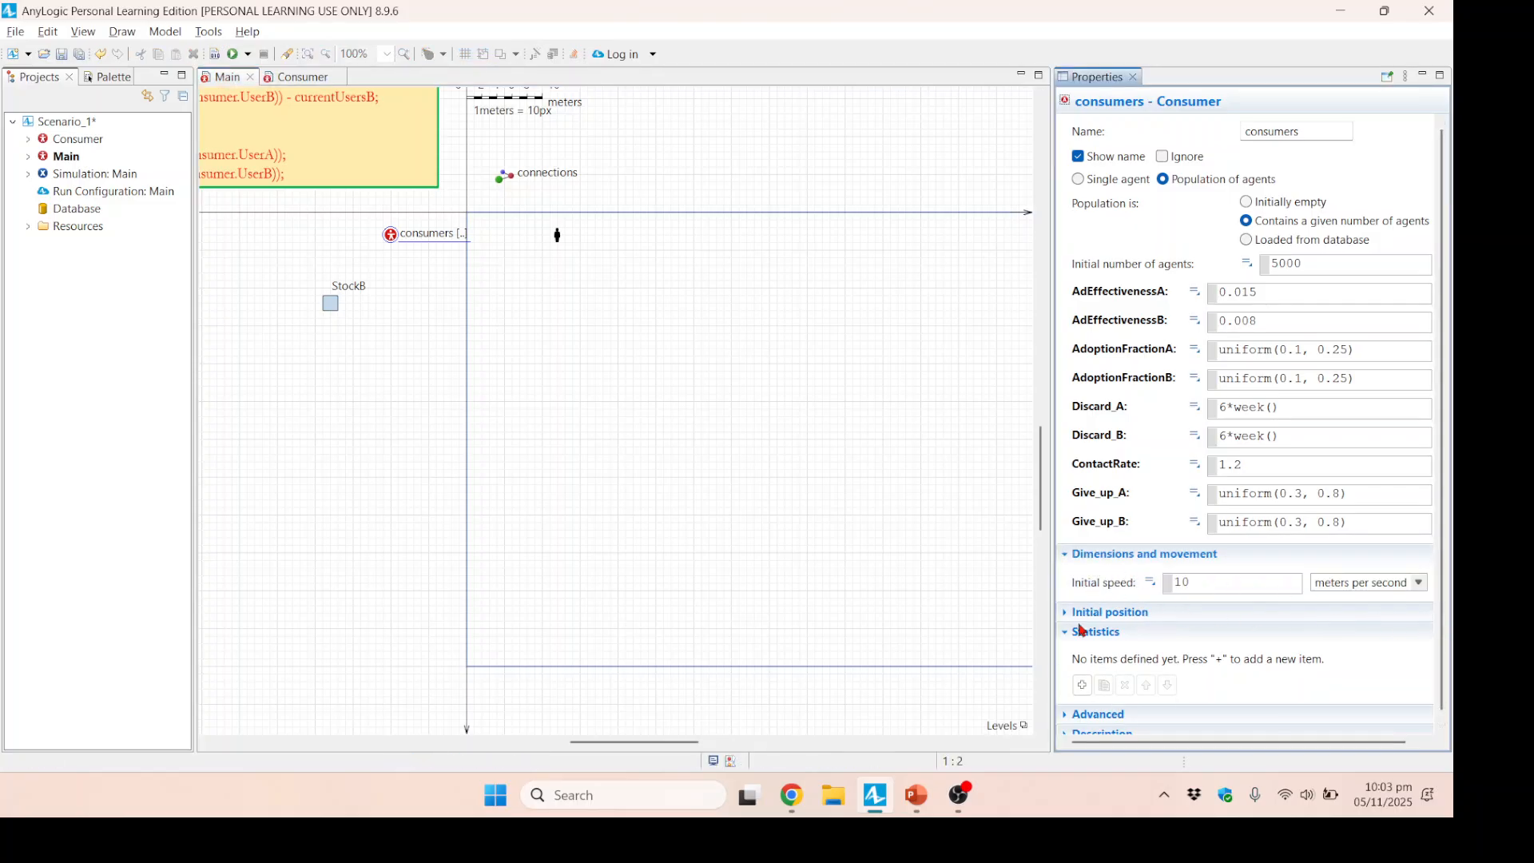
click(1104, 614)
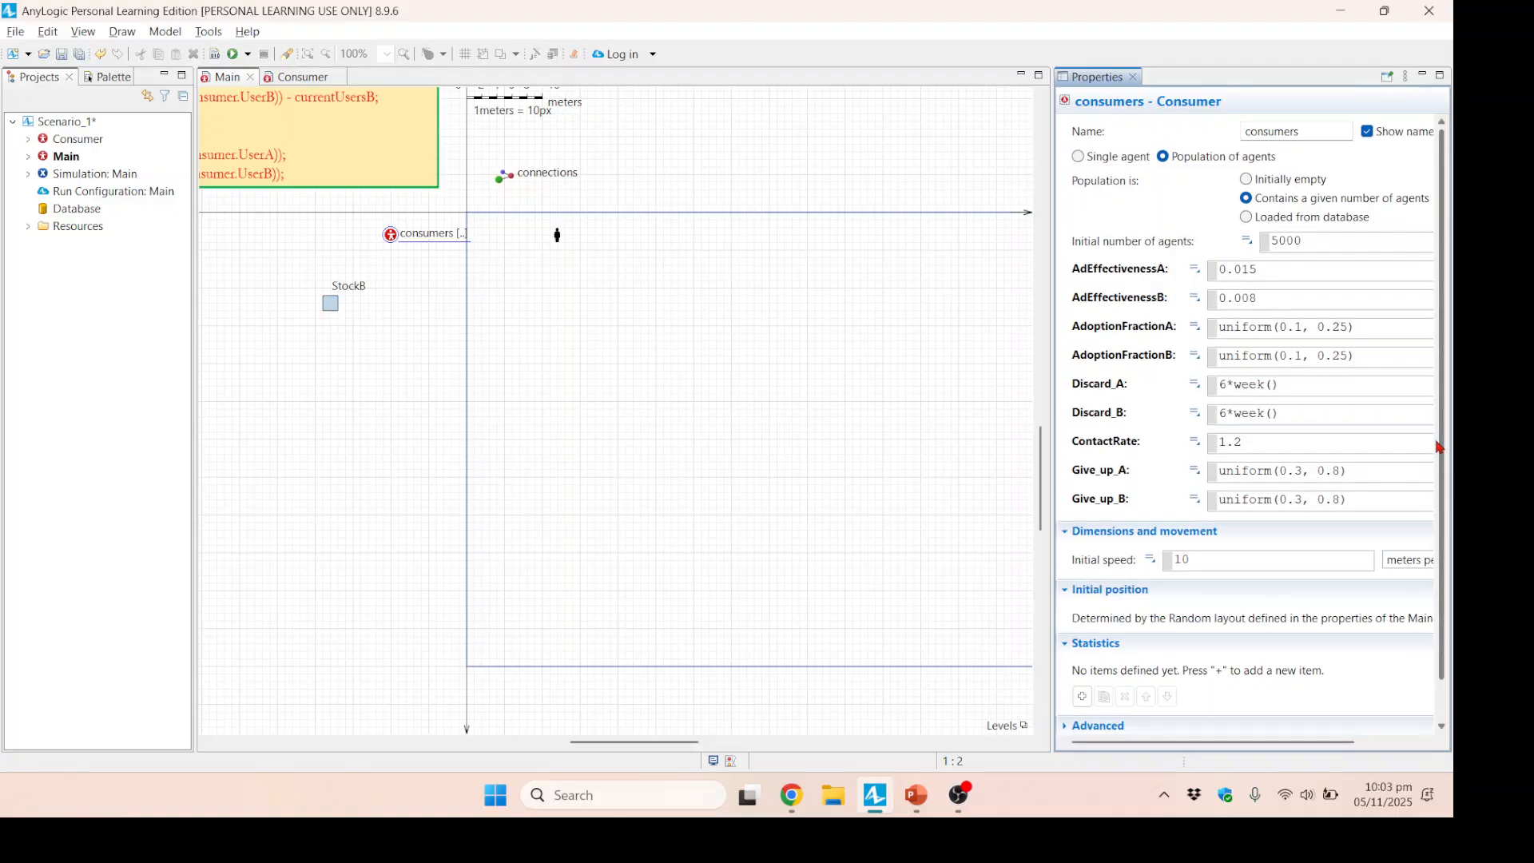
drag(1445, 453, 1453, 520)
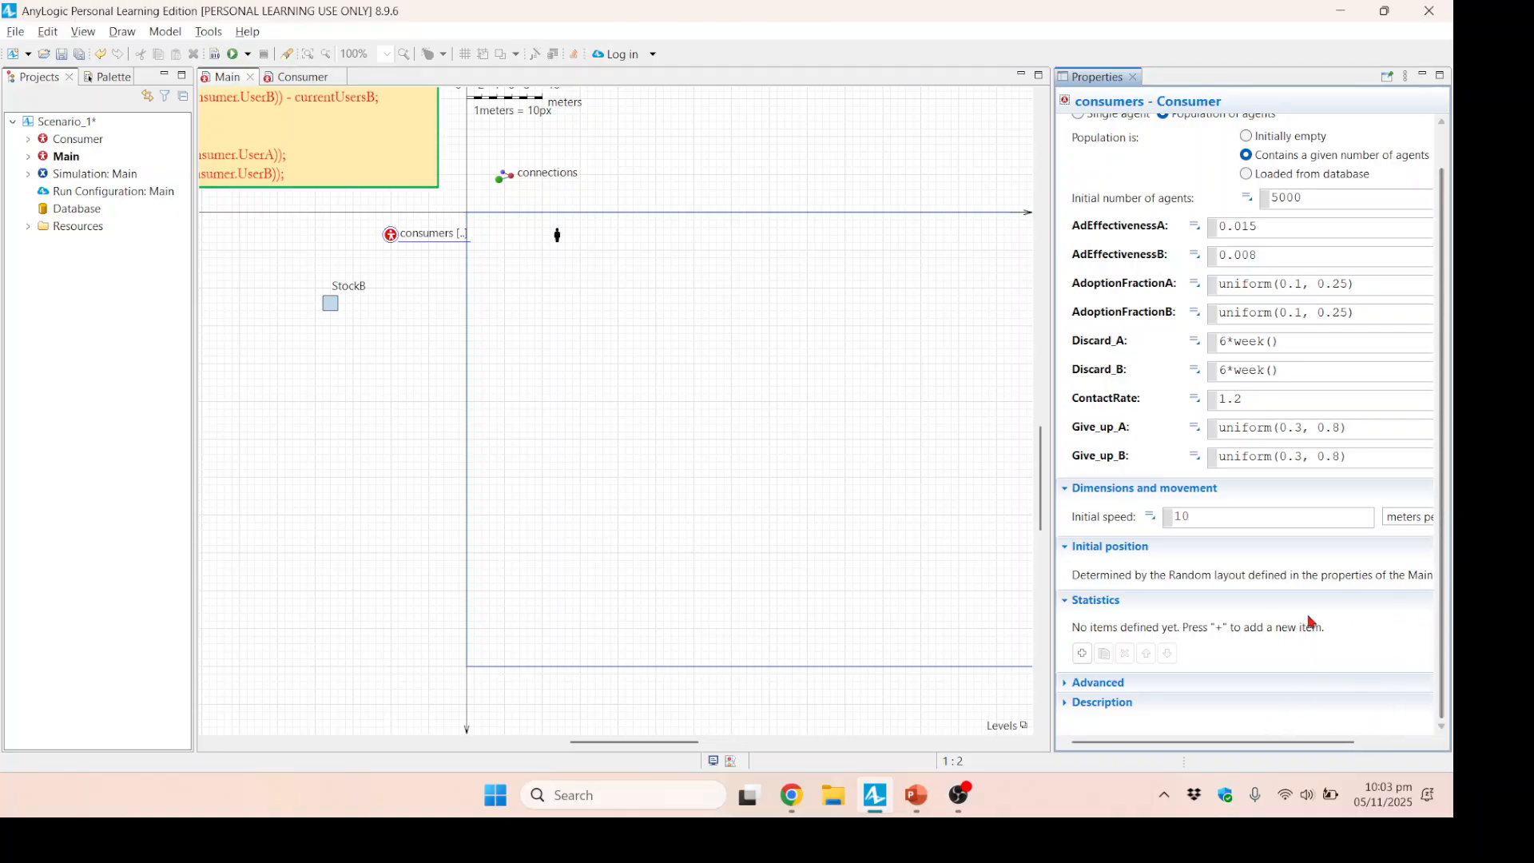
click(380, 442)
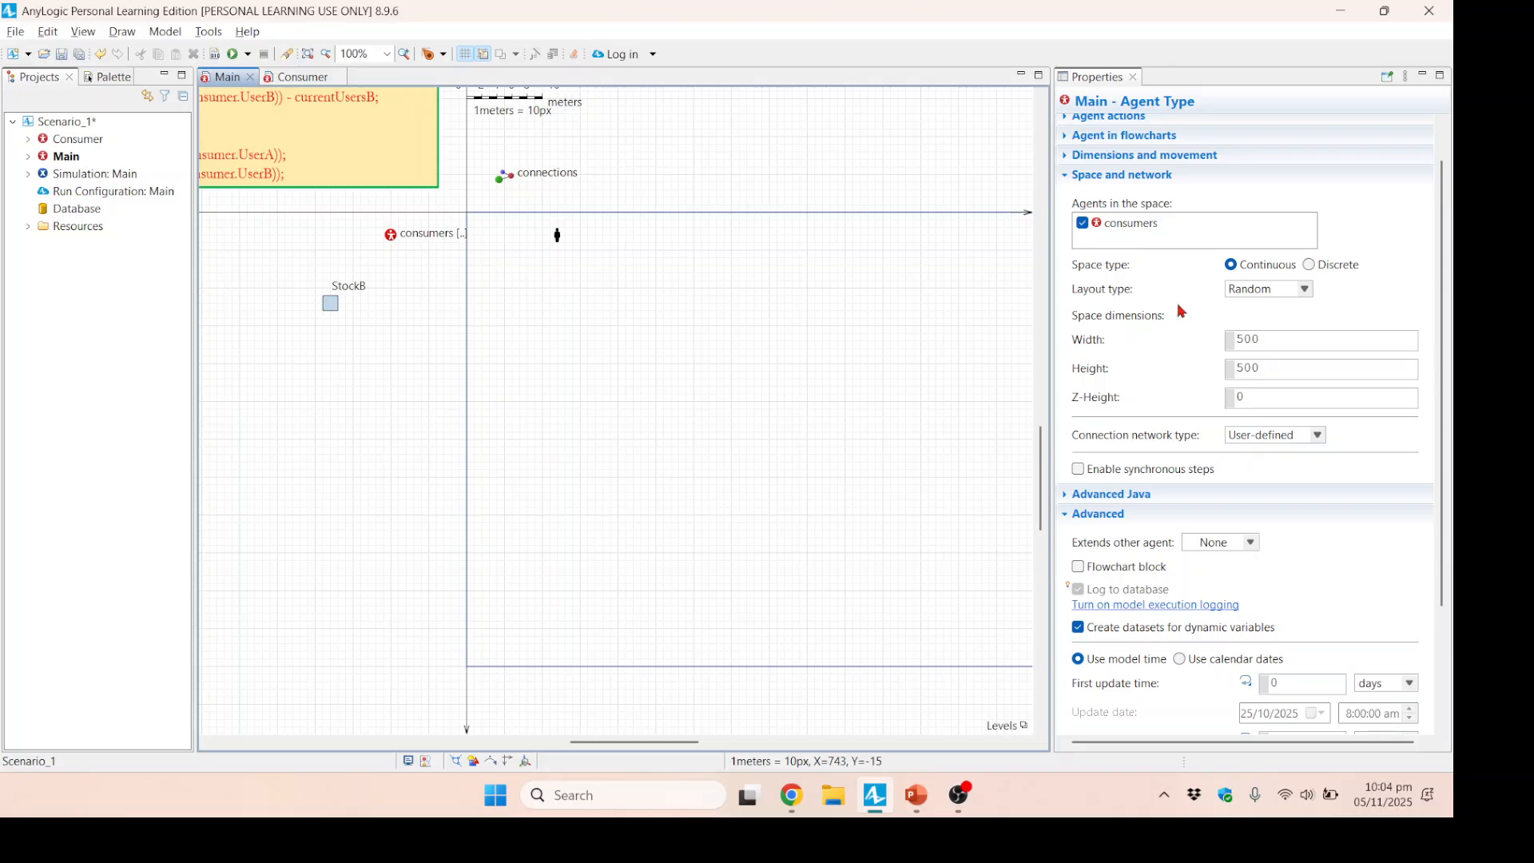
click(1304, 289)
click(1305, 297)
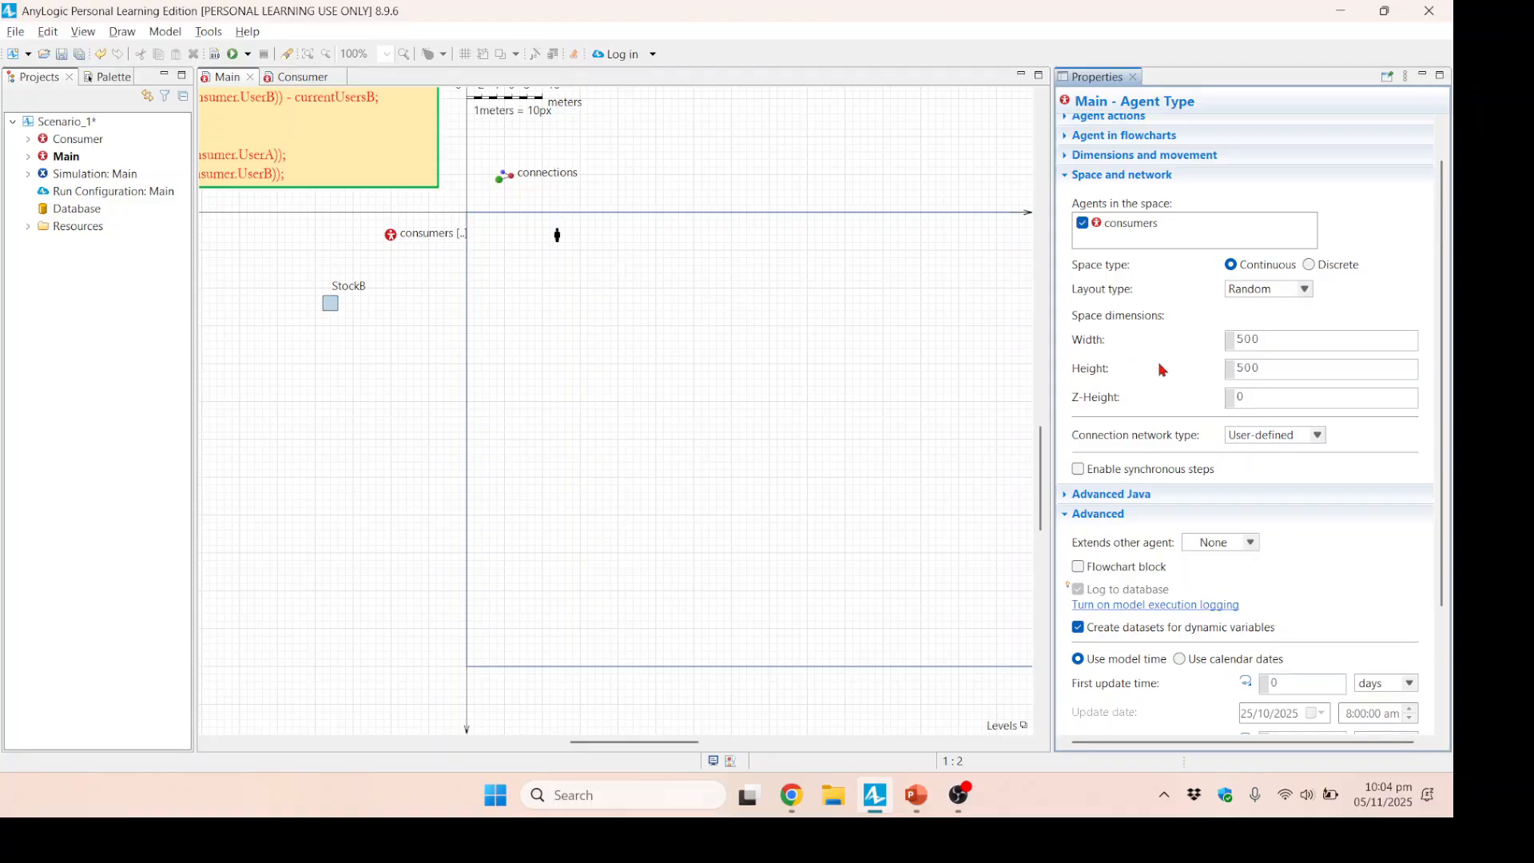
Reposition StockA and StockB side by side just beneath the horizontal axis, under the event action code box.
click(670, 744)
drag(669, 745, 524, 746)
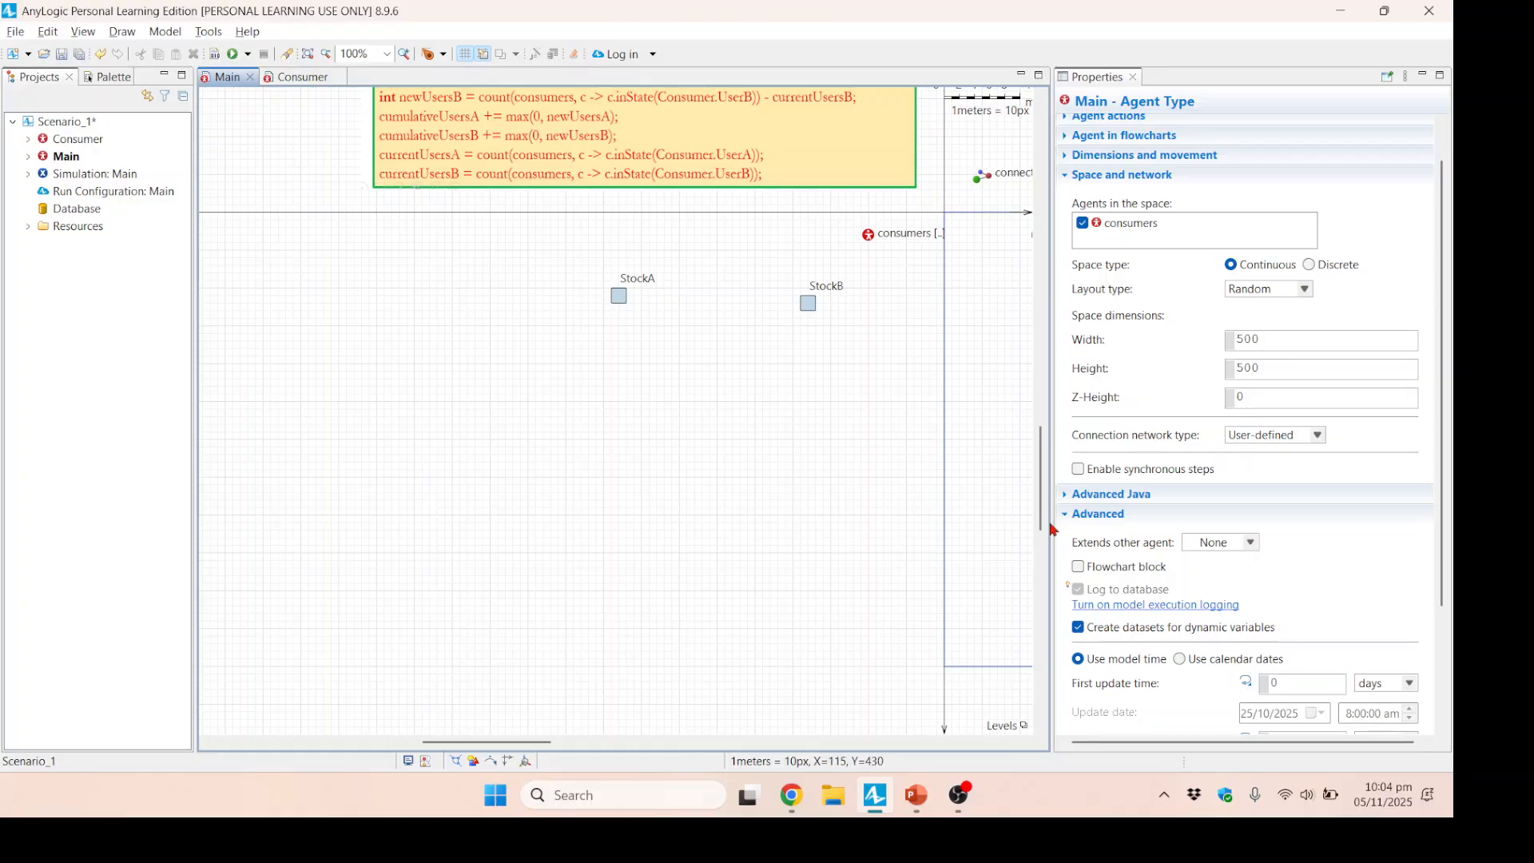
mouse_move(1043, 519)
mouse_down()
mouse_move(1035, 419)
mouse_move(1038, 495)
mouse_up()
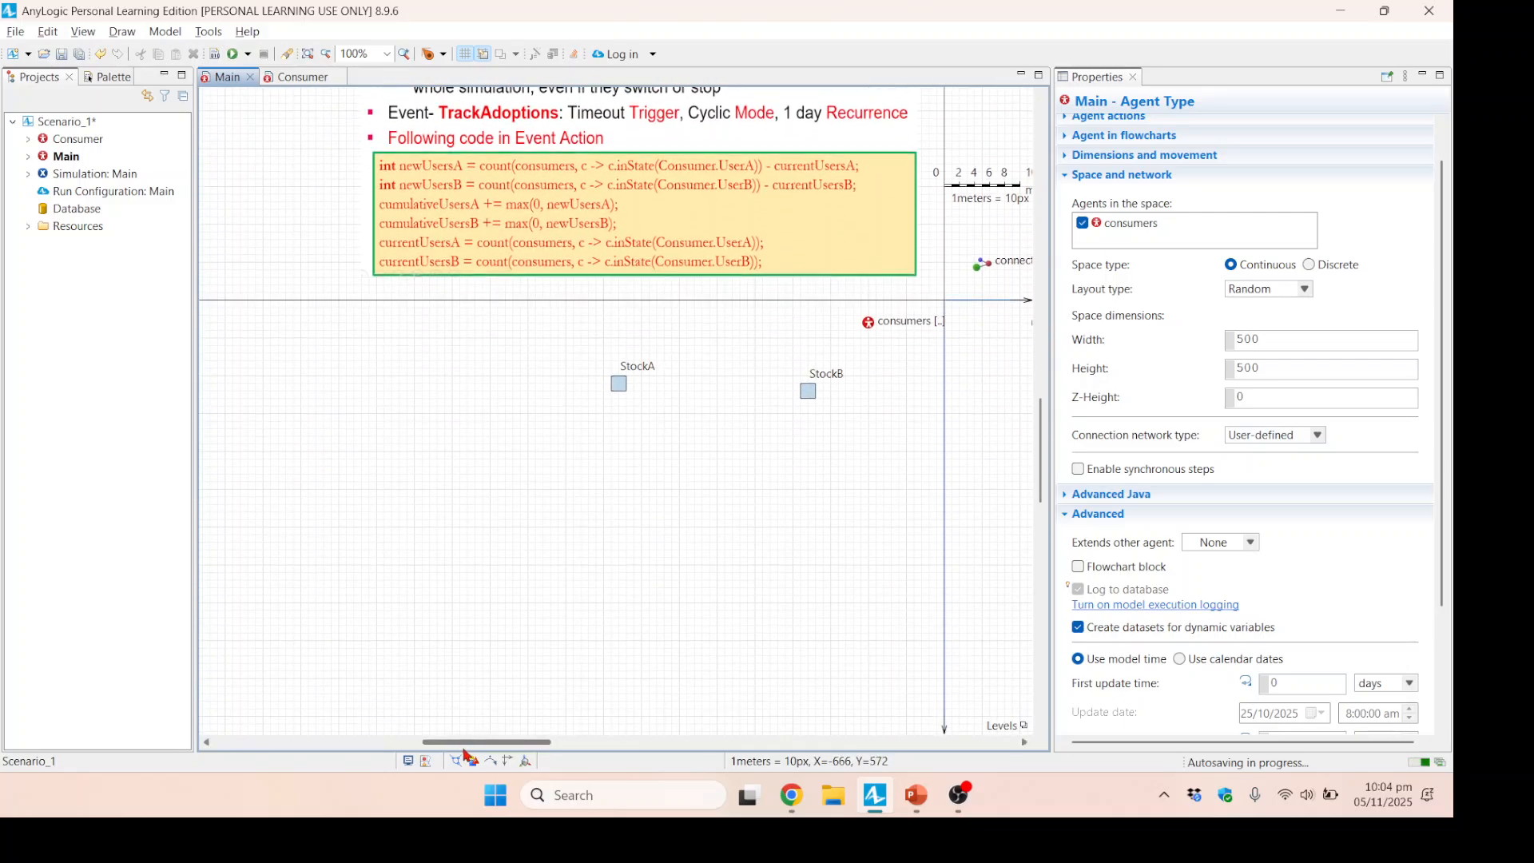
drag(471, 743, 611, 743)
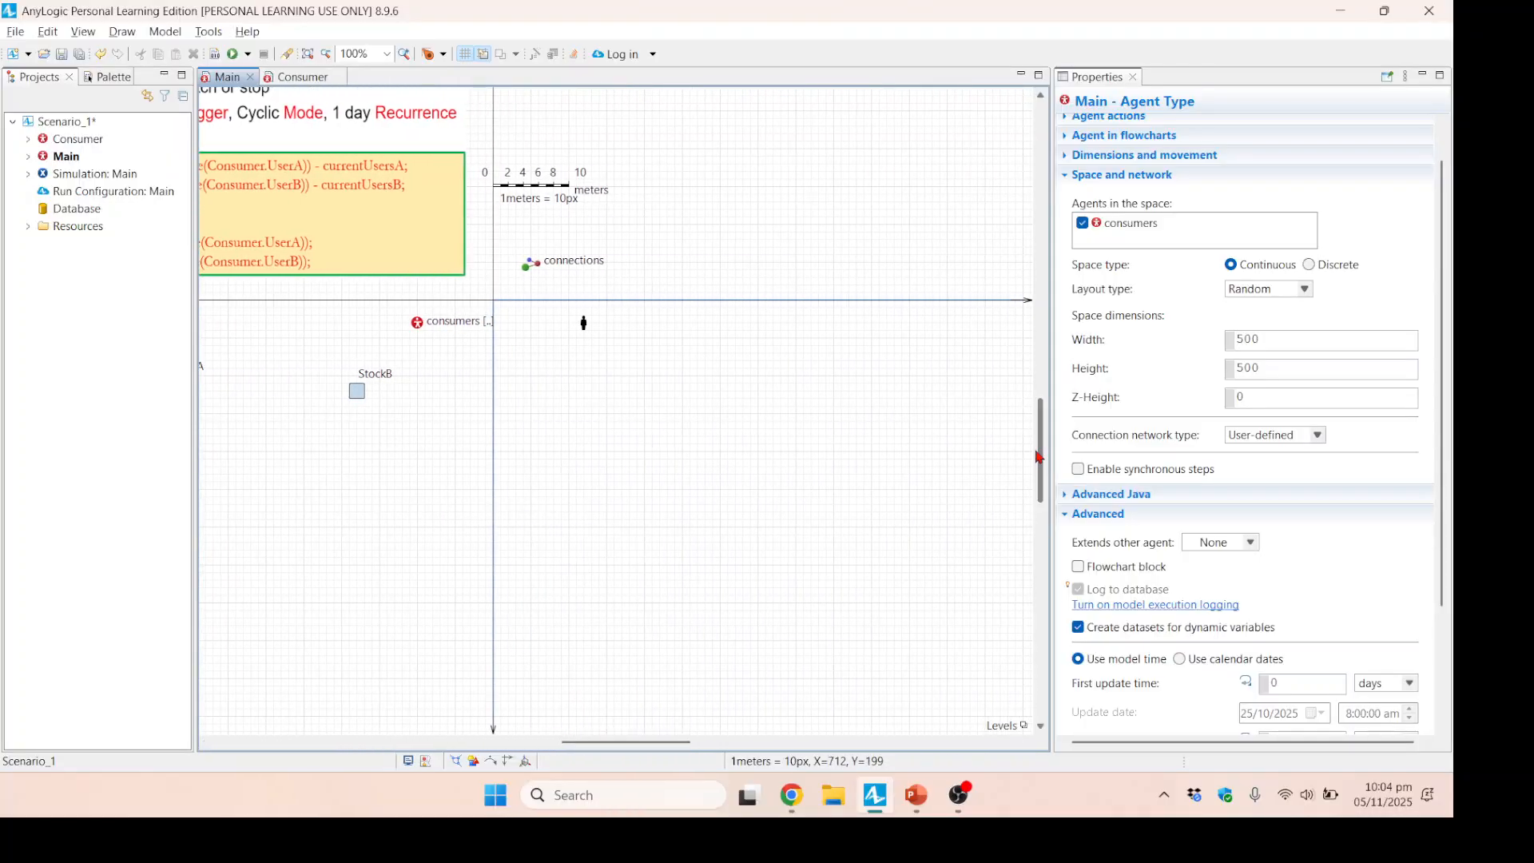
drag(1041, 458, 1040, 487)
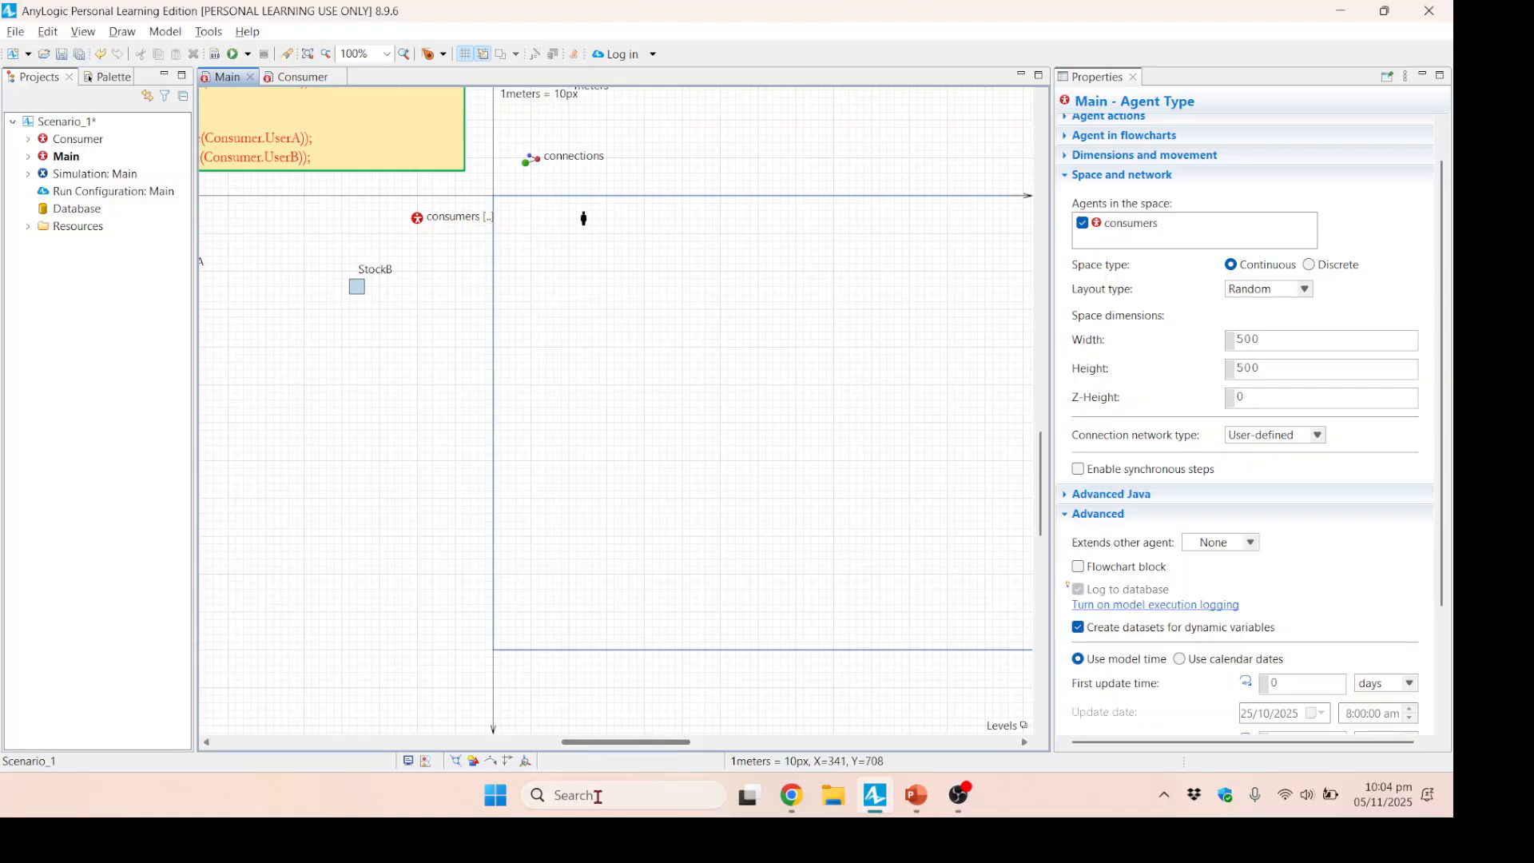
drag(631, 746, 511, 744)
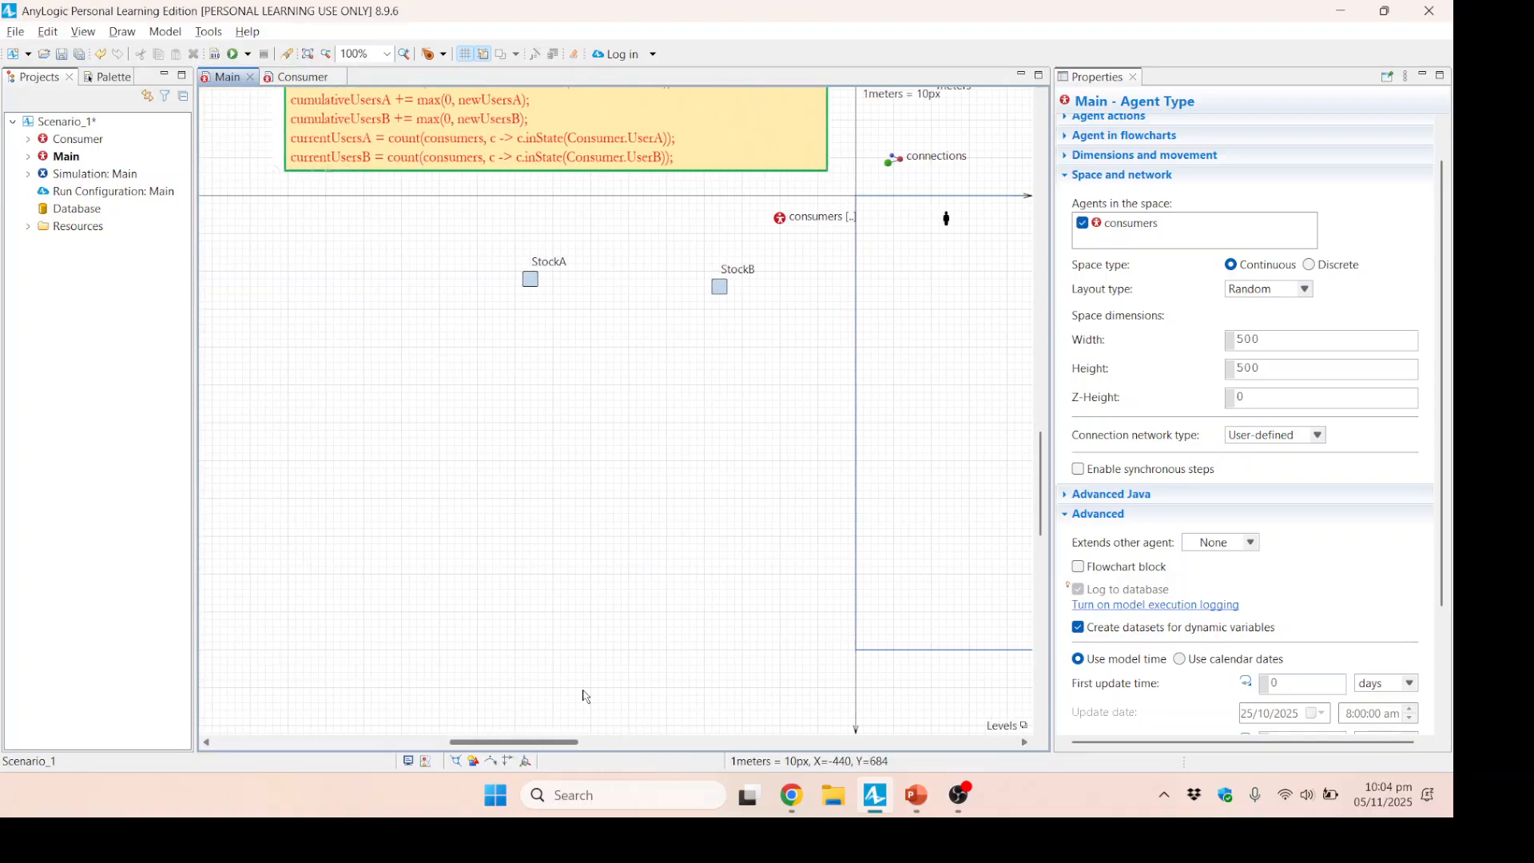
drag(1042, 514, 1037, 422)
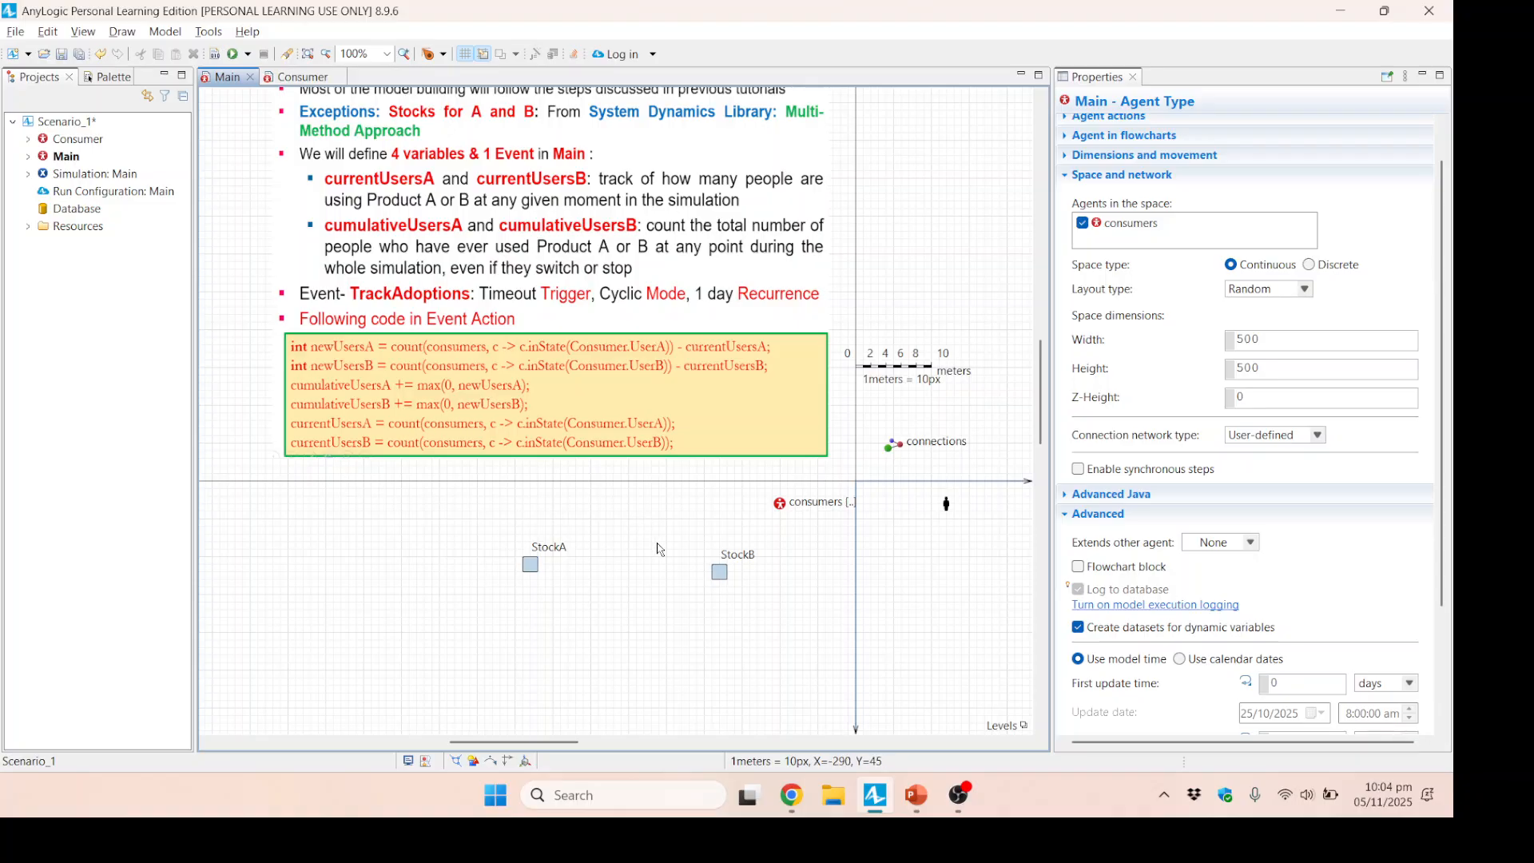
drag(527, 570, 482, 532)
drag(714, 574, 701, 532)
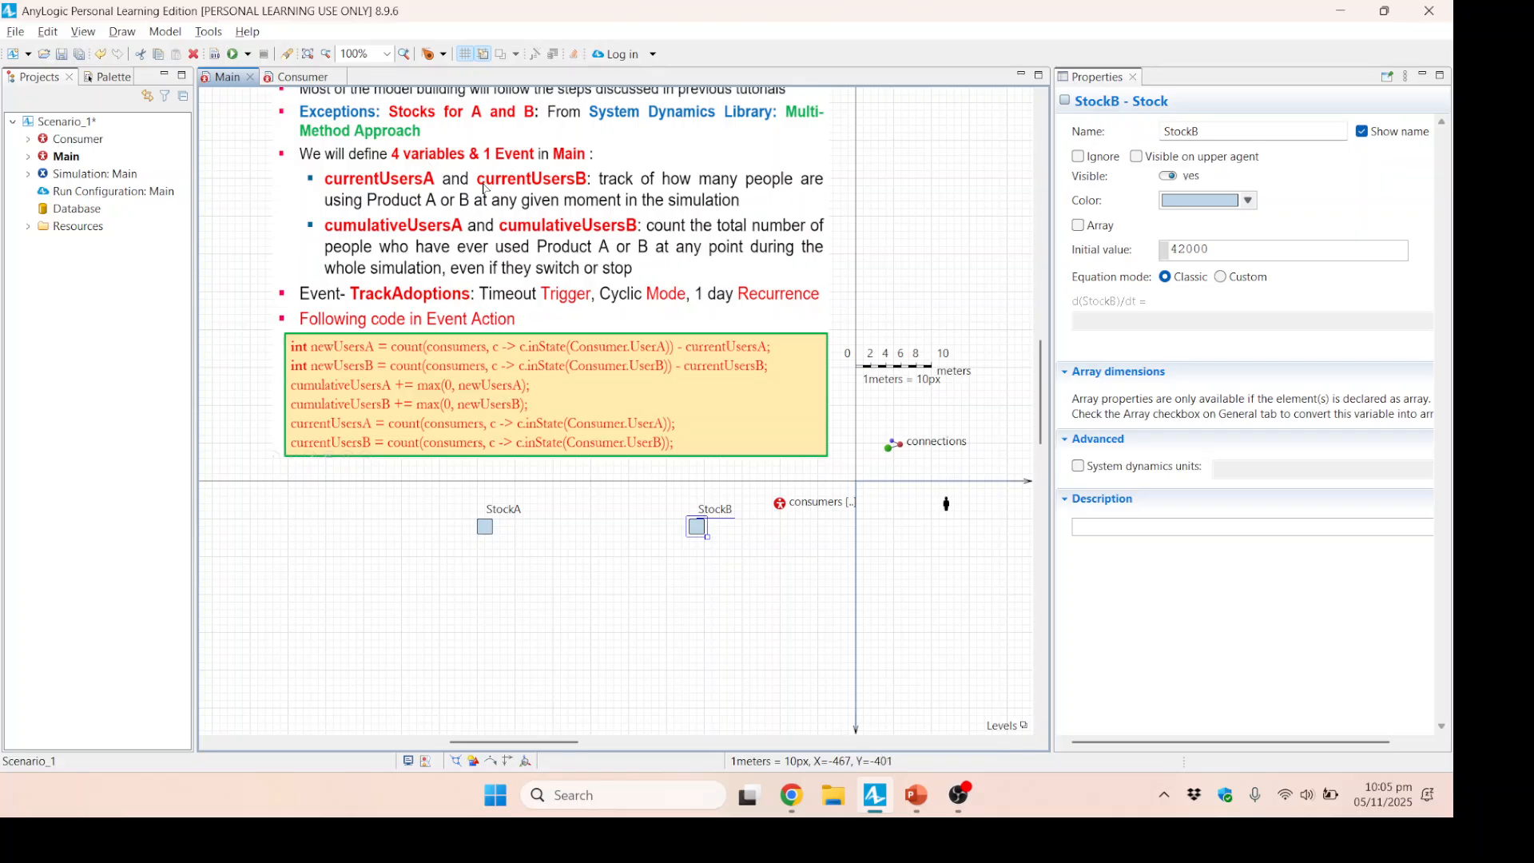
Add a variable named currentUsersA below StockA, with type int and initial value 0.
click(110, 82)
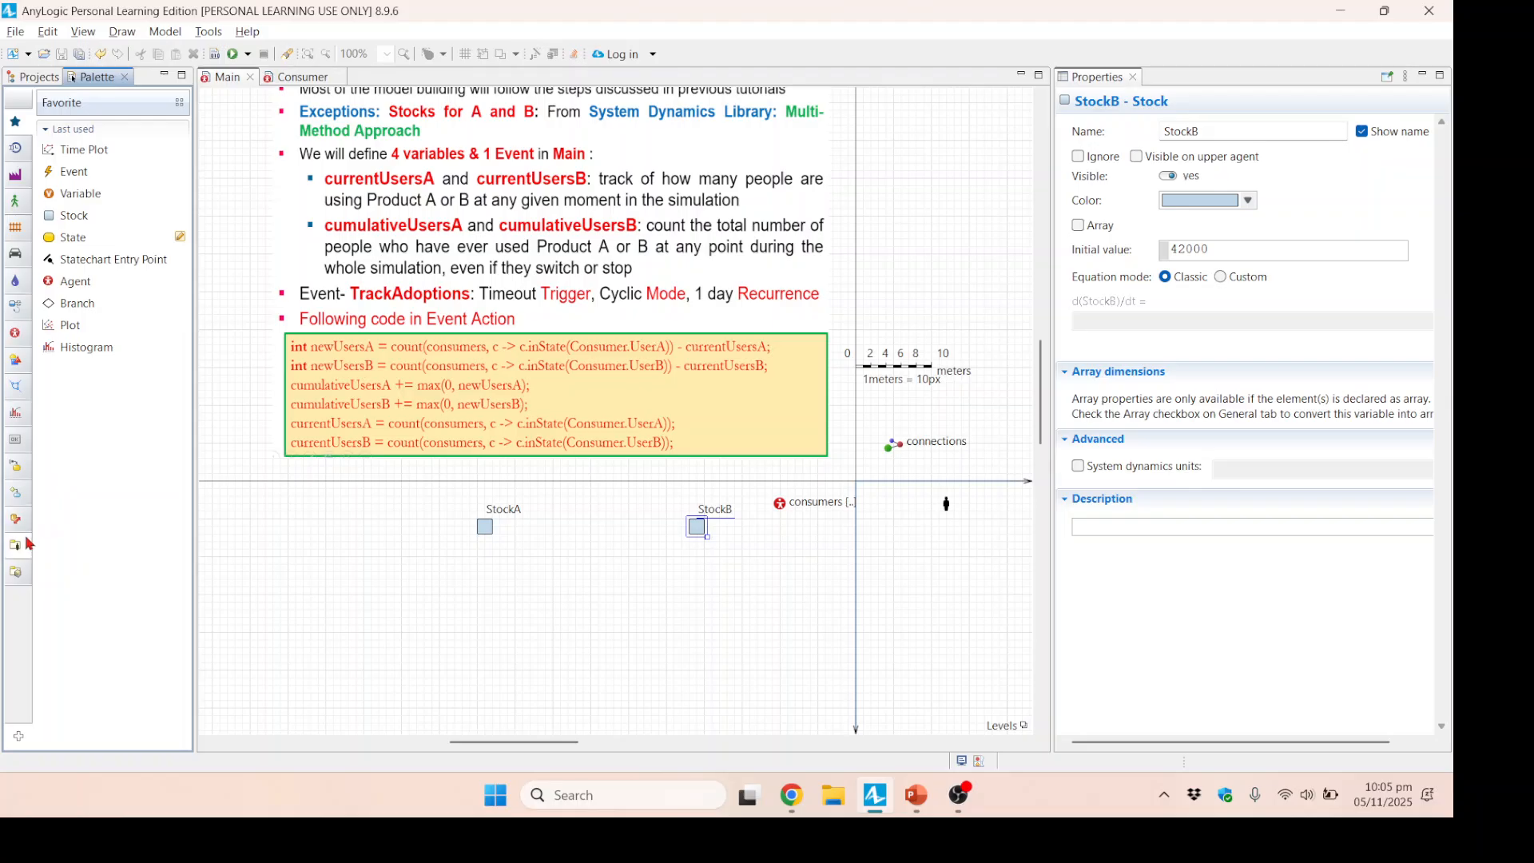
click(16, 337)
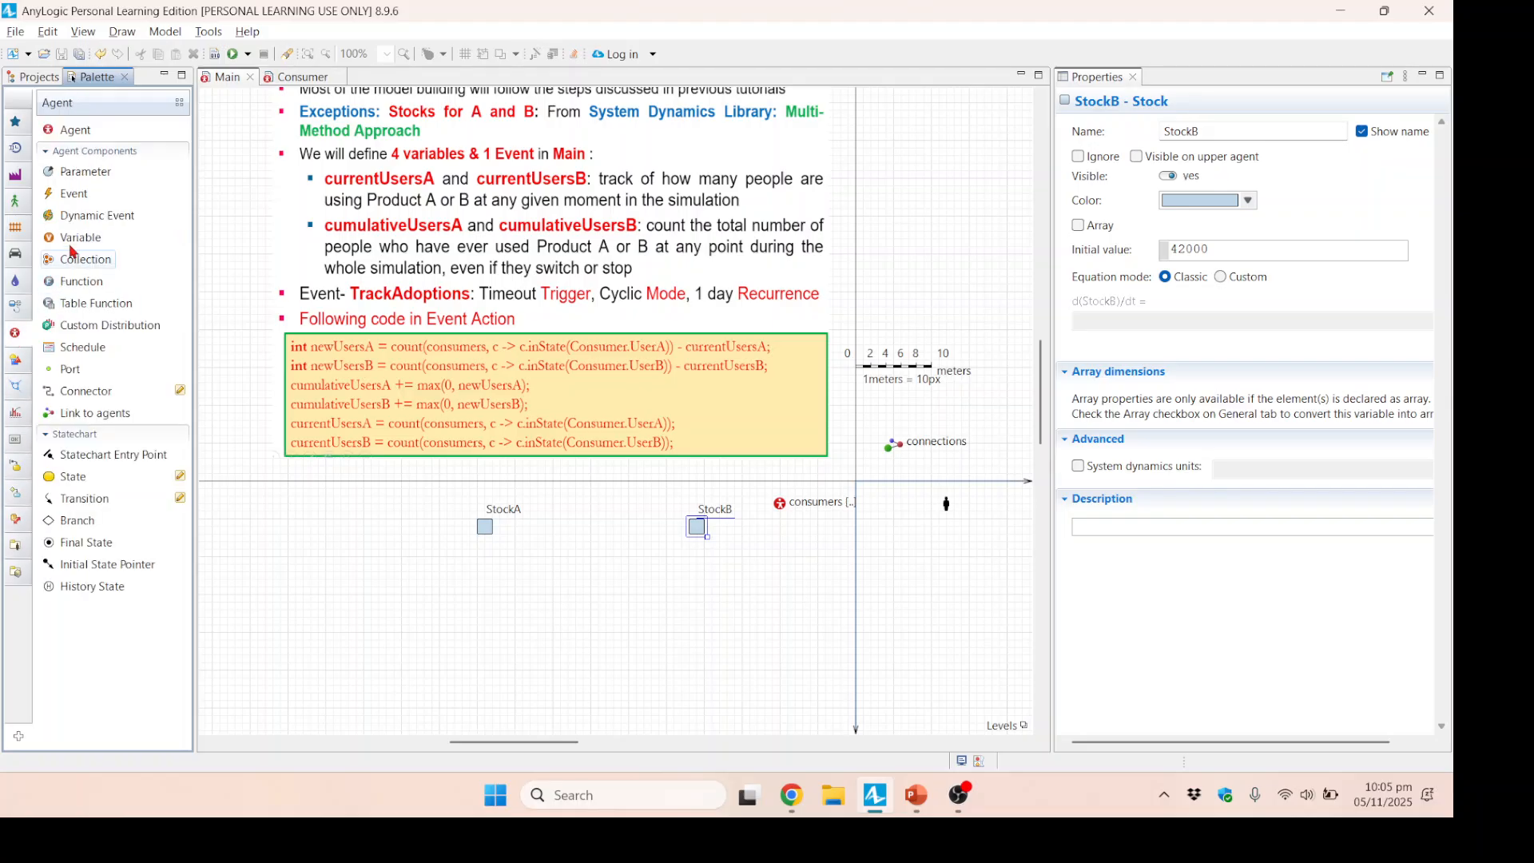
drag(50, 248, 464, 613)
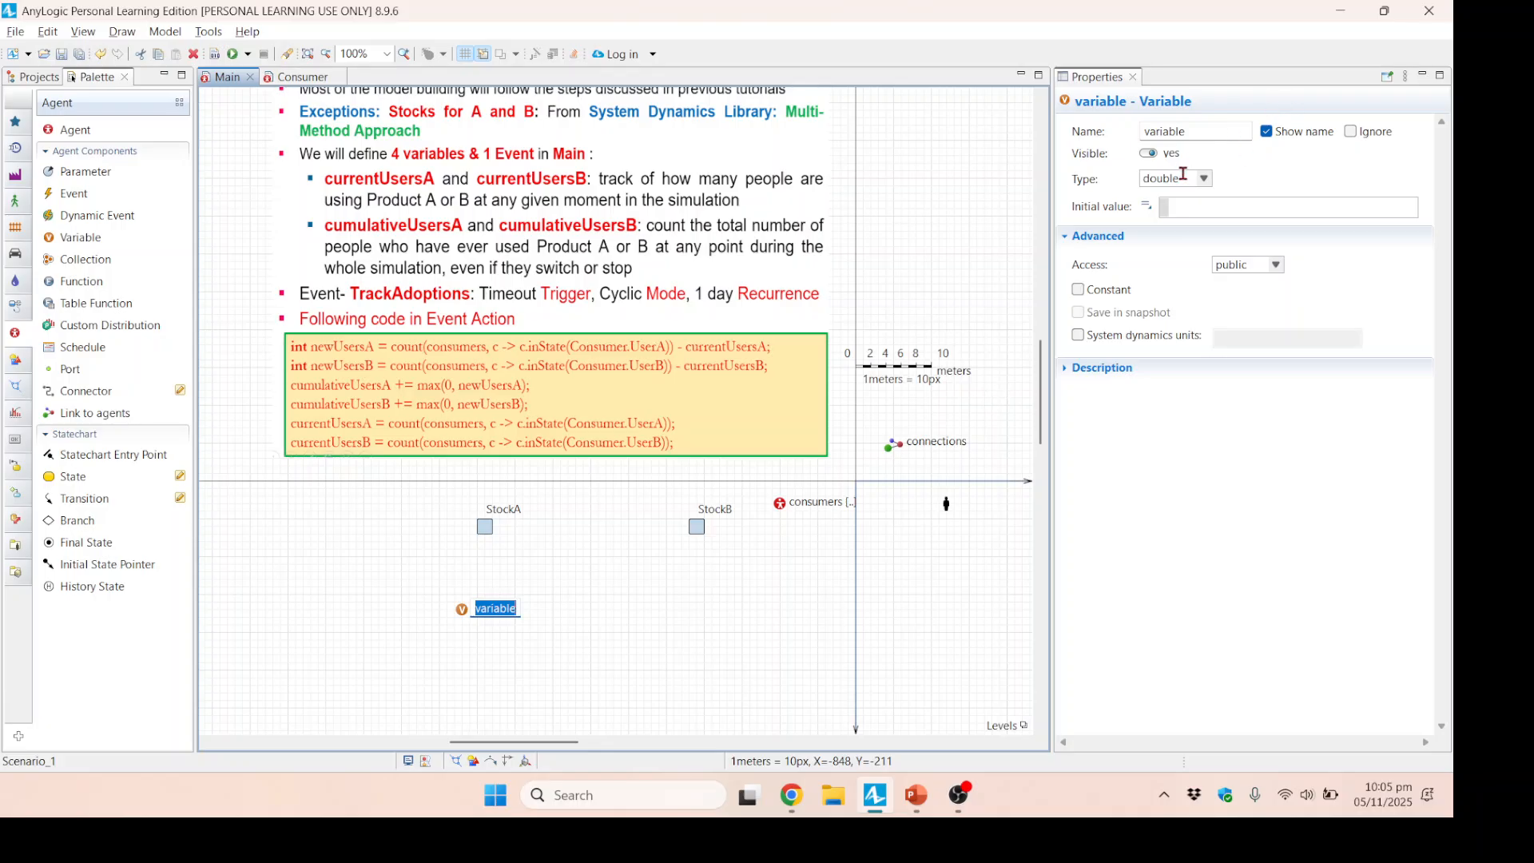
drag(1184, 130, 1127, 139)
text(currentUsersA)
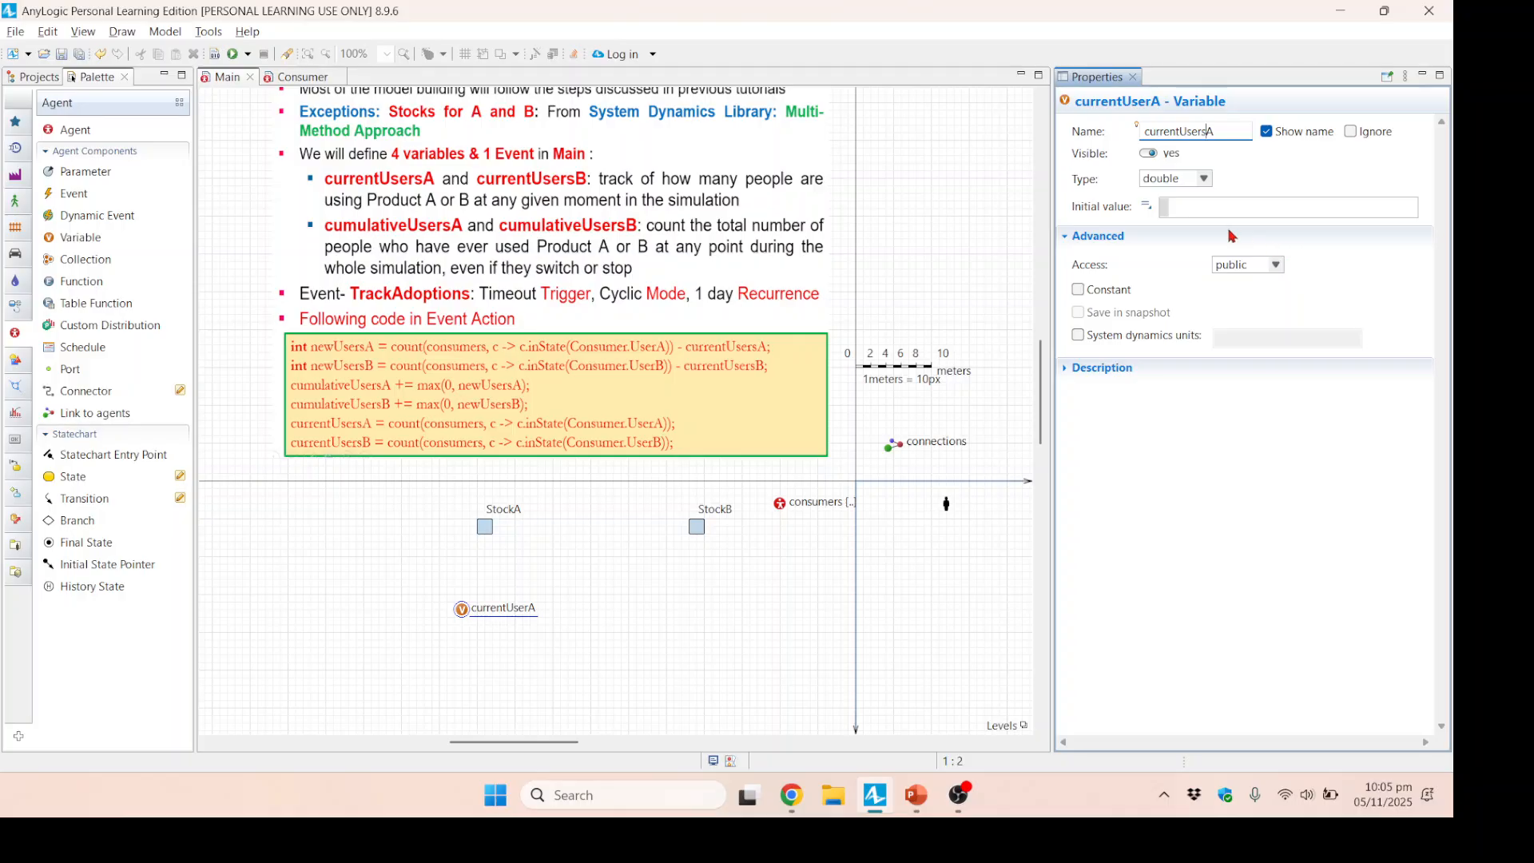
click(1204, 179)
click(1152, 210)
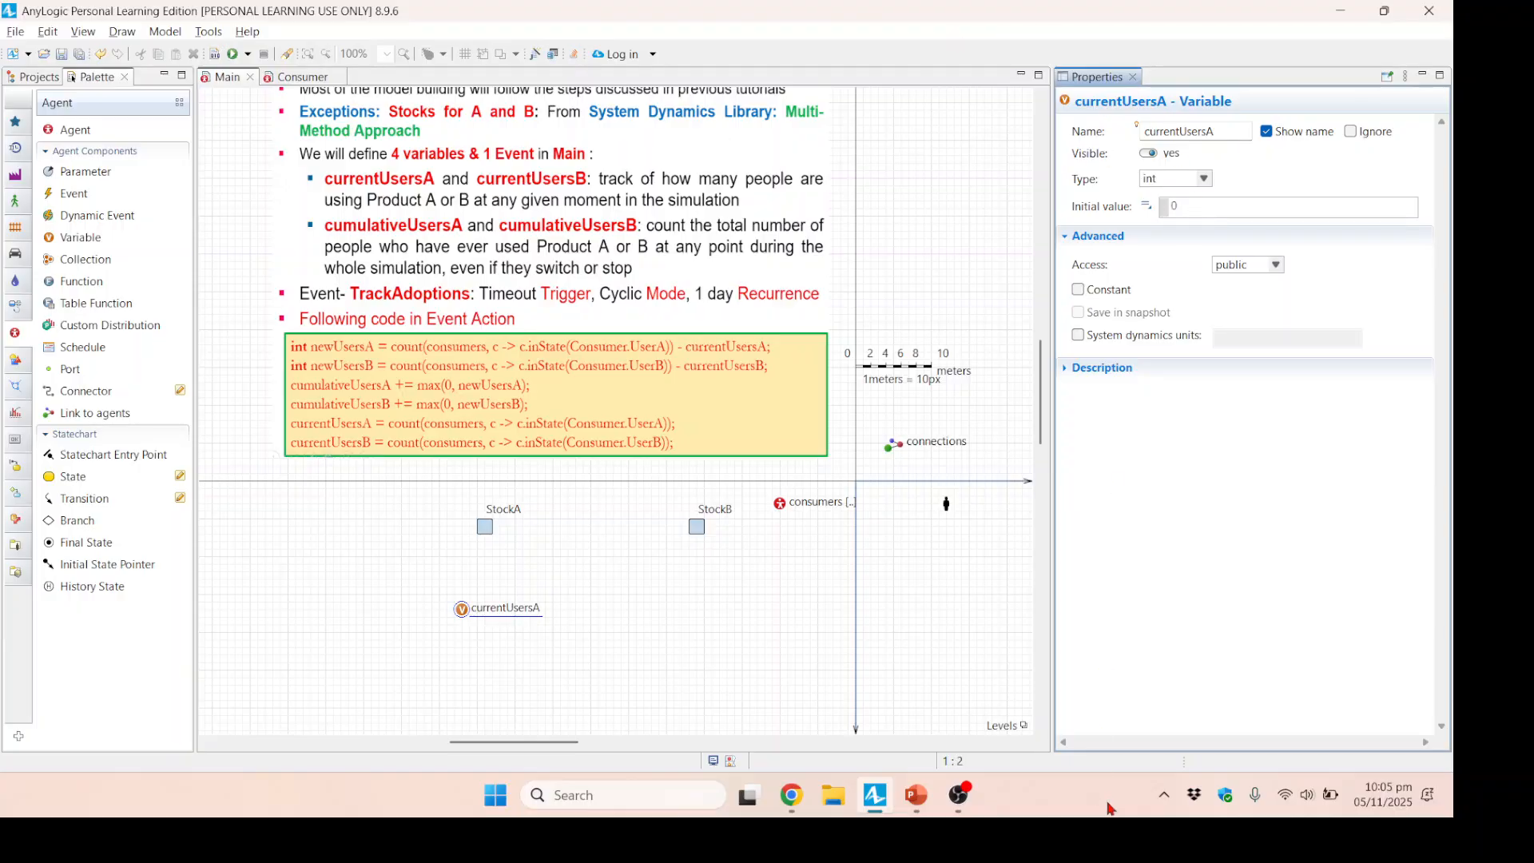
click(616, 667)
Duplicate currentUsersA as currentUsersB, place the copy below StockB, and move currentUsersA closer beneath StockA.
click(486, 628)
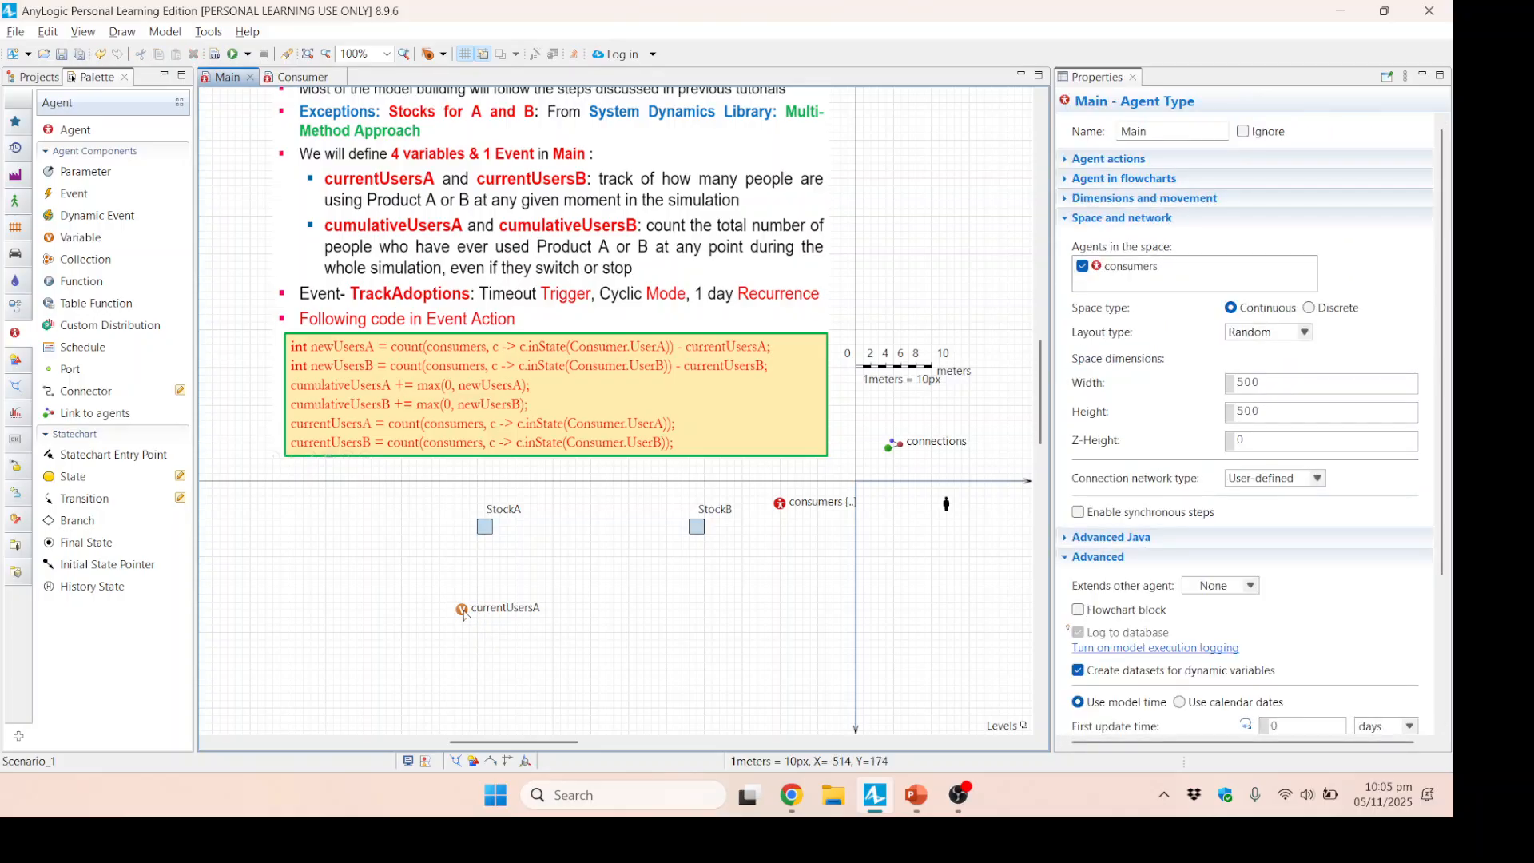
click(457, 609)
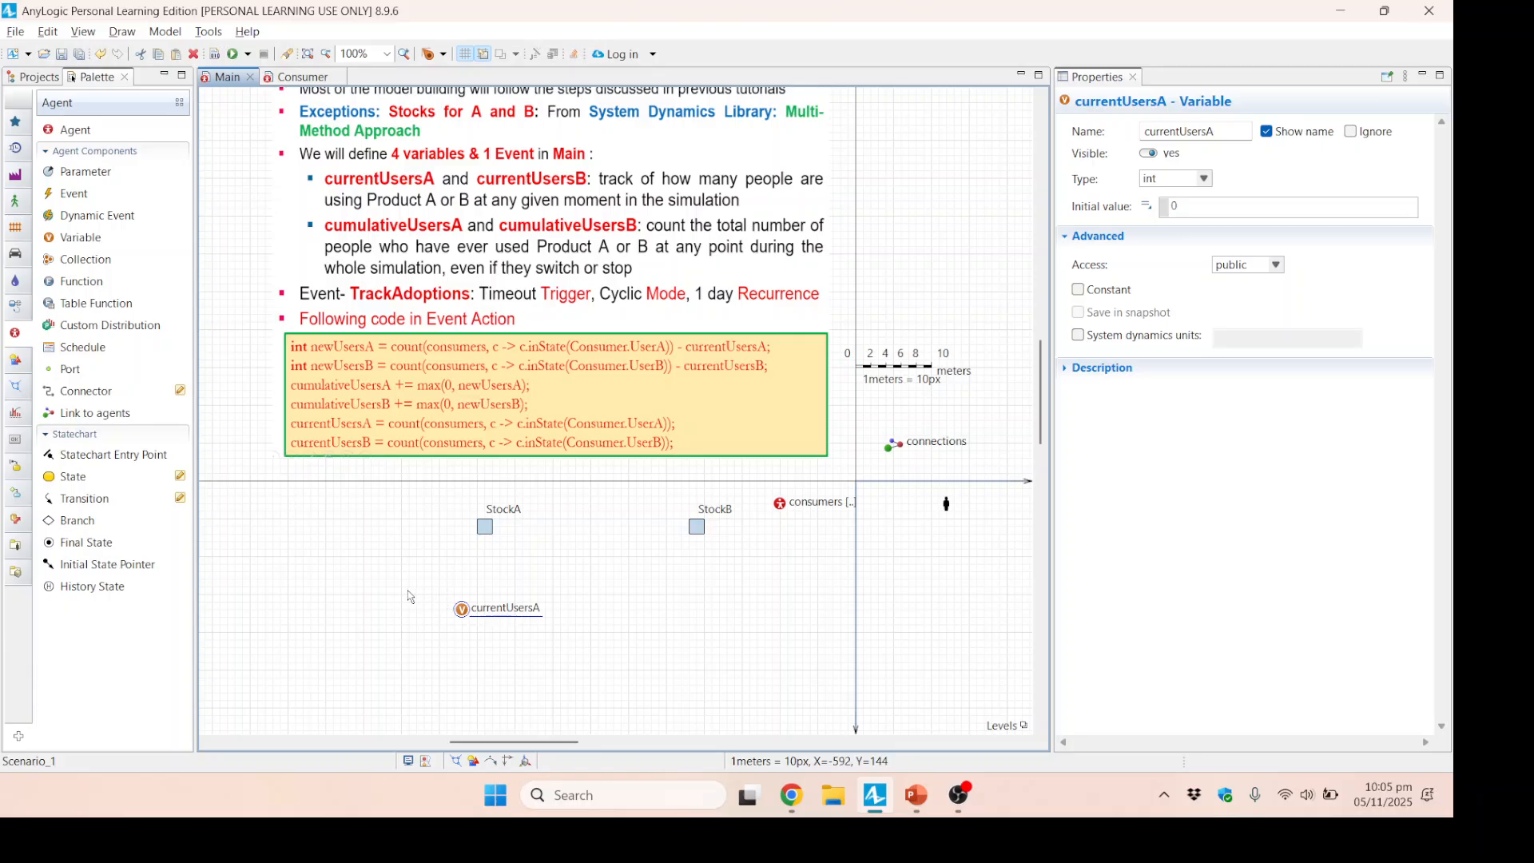
key(ctrl+v)
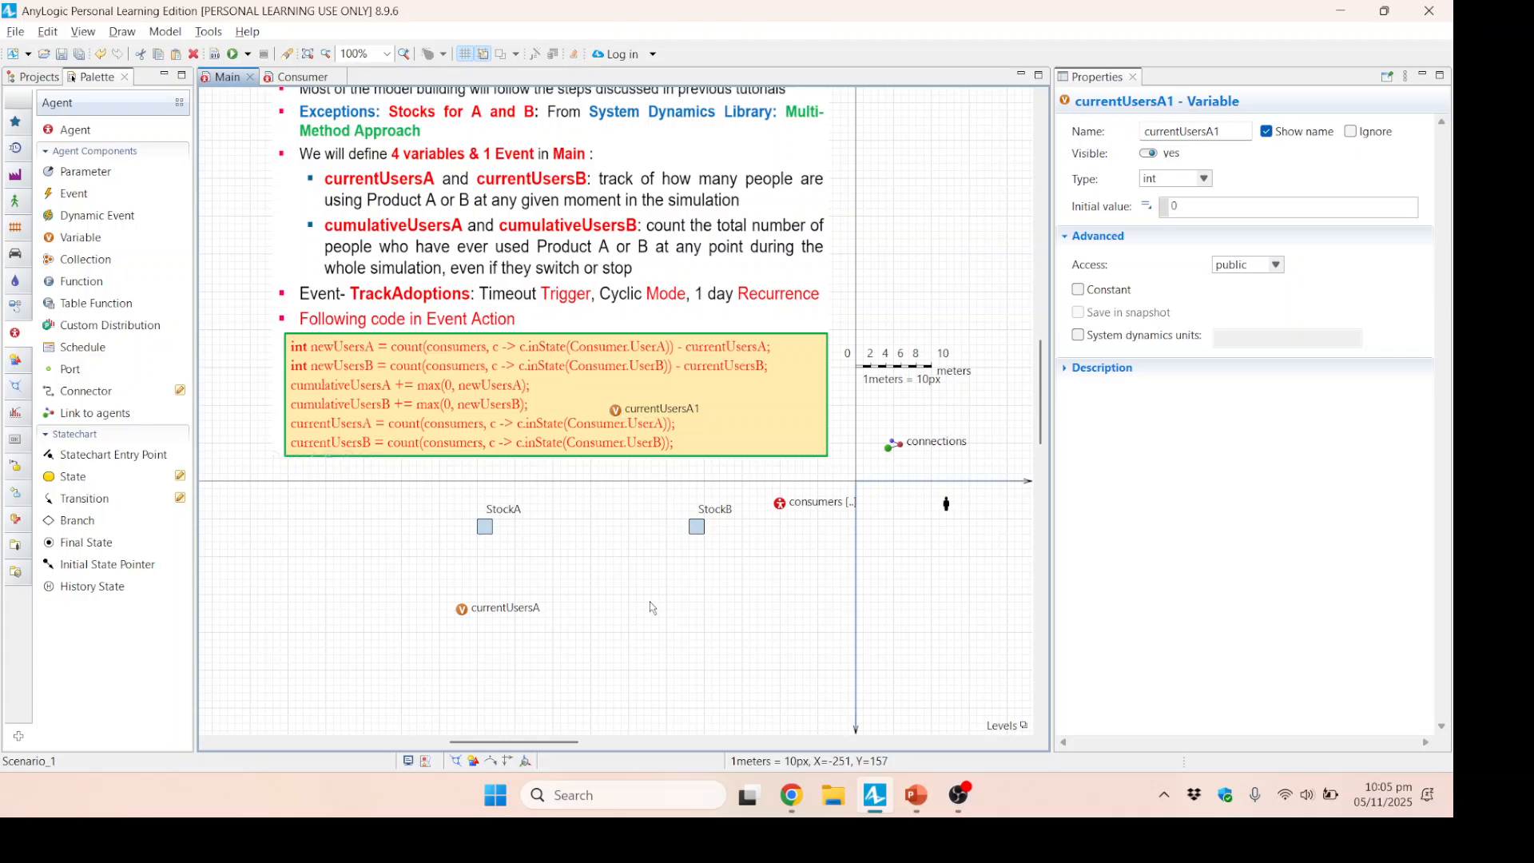
click(649, 463)
drag(628, 416, 664, 592)
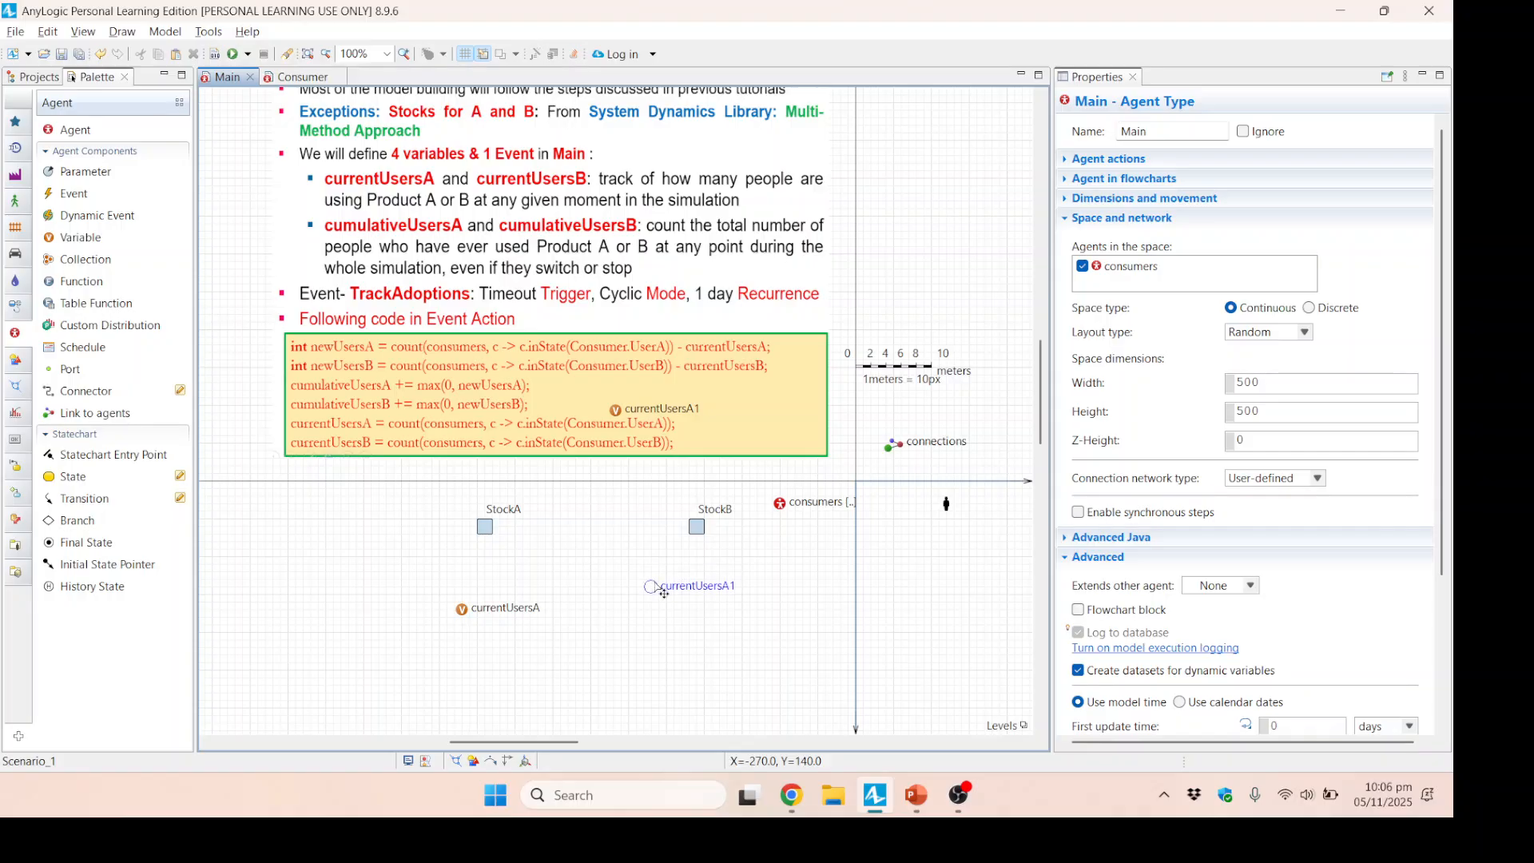
drag(463, 612, 478, 581)
click(657, 595)
drag(1238, 132, 1205, 134)
text(B)
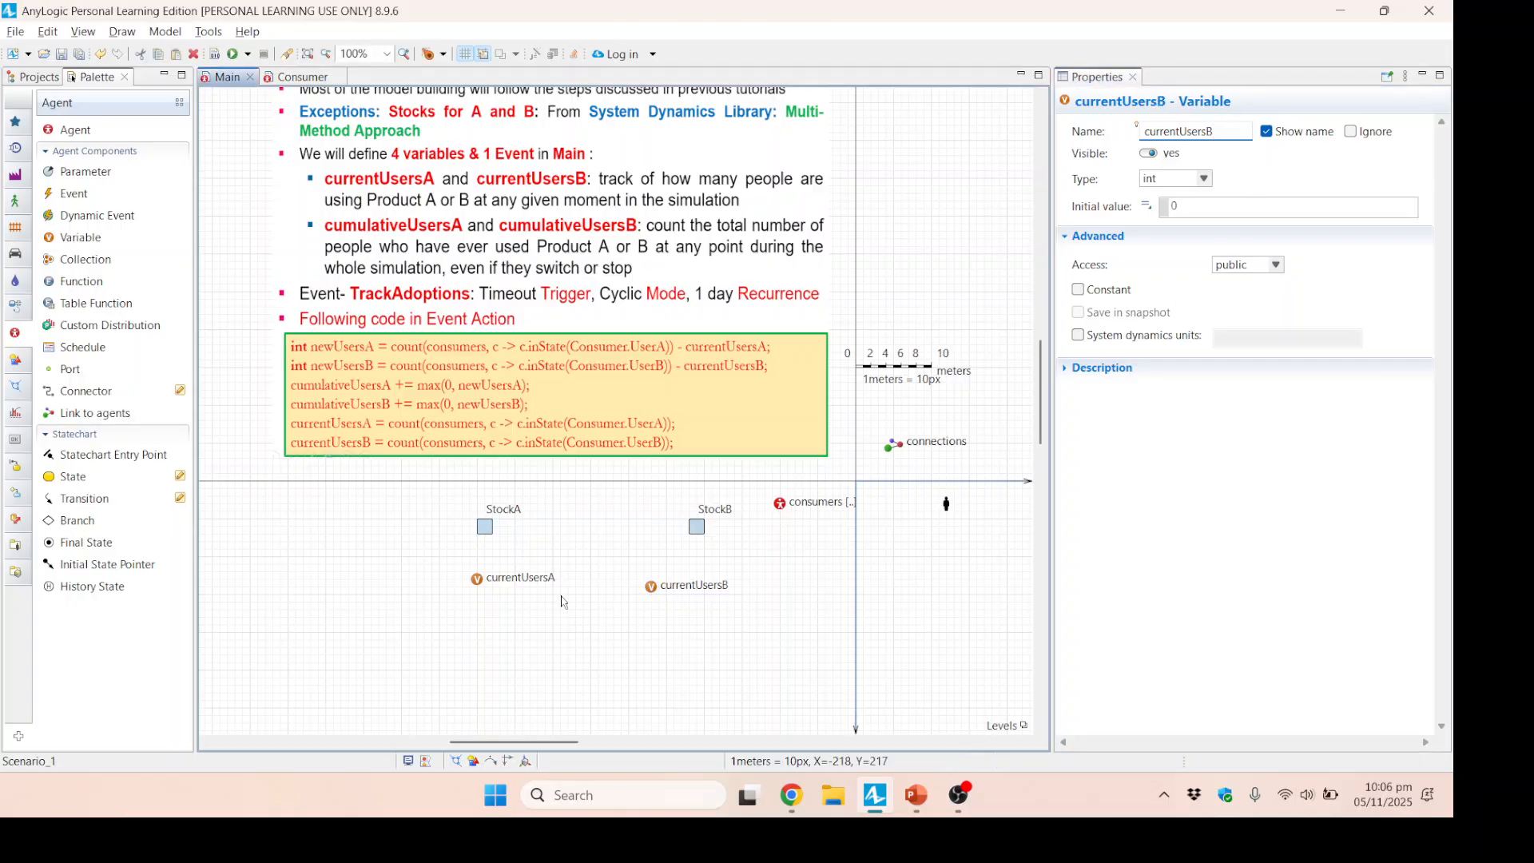
click(692, 651)
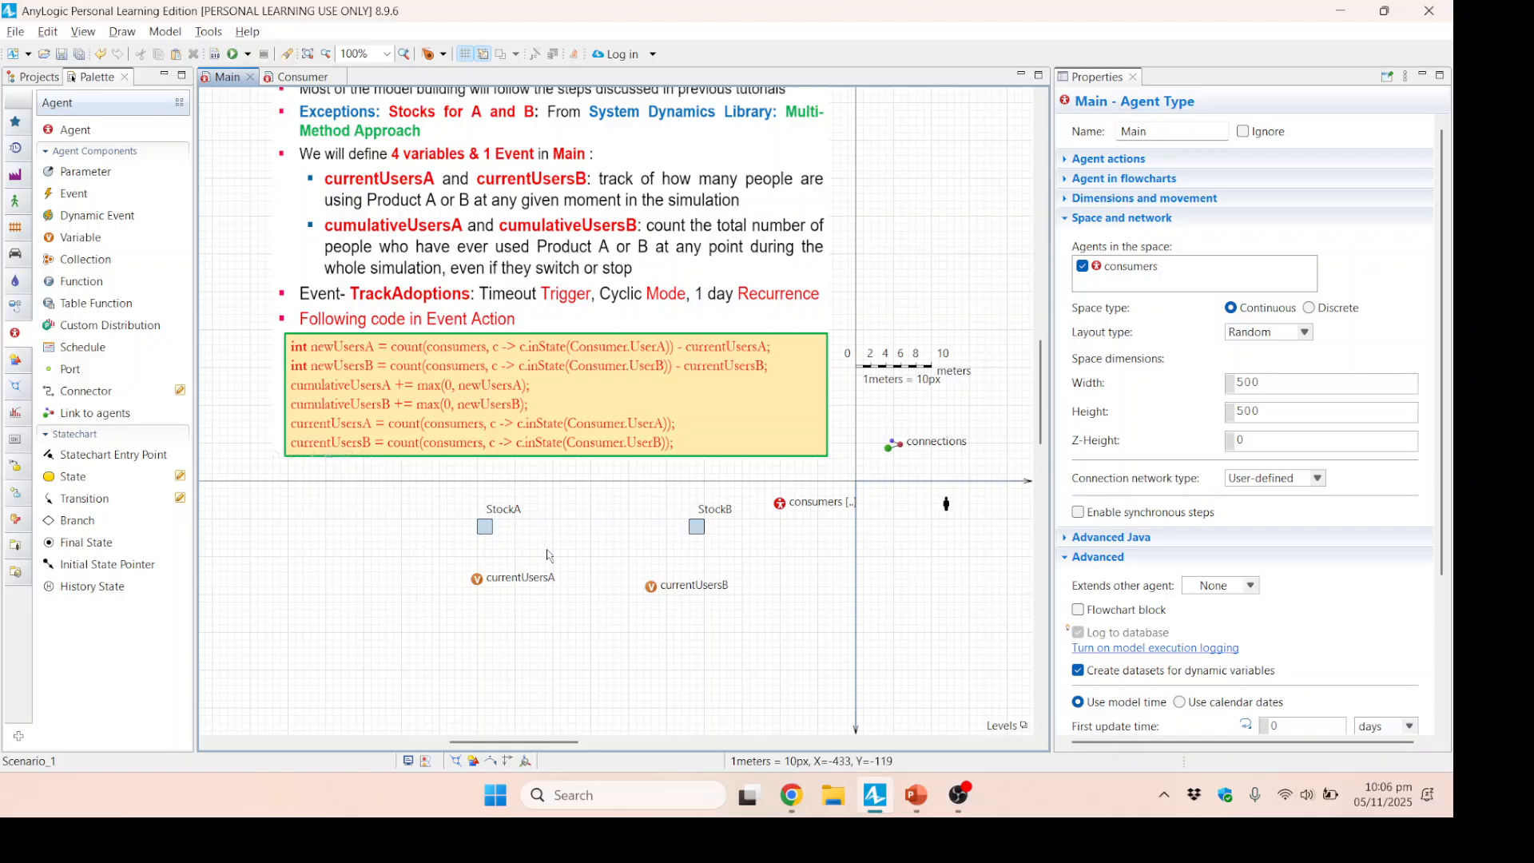
Duplicate currentUsersA, place the copy beneath it, and rename it cumulativeUsersA.
click(477, 580)
key(ctrl+c)
key(ctrl+v)
drag(615, 411, 471, 633)
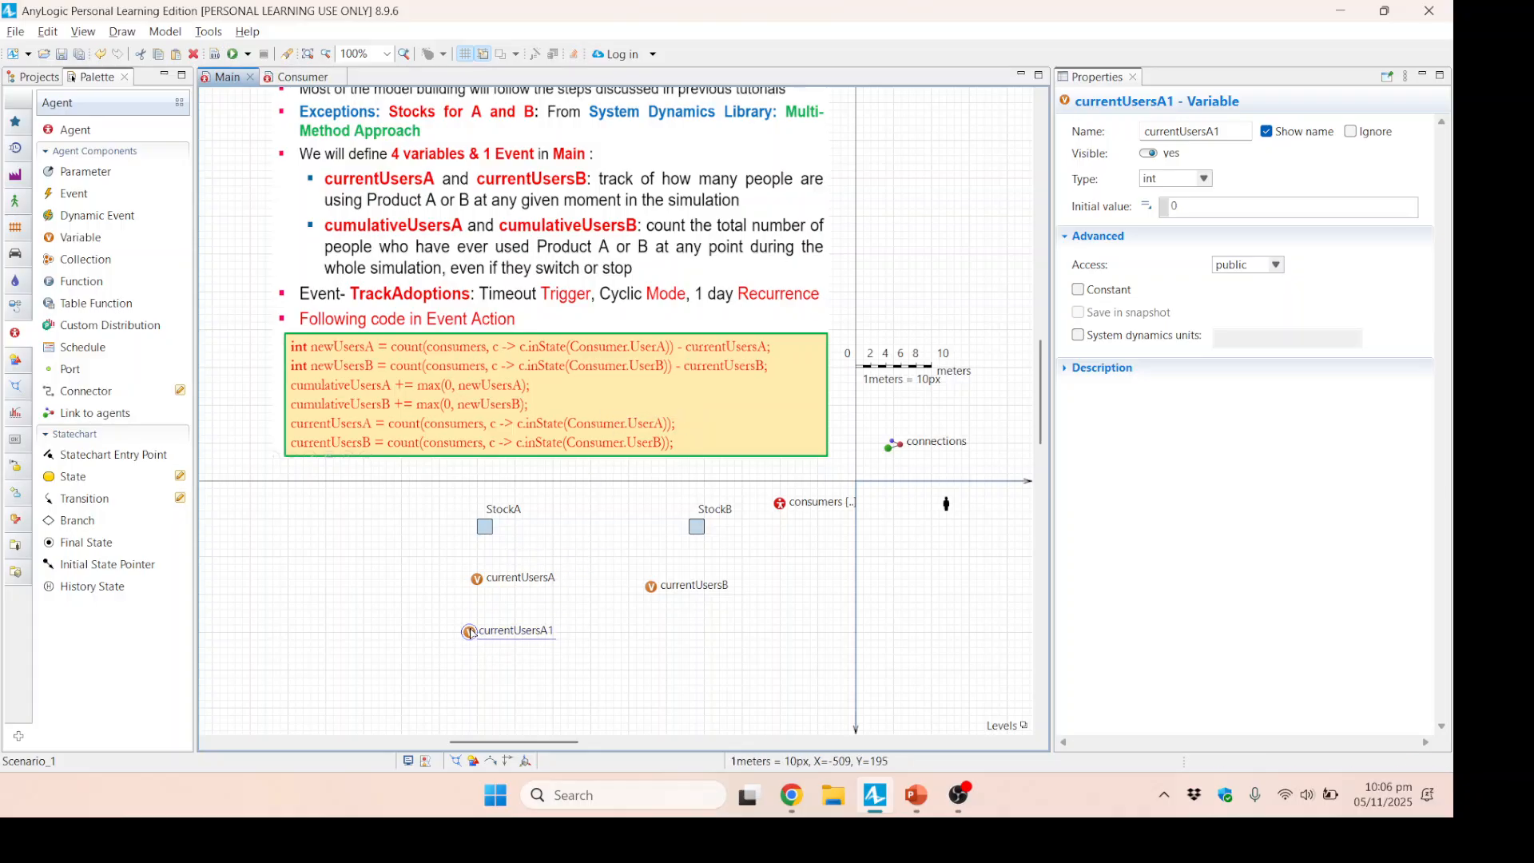
click(1151, 130)
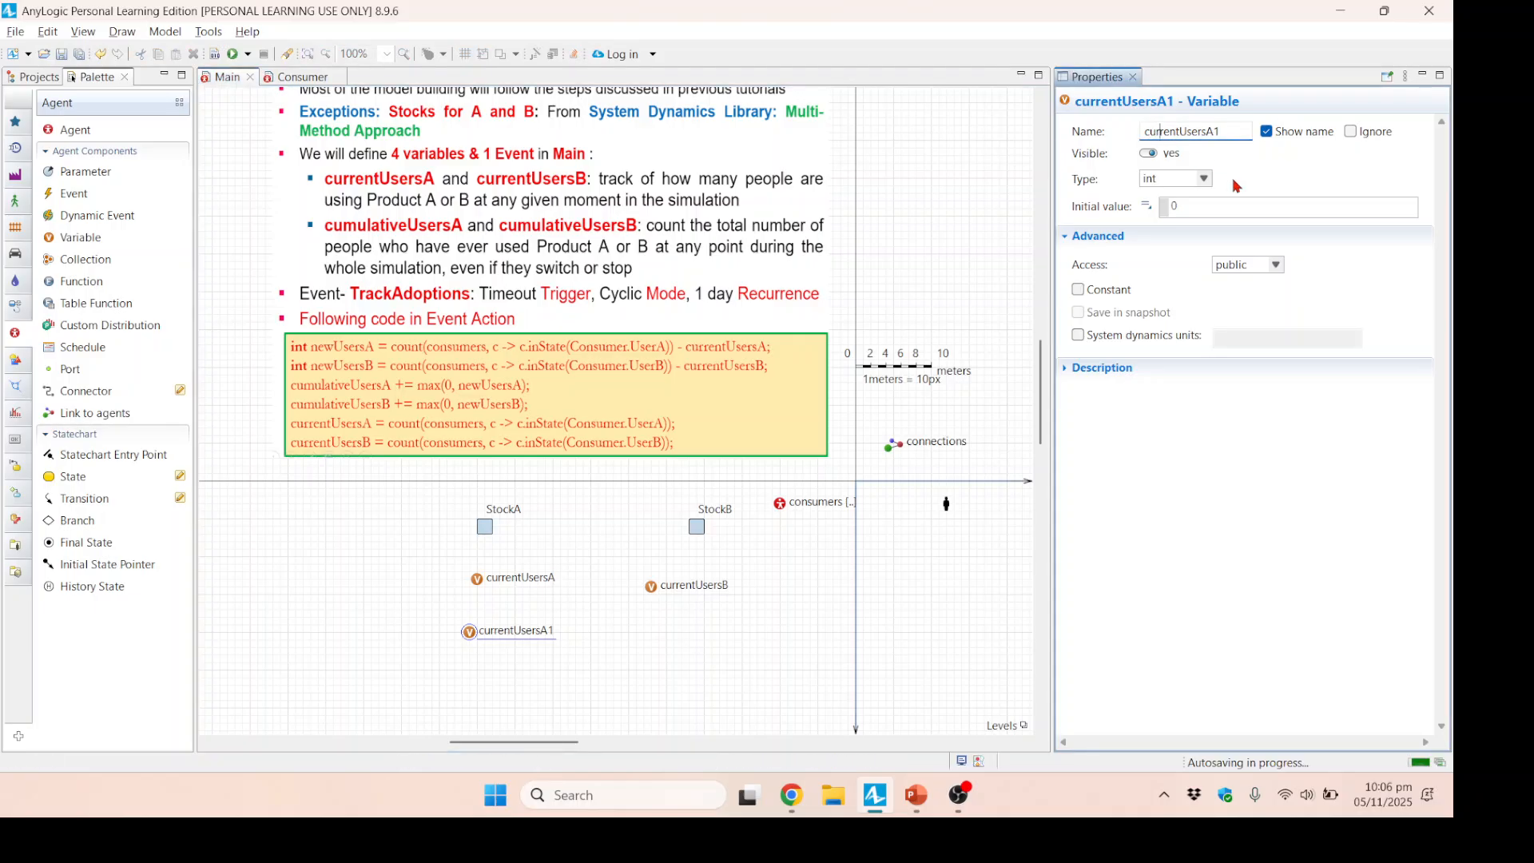
key(shift+Right)
key(shift+Right)
key(shift+Right)
key(shift+Right)
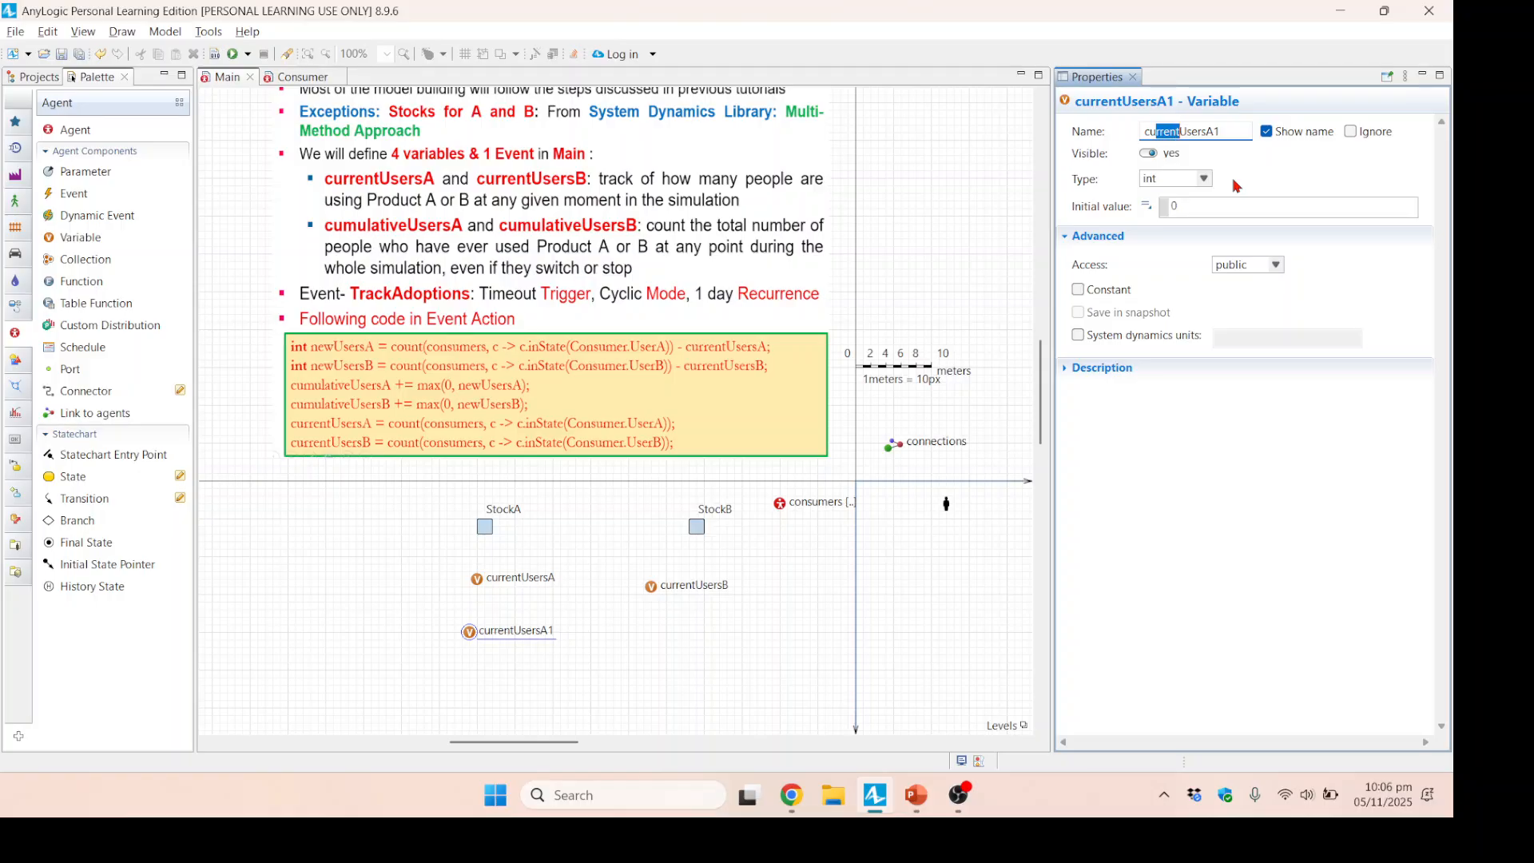
text(mulative)
click(677, 699)
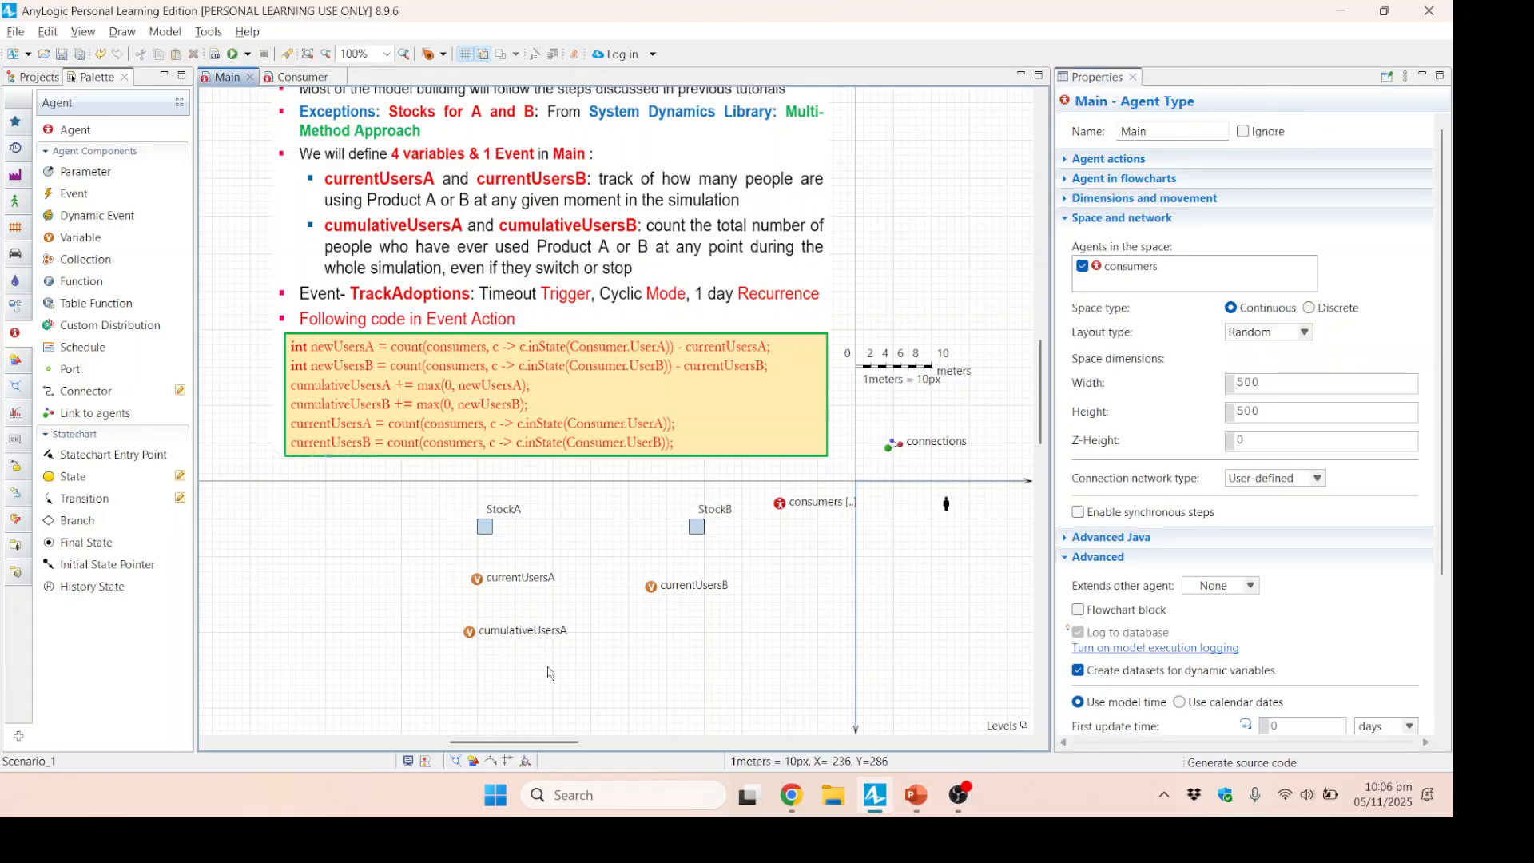
Duplicate cumulativeUsersA, place the copy beneath currentUsersB, and rename it cumulativeUsersB.
click(497, 639)
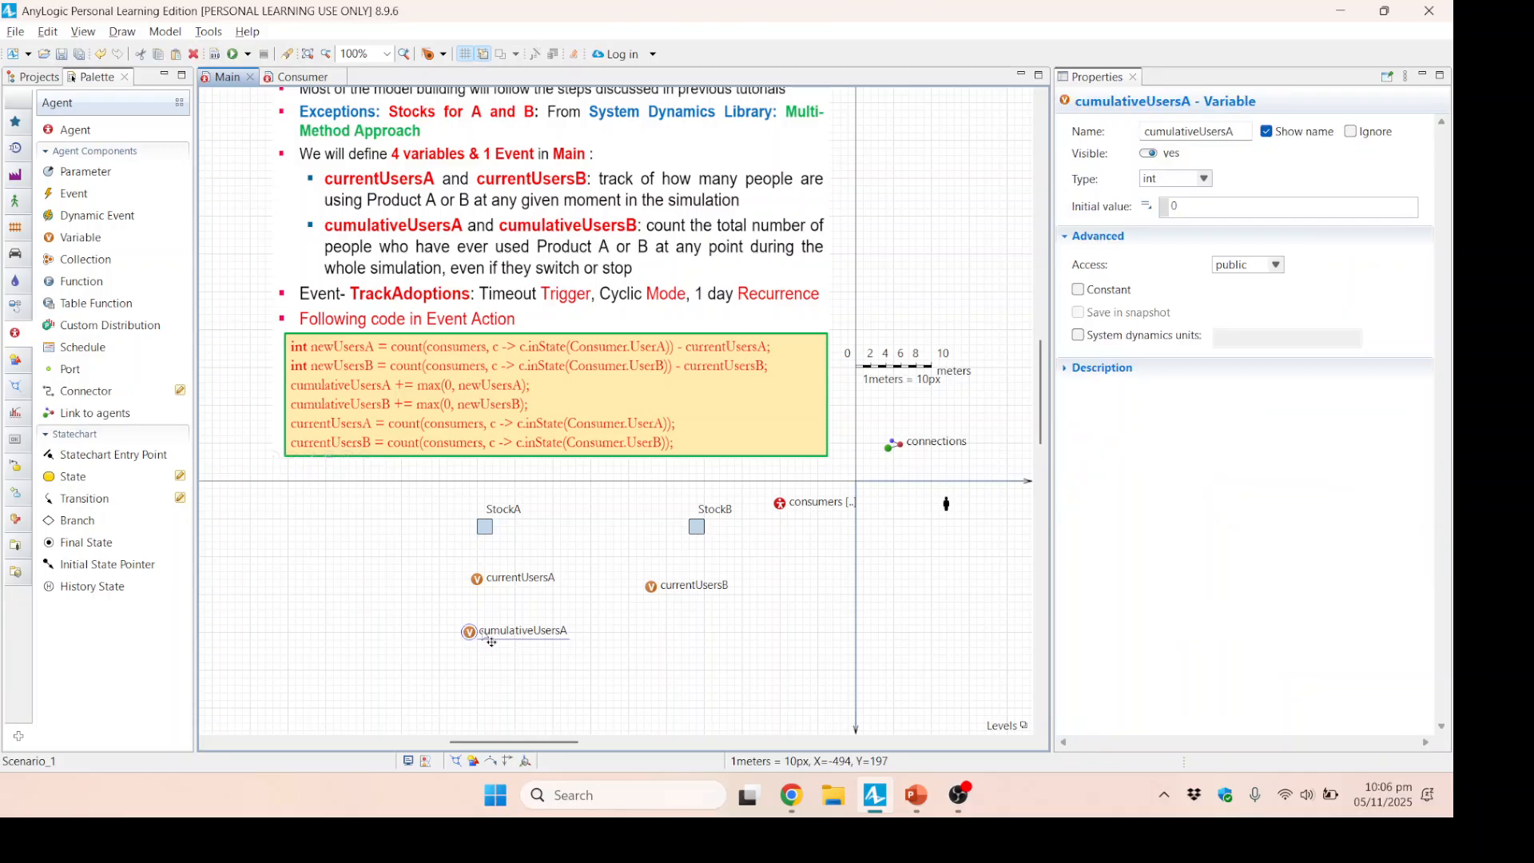
key(ctrl+c)
key(ctrl+v)
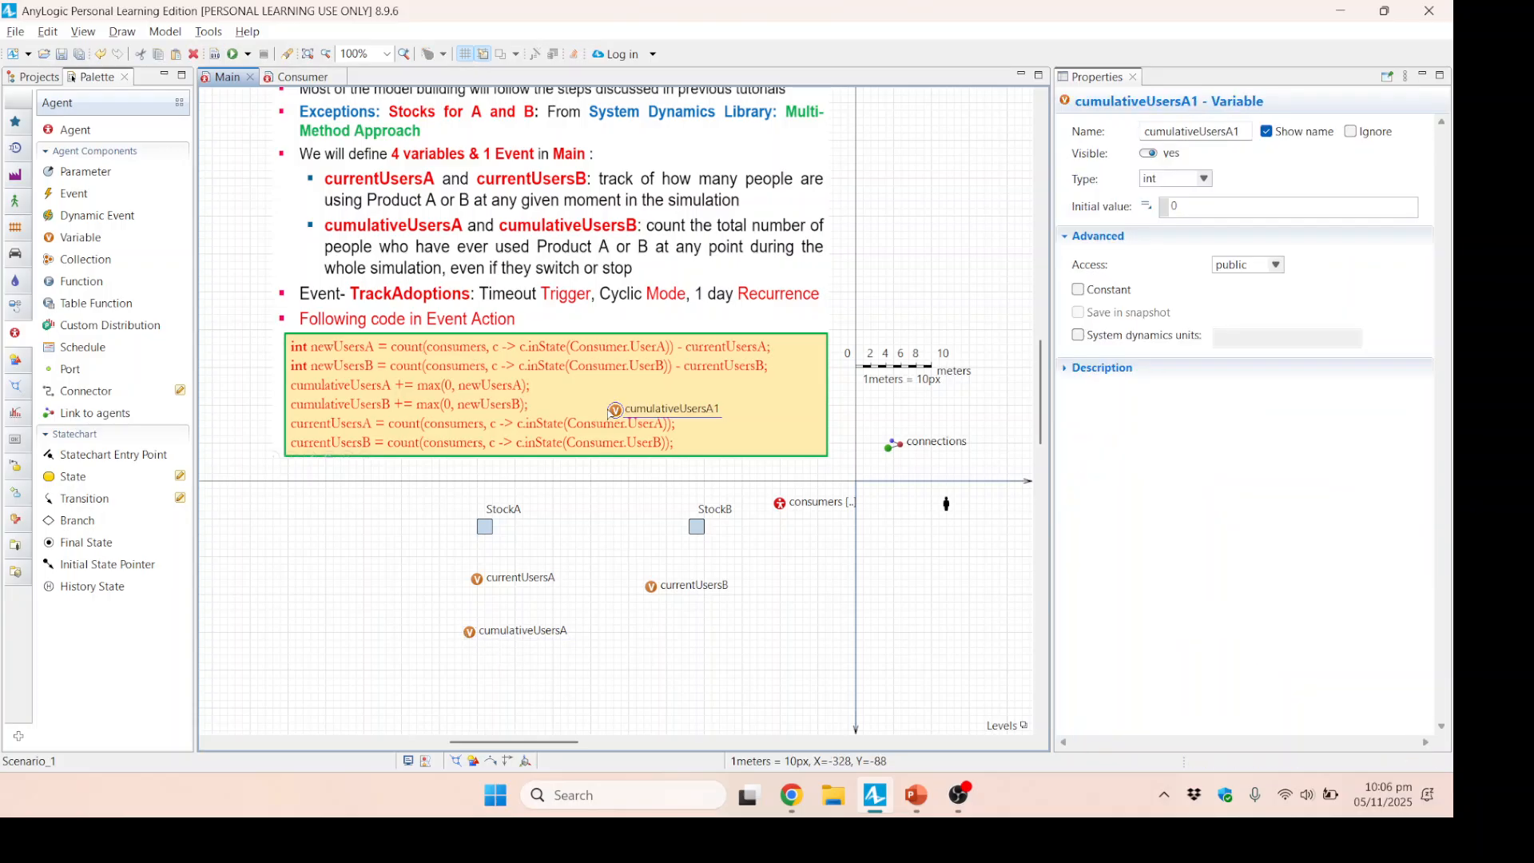
drag(629, 418, 661, 637)
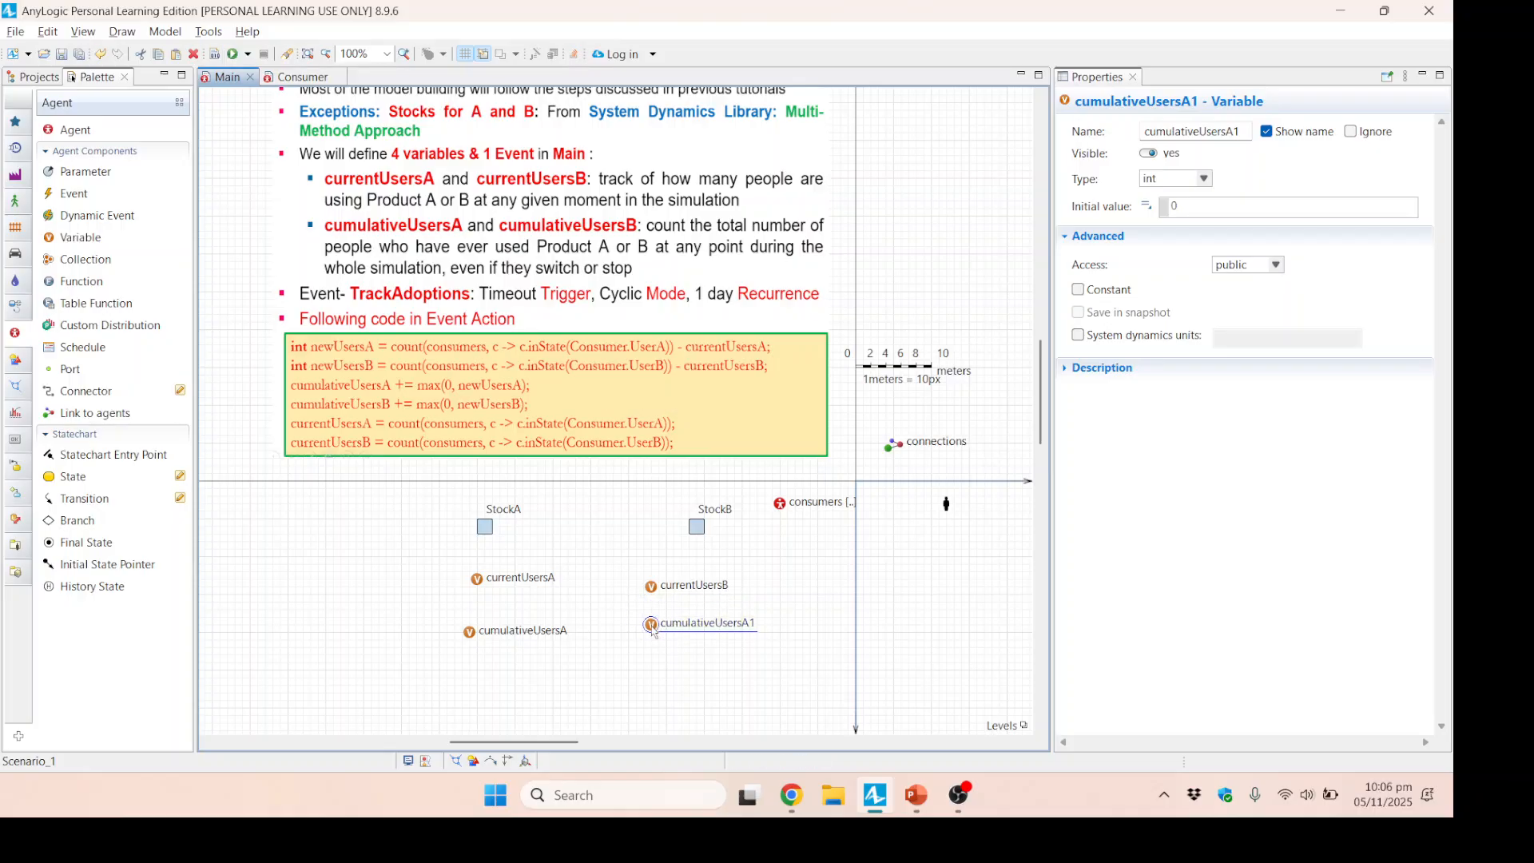
click(1227, 133)
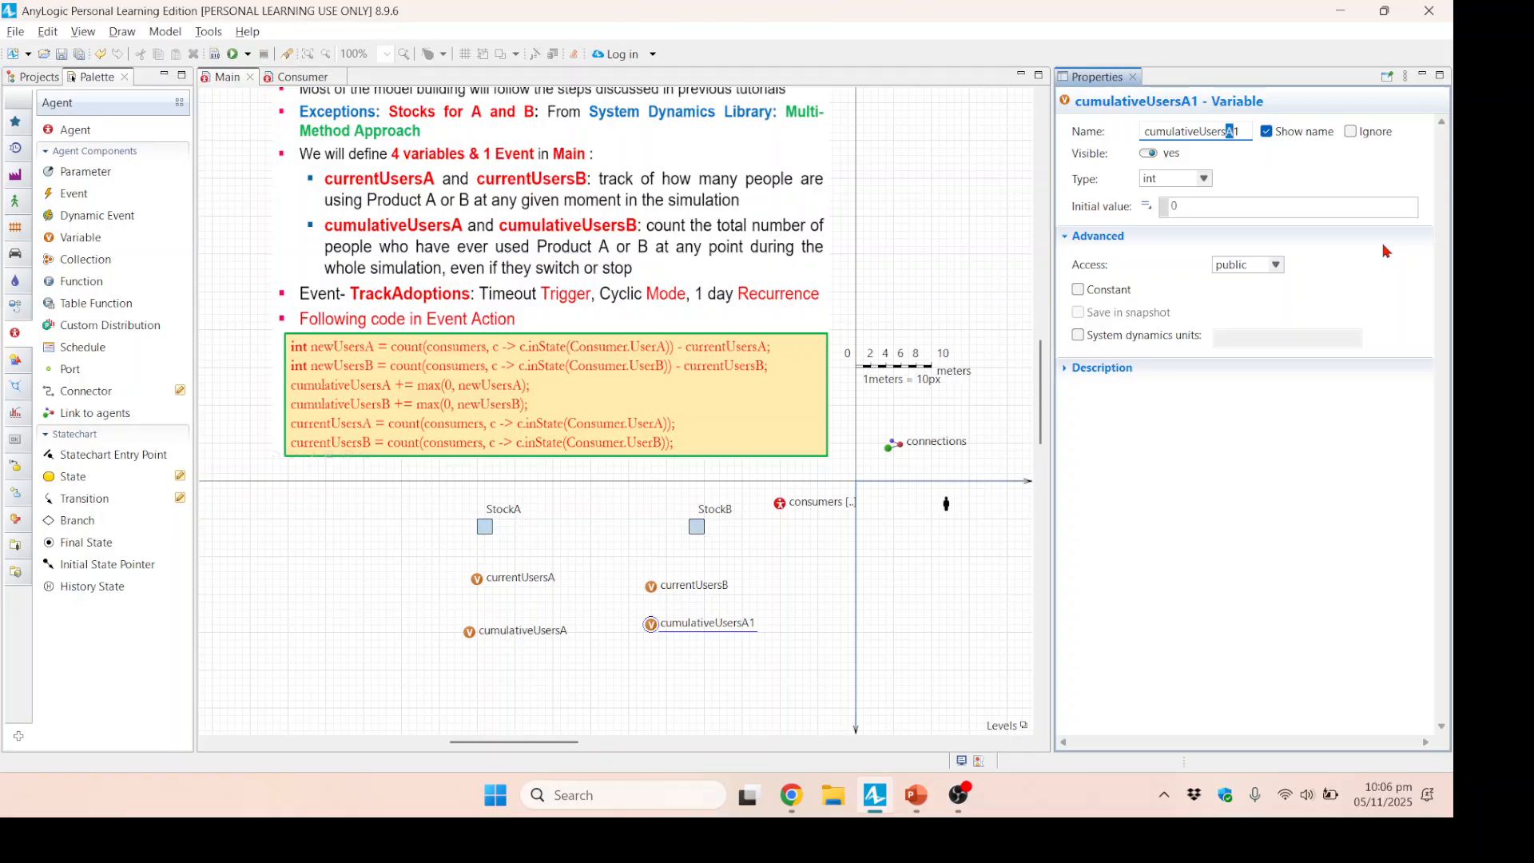
text(B)
click(761, 674)
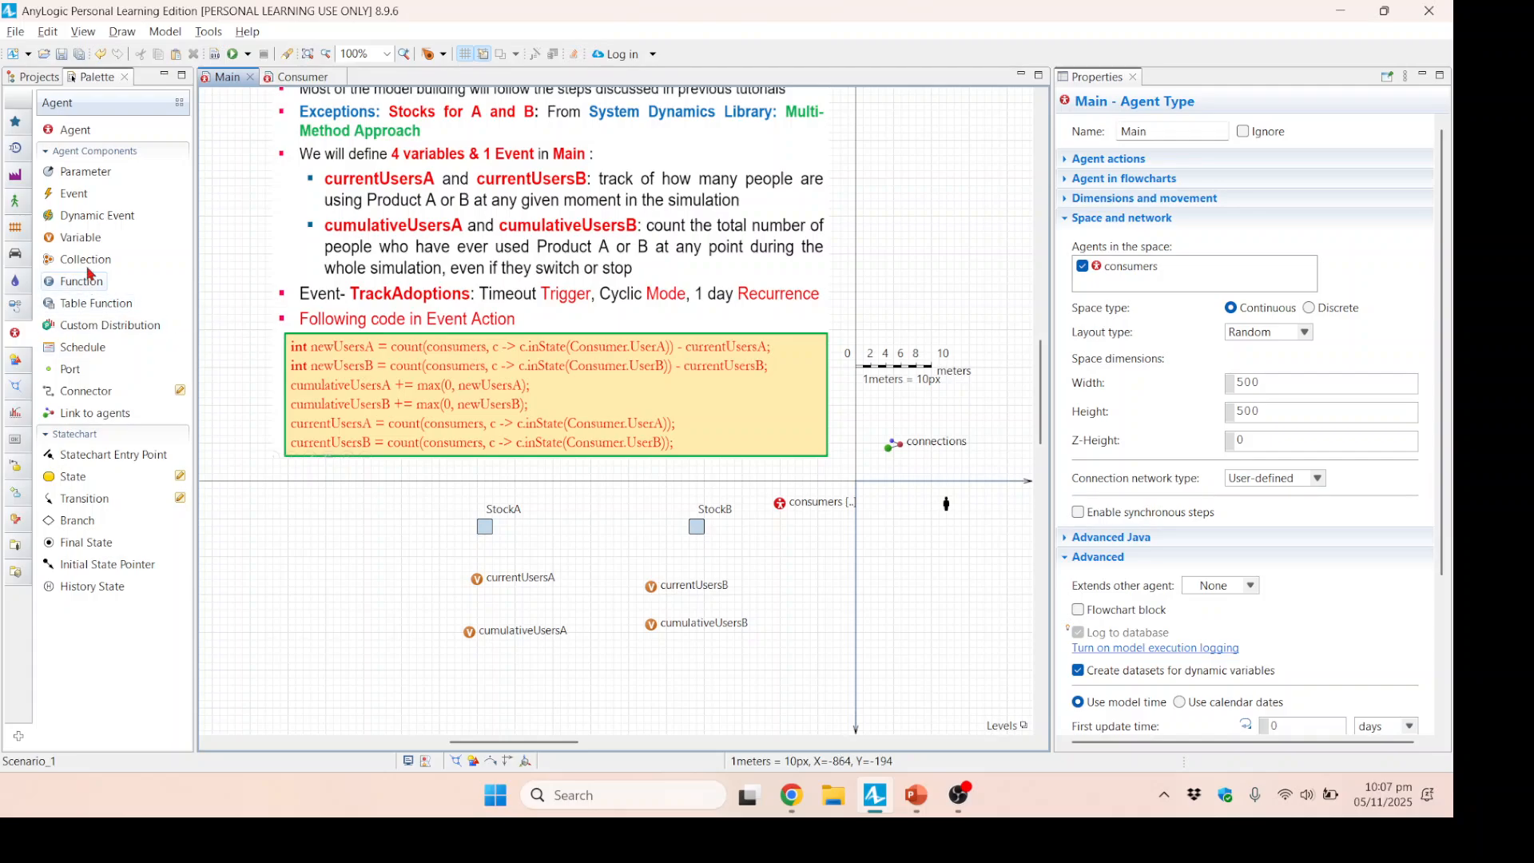
Add an event named TrackAdoptions beside the A variables, with a Timeout trigger and Cyclic mode.
drag(72, 201, 361, 621)
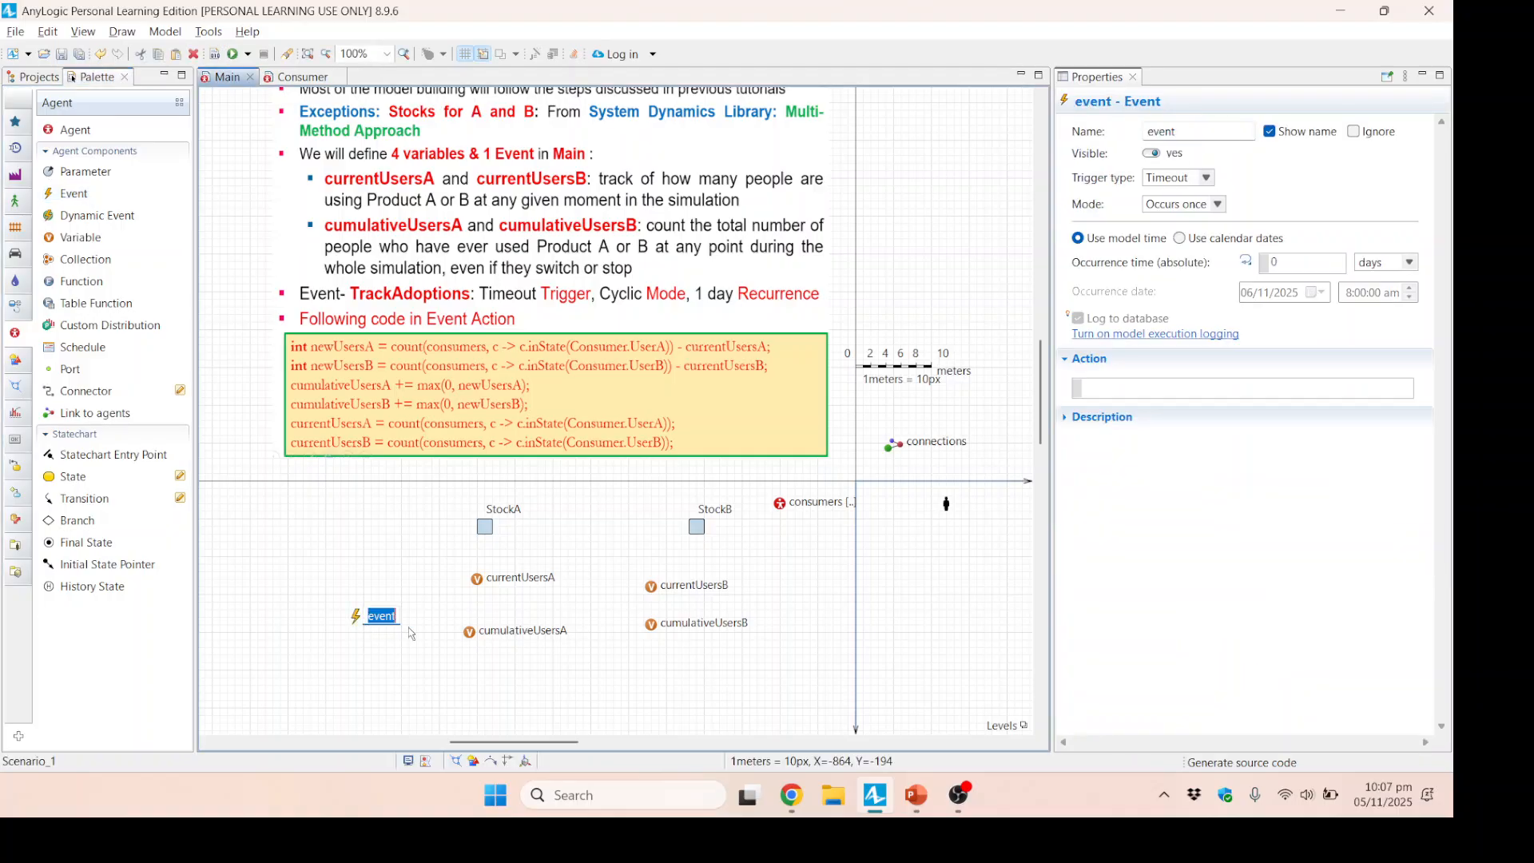
text(TrackAdoptions)
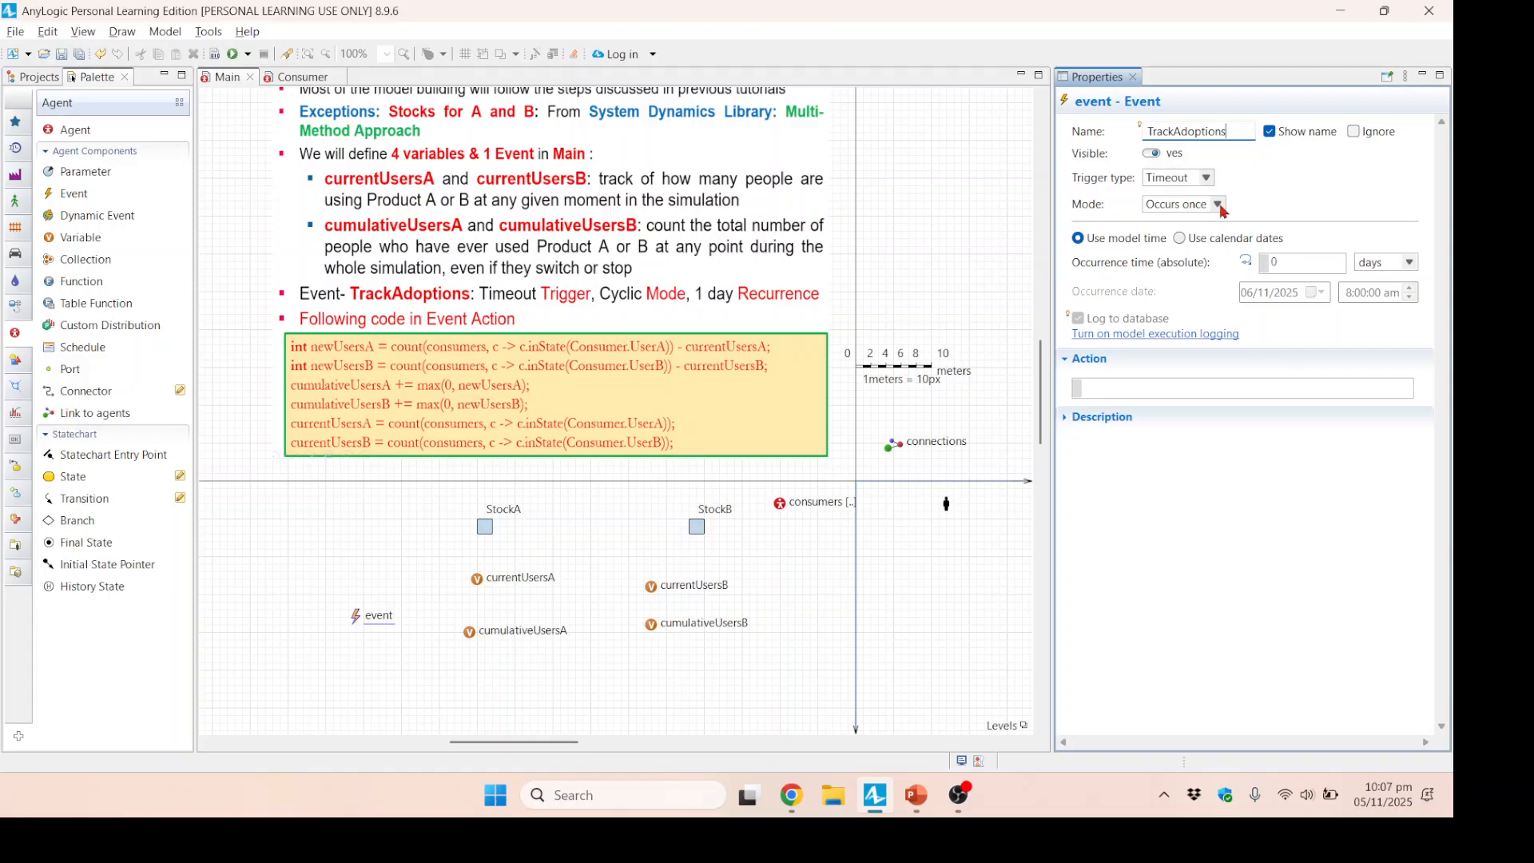
click(1207, 179)
click(1206, 178)
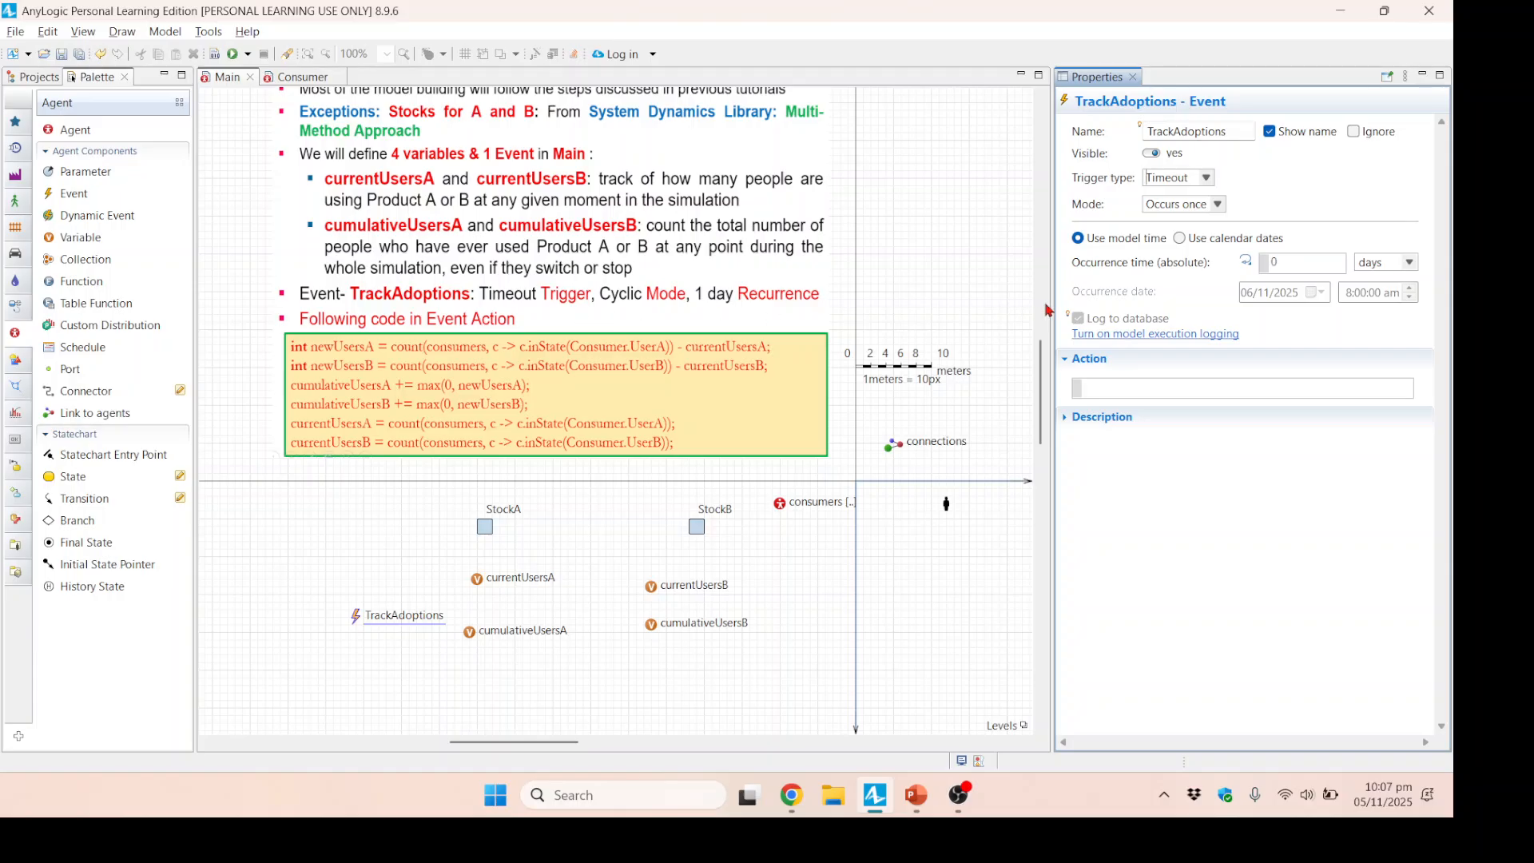
click(1218, 204)
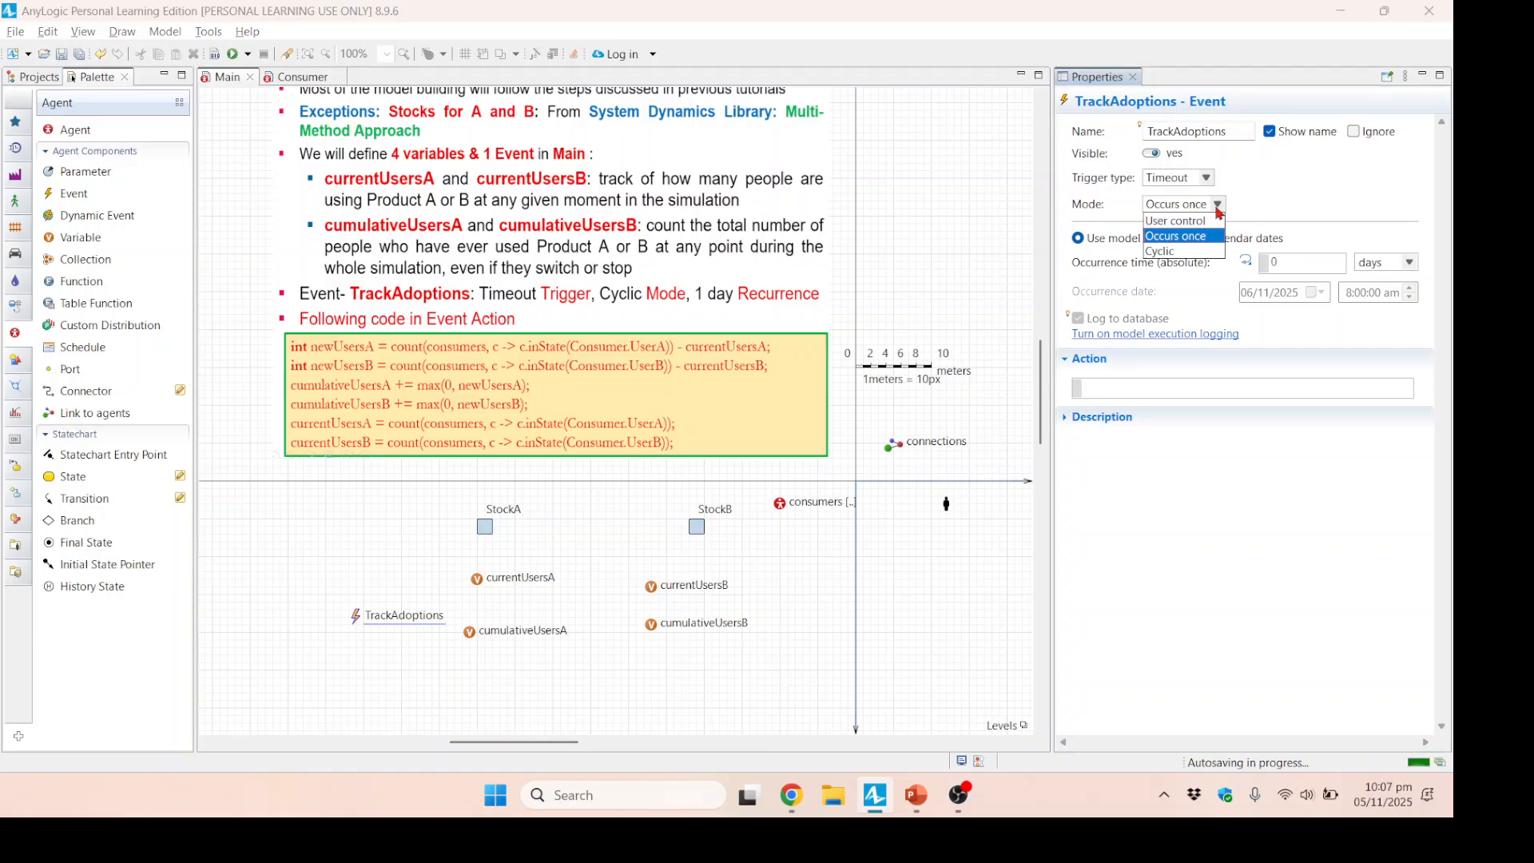
click(1186, 251)
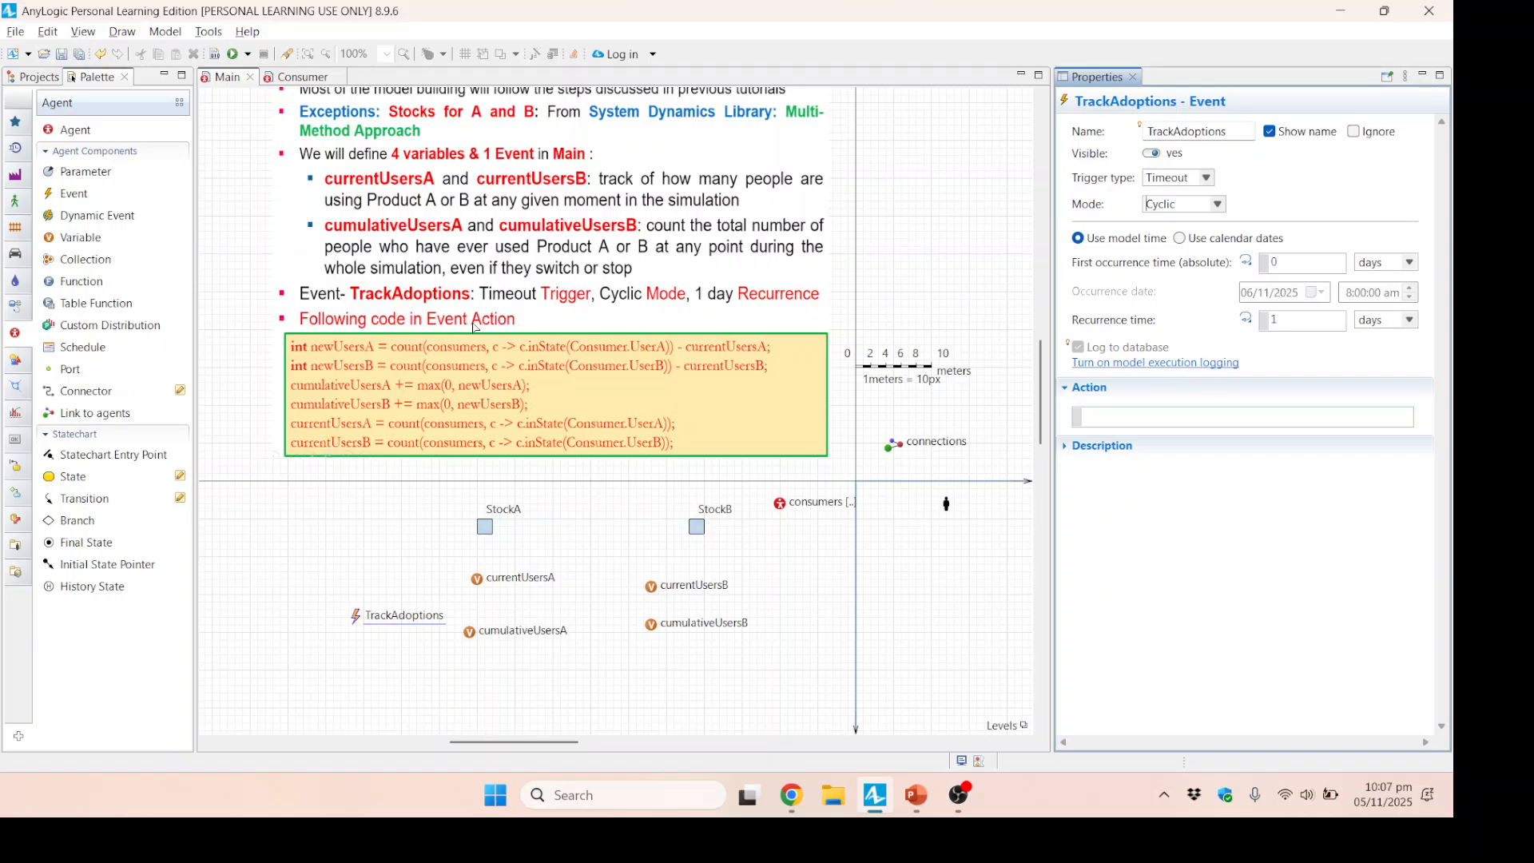
Copy the six-line event action code from the Market_Competition slide in PowerPoint into the TrackAdoptions action in AnyLogic, and build the model.
click(1123, 414)
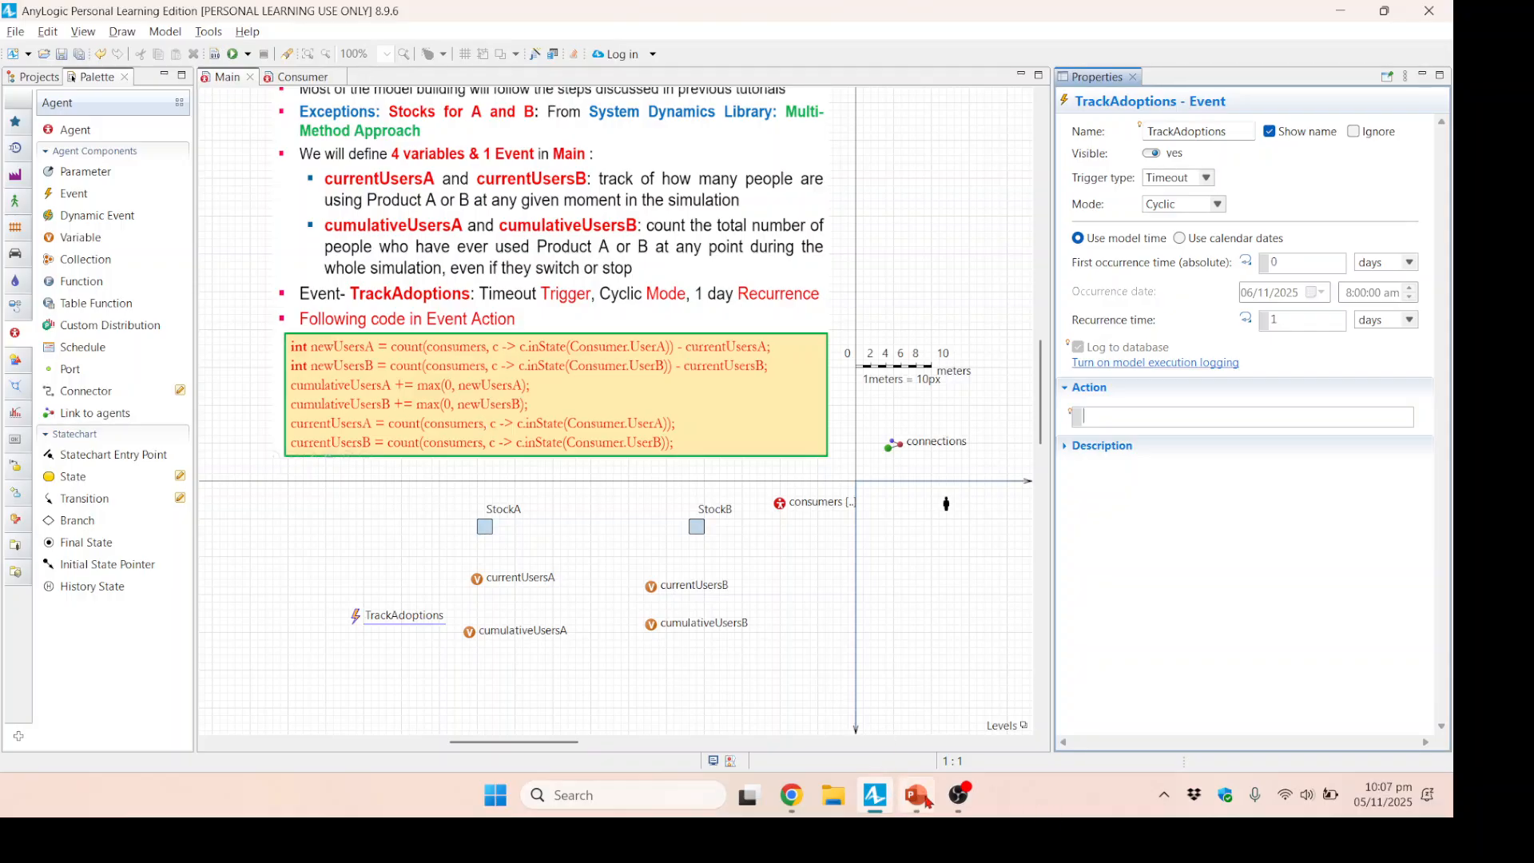
mouse_move(927, 801)
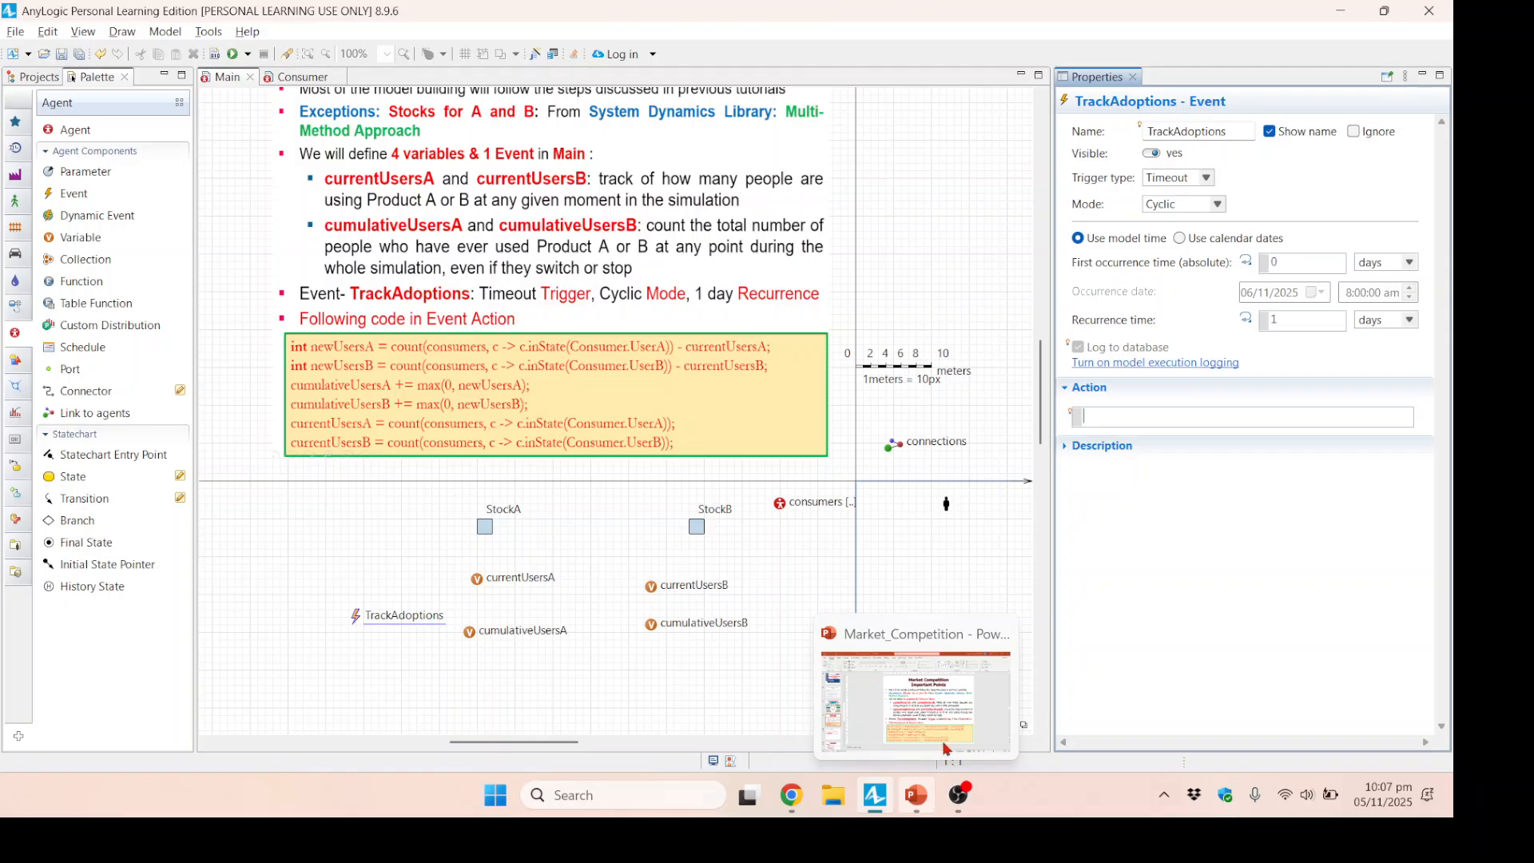
click(927, 802)
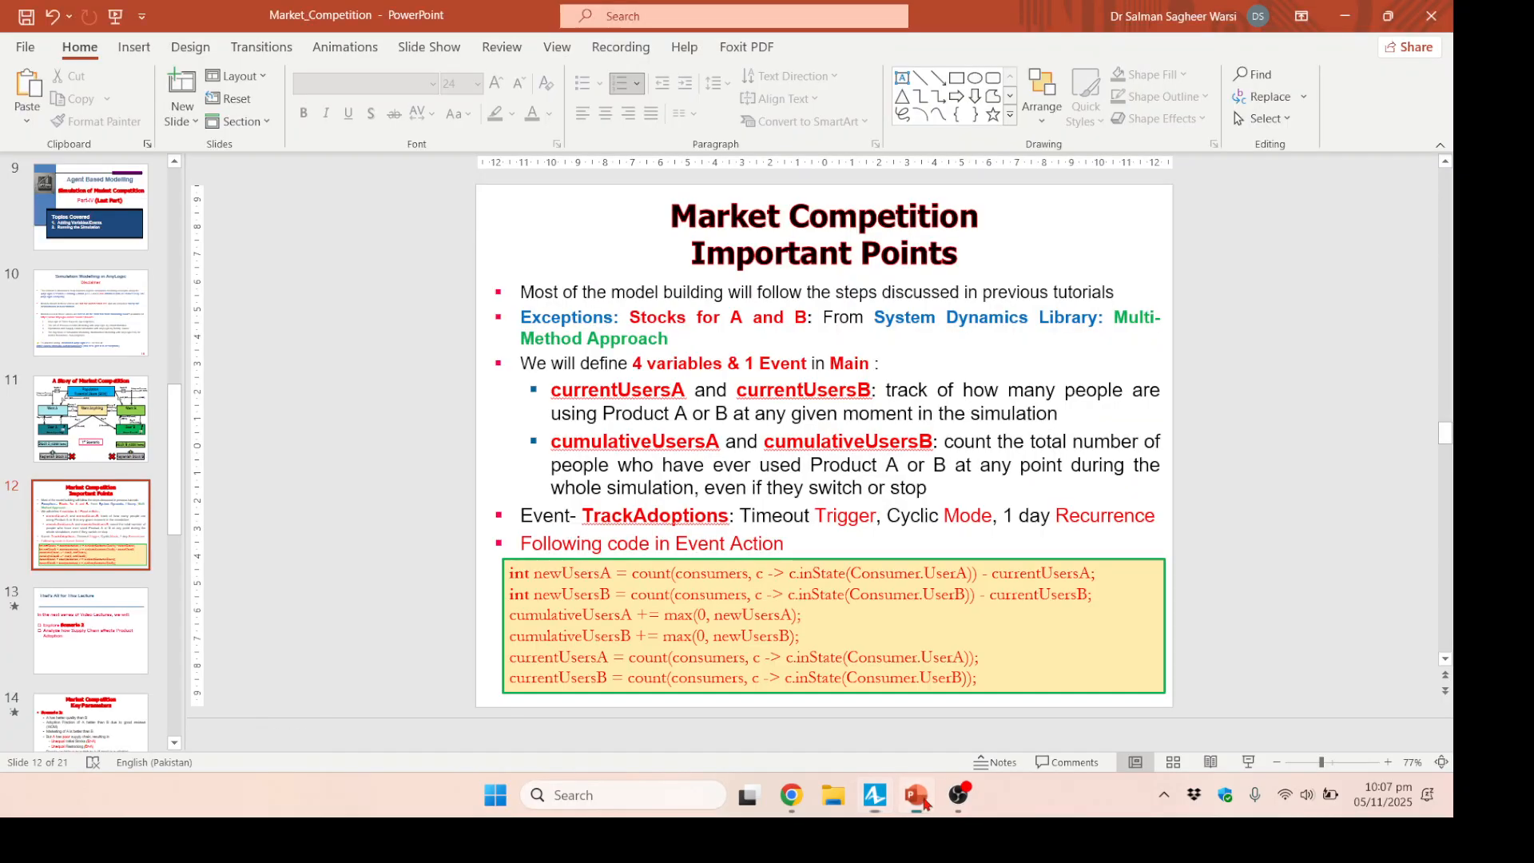
click(537, 593)
drag(513, 576, 990, 681)
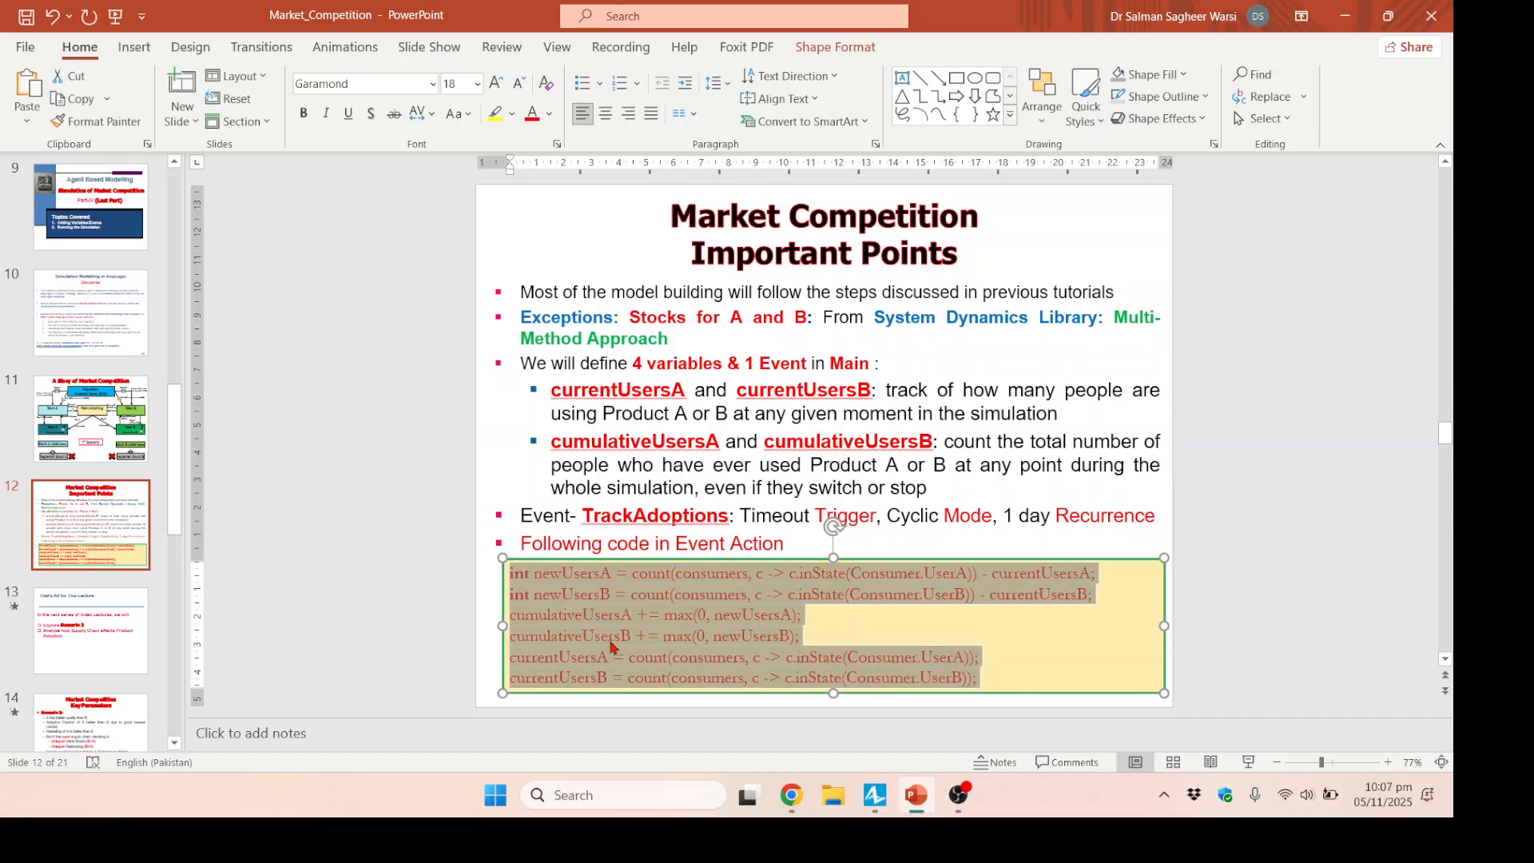
key(alt+Tab)
key(ctrl+v)
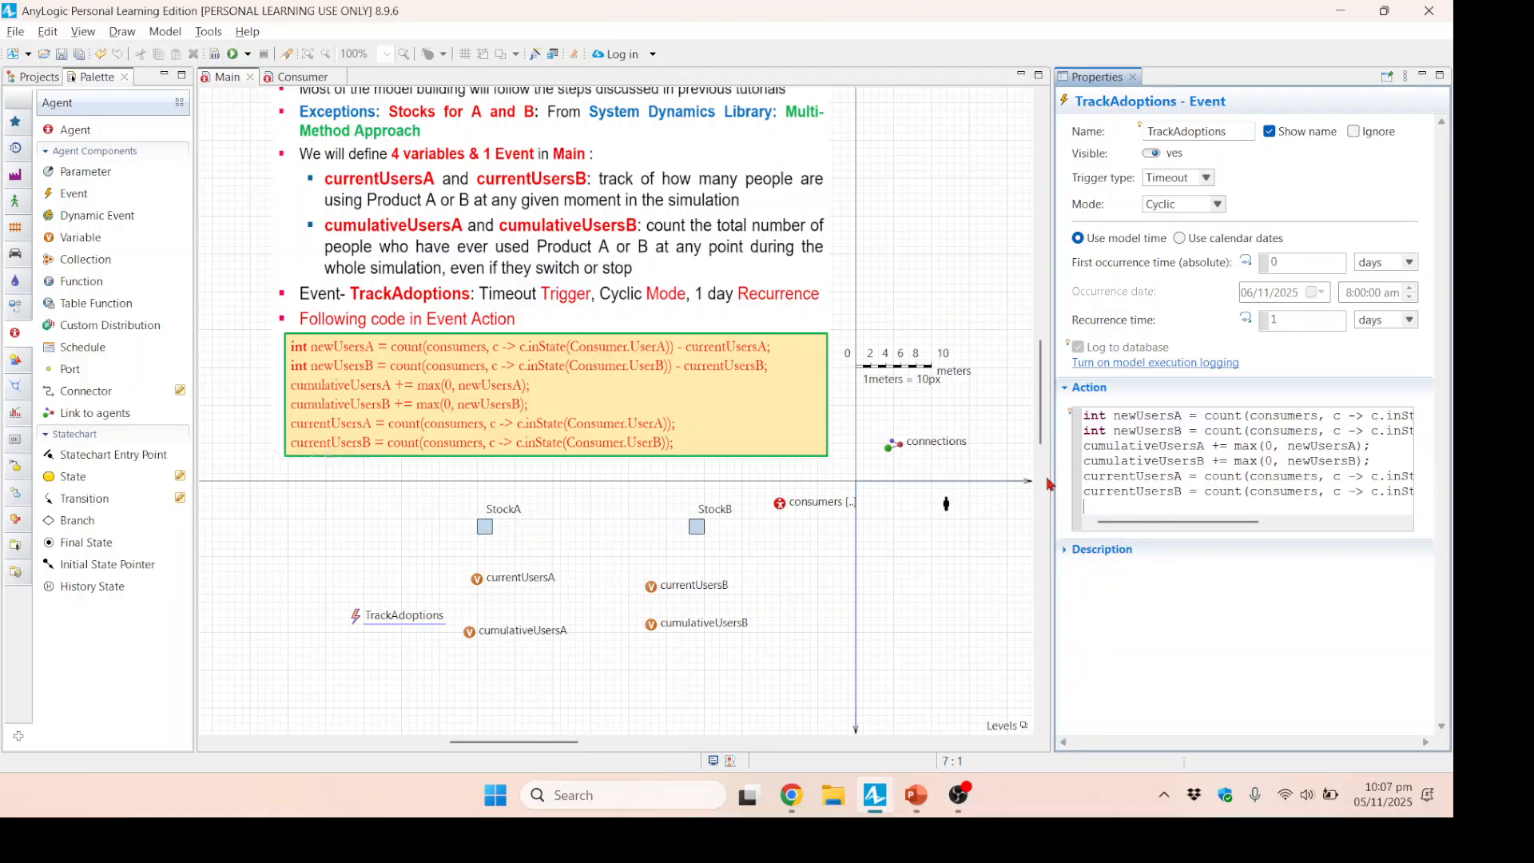
key(BackSpace)
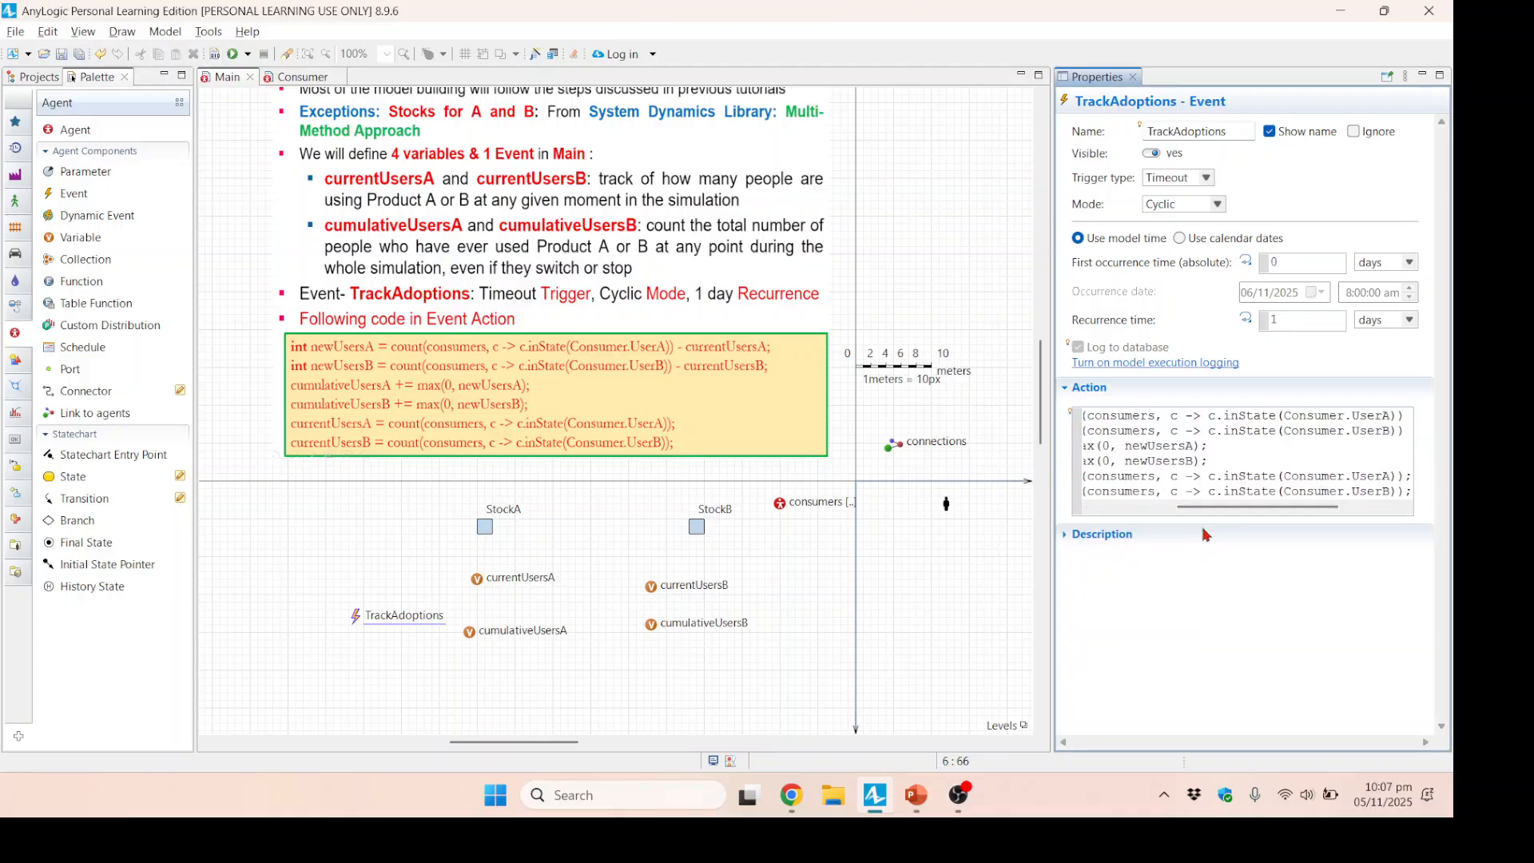
key(F5)
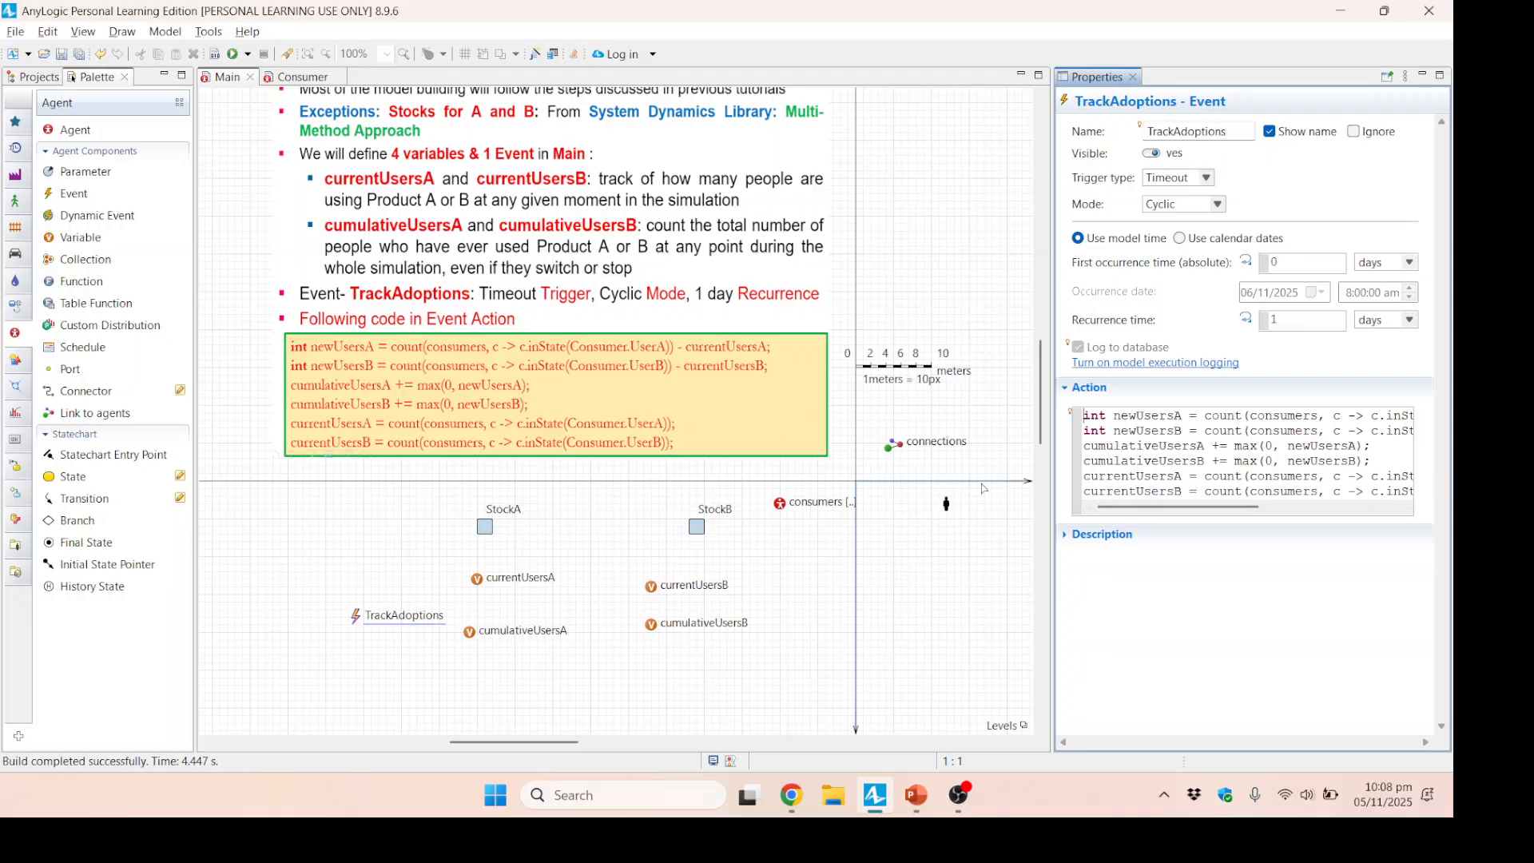
Add a Count statistic named UserA to the consumers population with the condition agent.inState(Consumer.UserA).
click(787, 567)
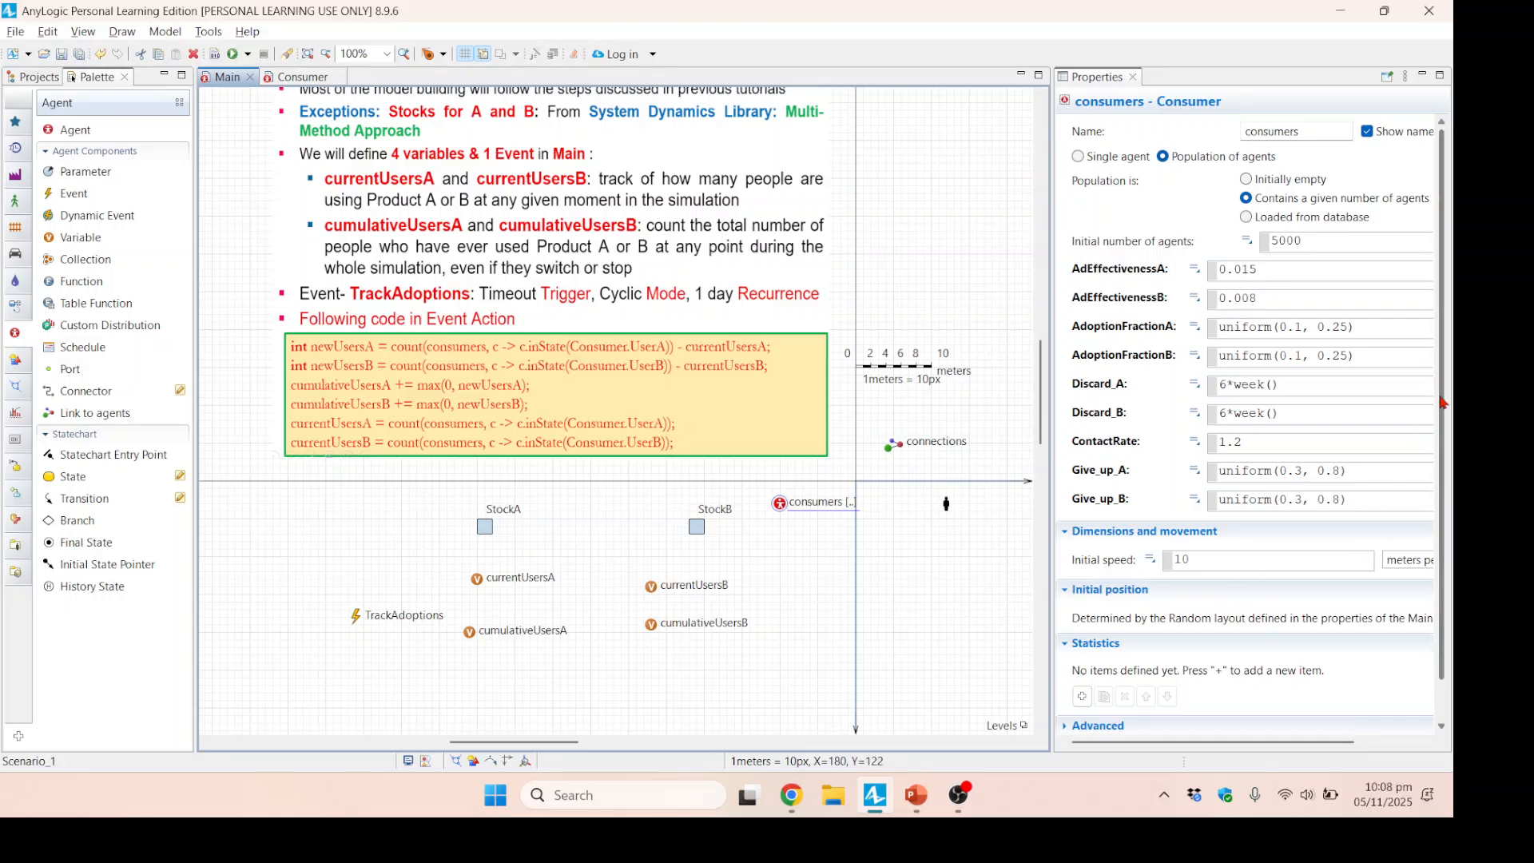
scroll(1443, 402, down, 2)
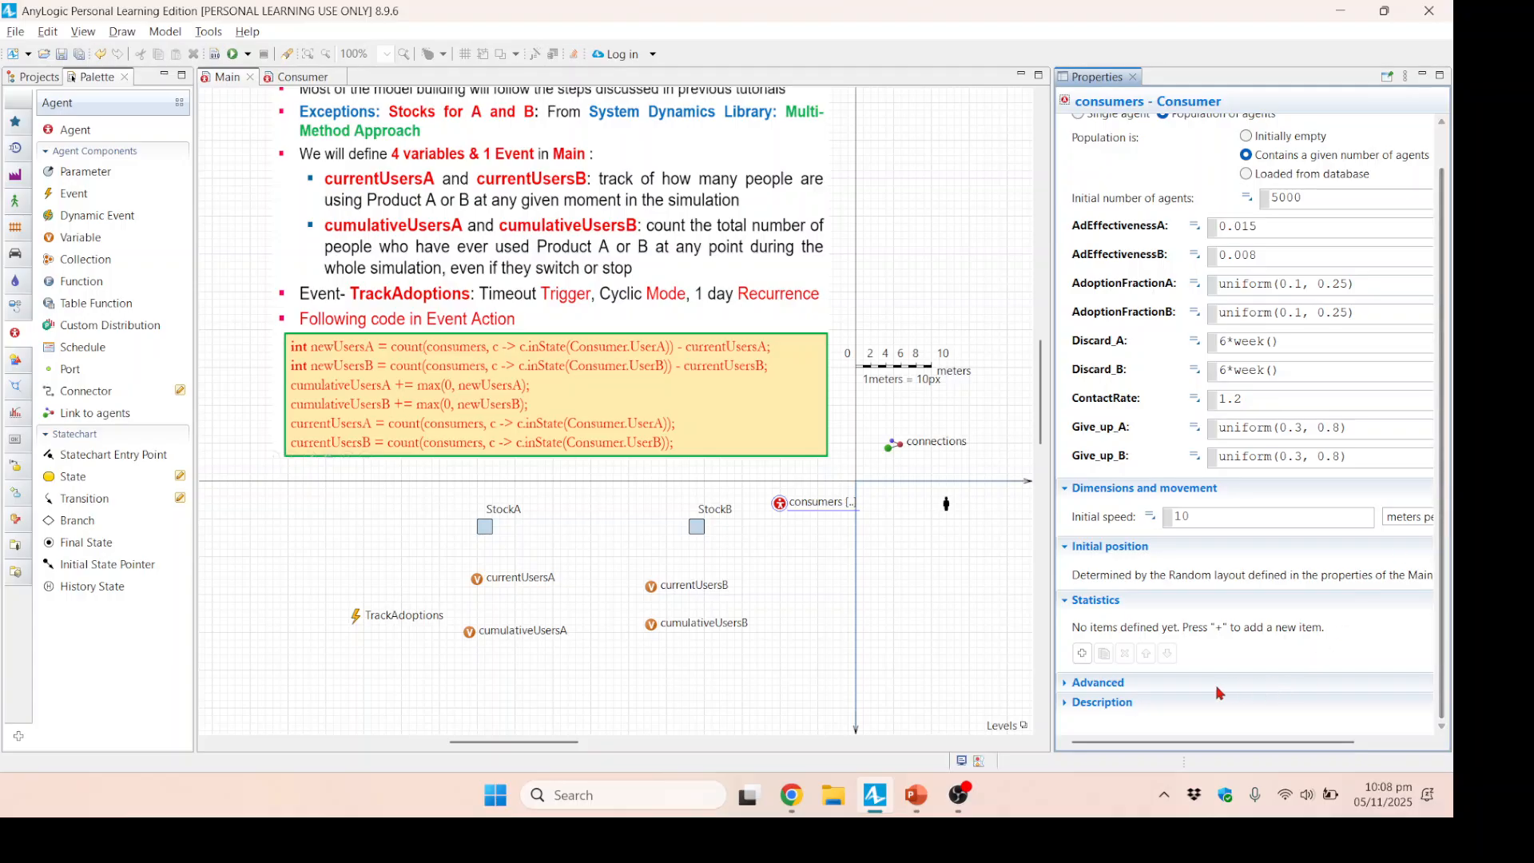
click(1082, 652)
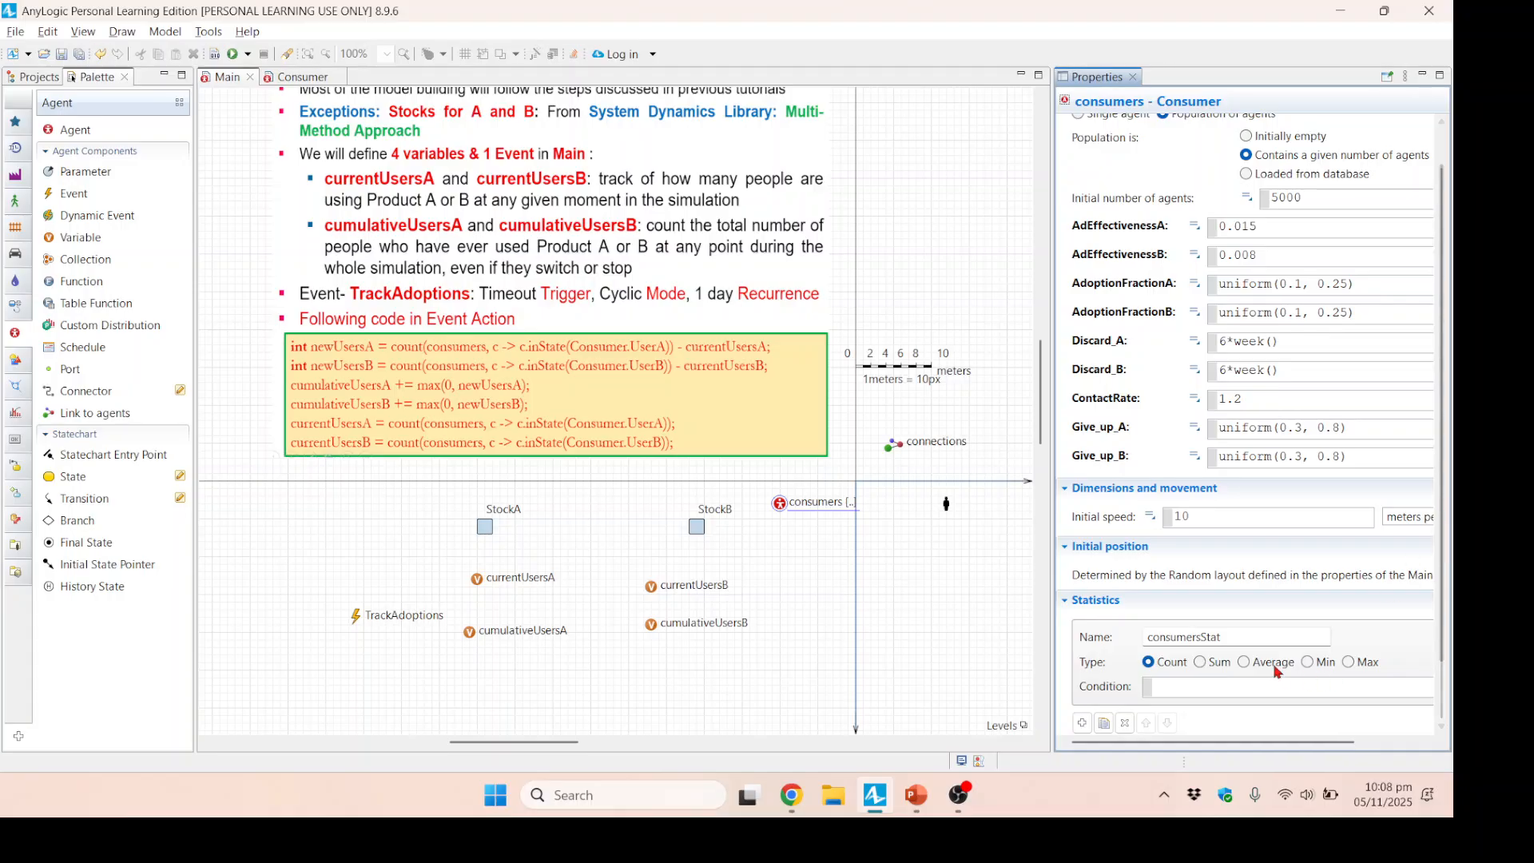
drag(1257, 637, 1135, 638)
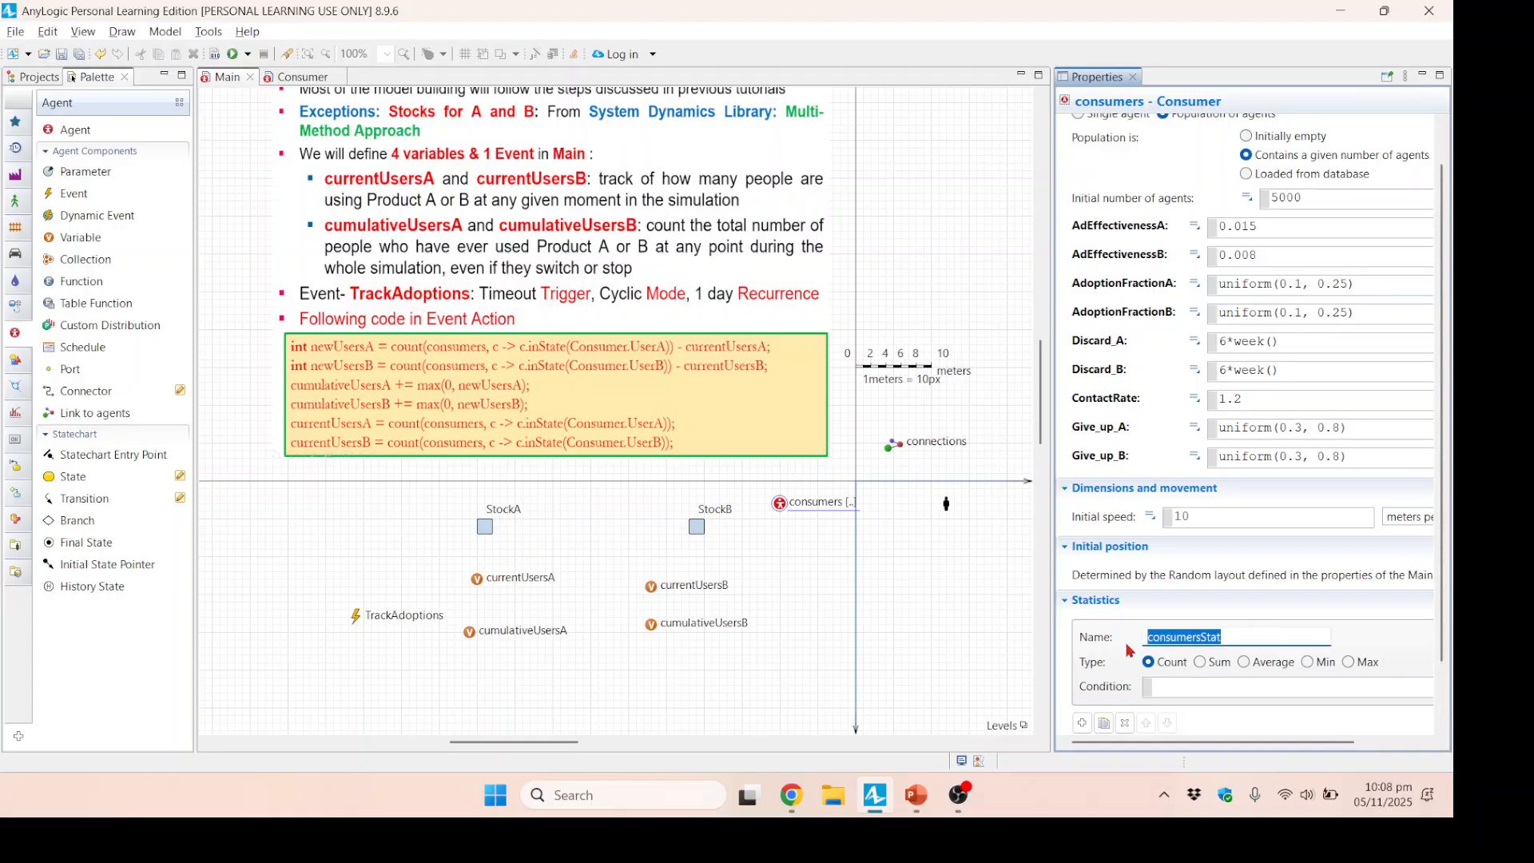
text(UserA)
click(1177, 684)
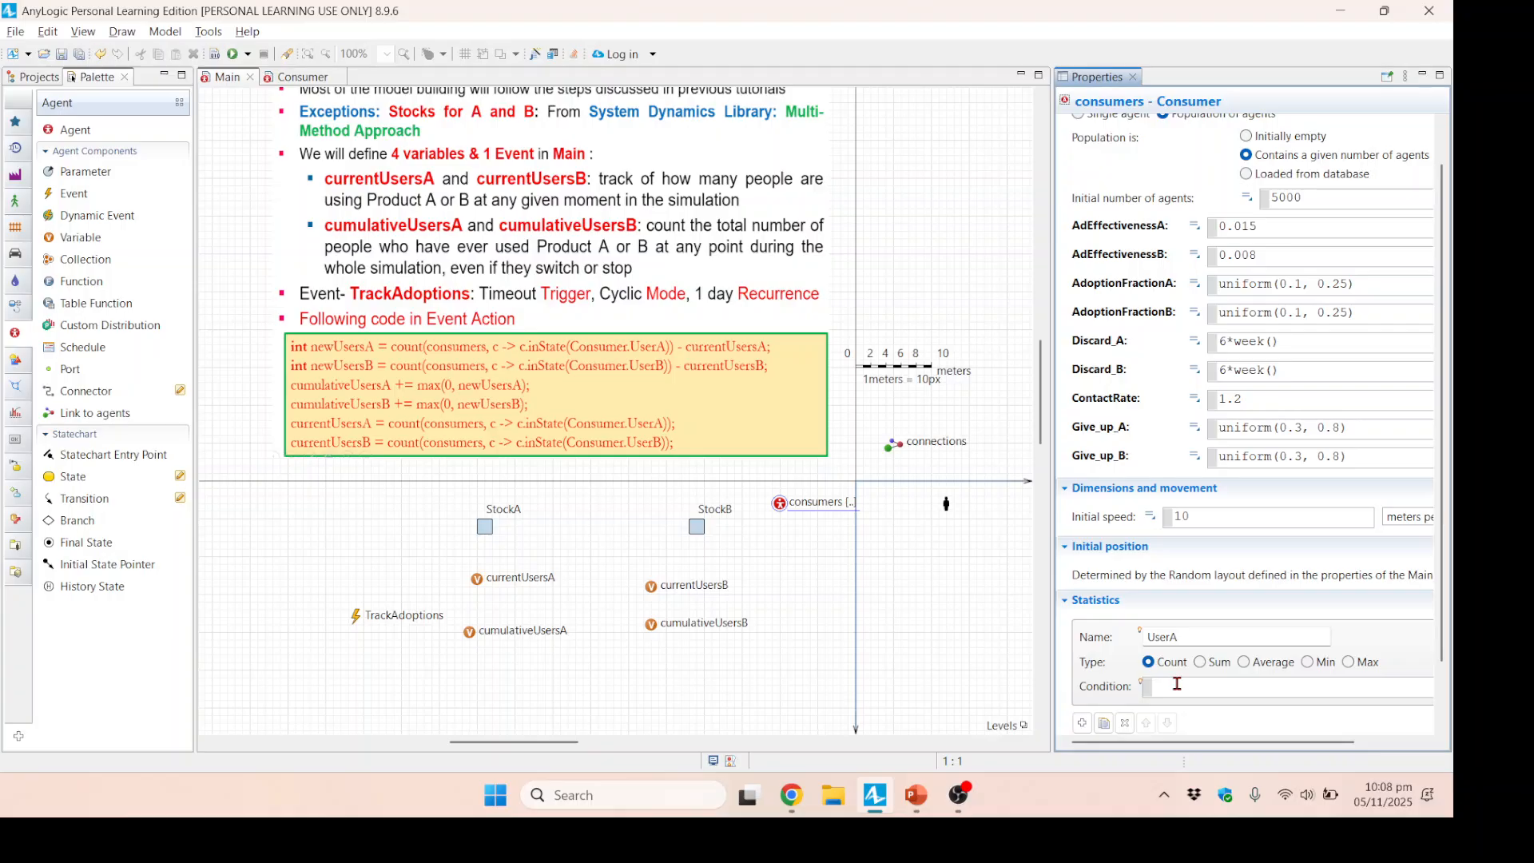
text(agent.inState)
text((Consu)
text(mer.UserA)
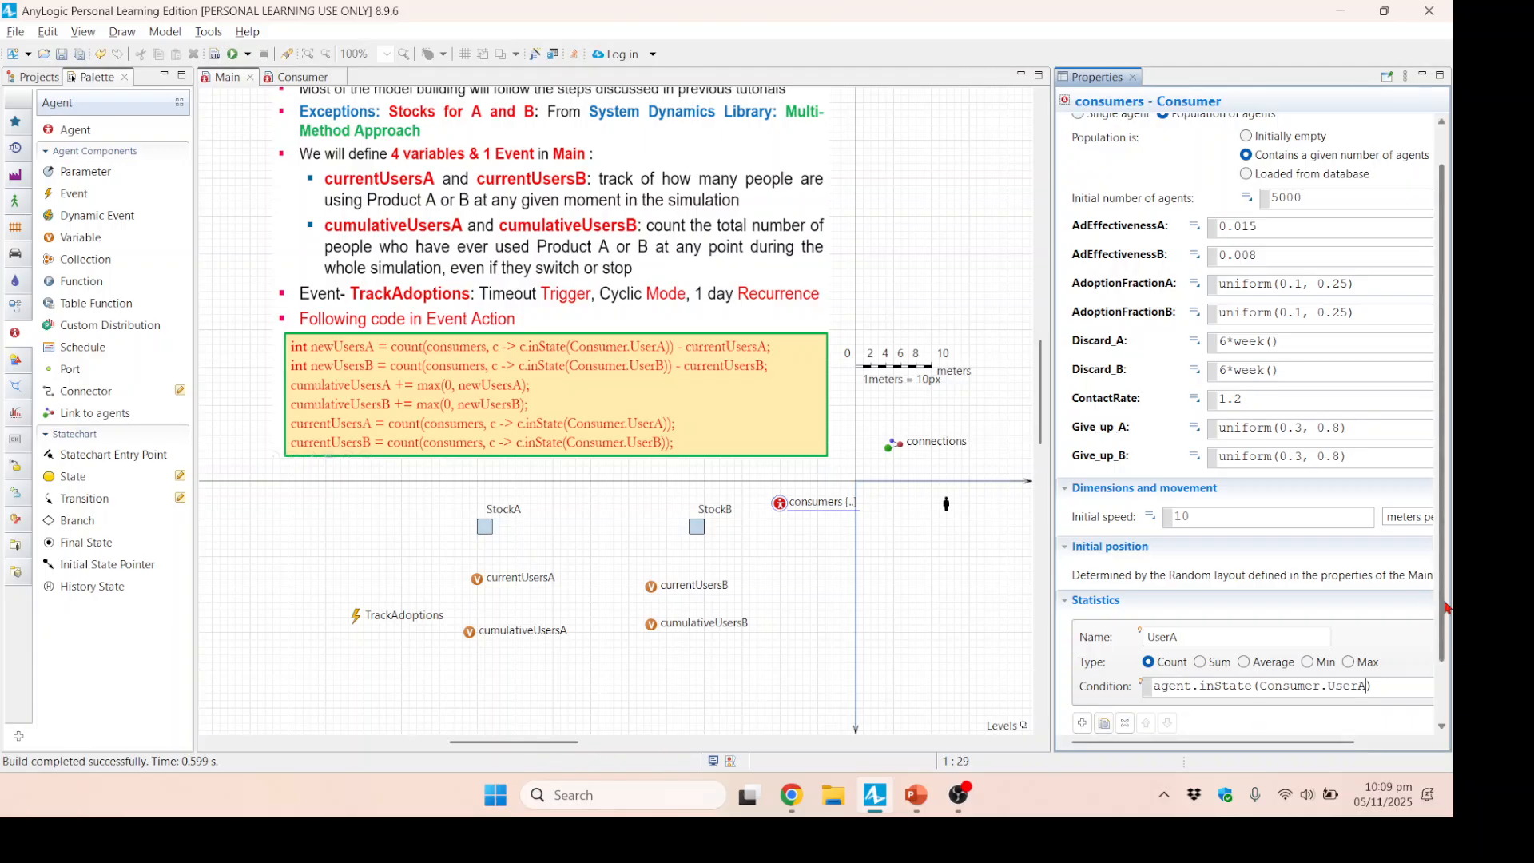
Duplicate the UserA statistic as UserB and set its condition to agent.inState(Consumer.UserB).
scroll(1445, 608, down, 3)
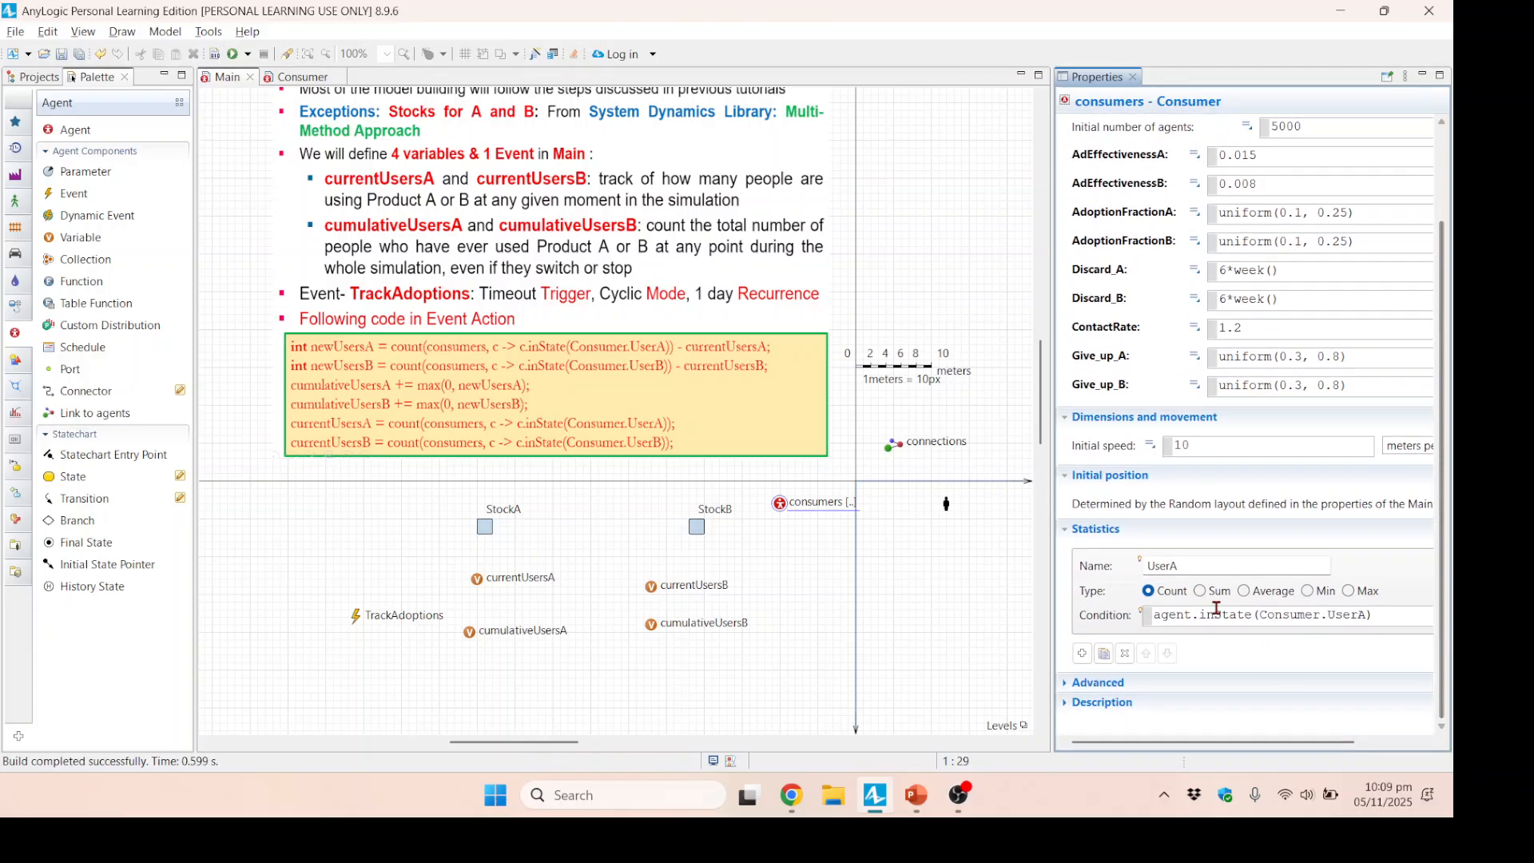
click(1106, 654)
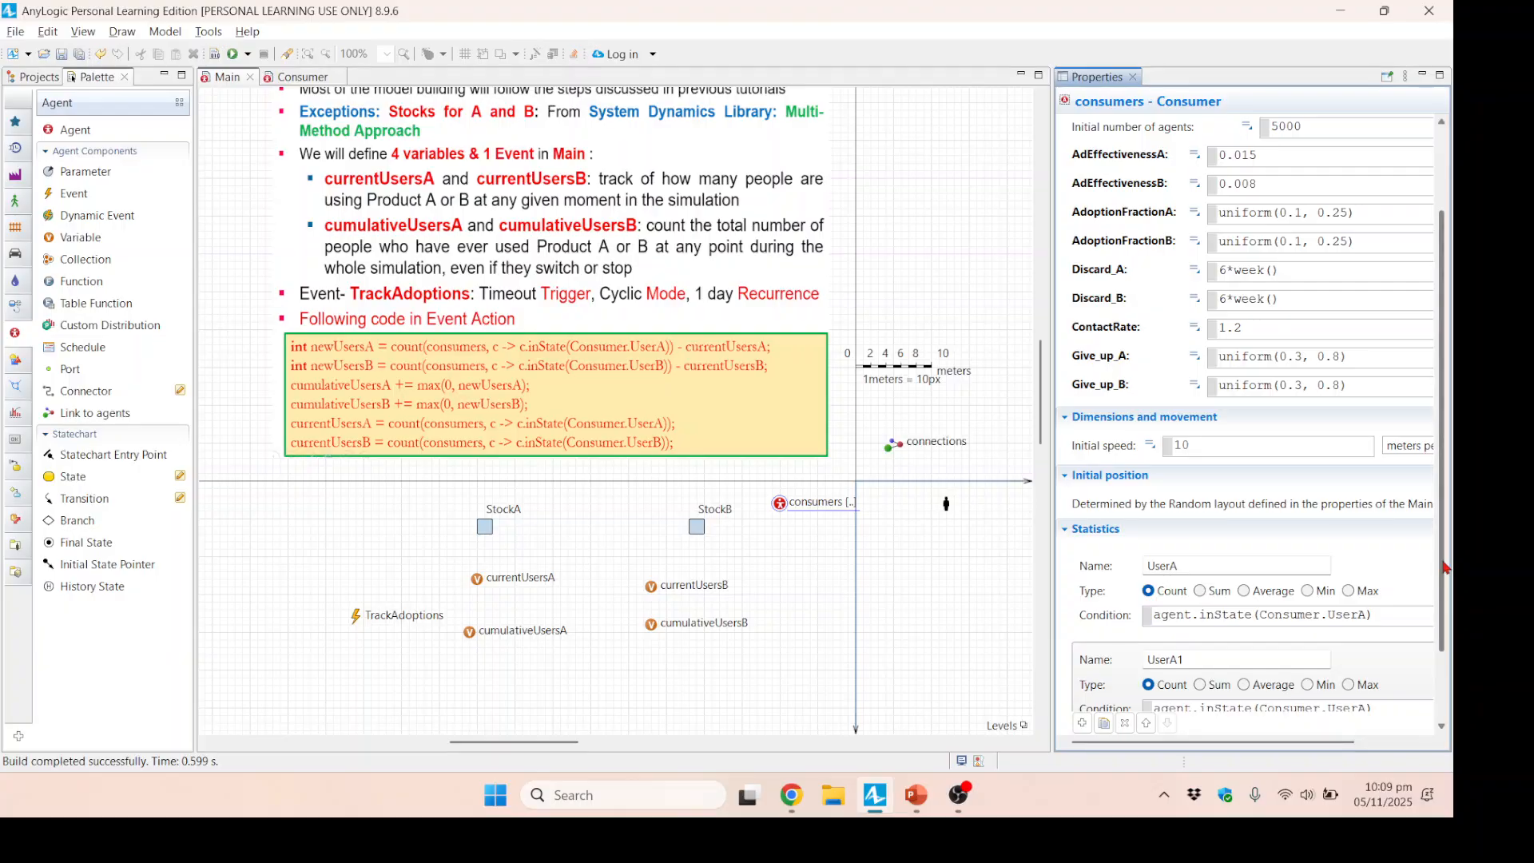
scroll(1359, 575, down, 3)
click(1203, 563)
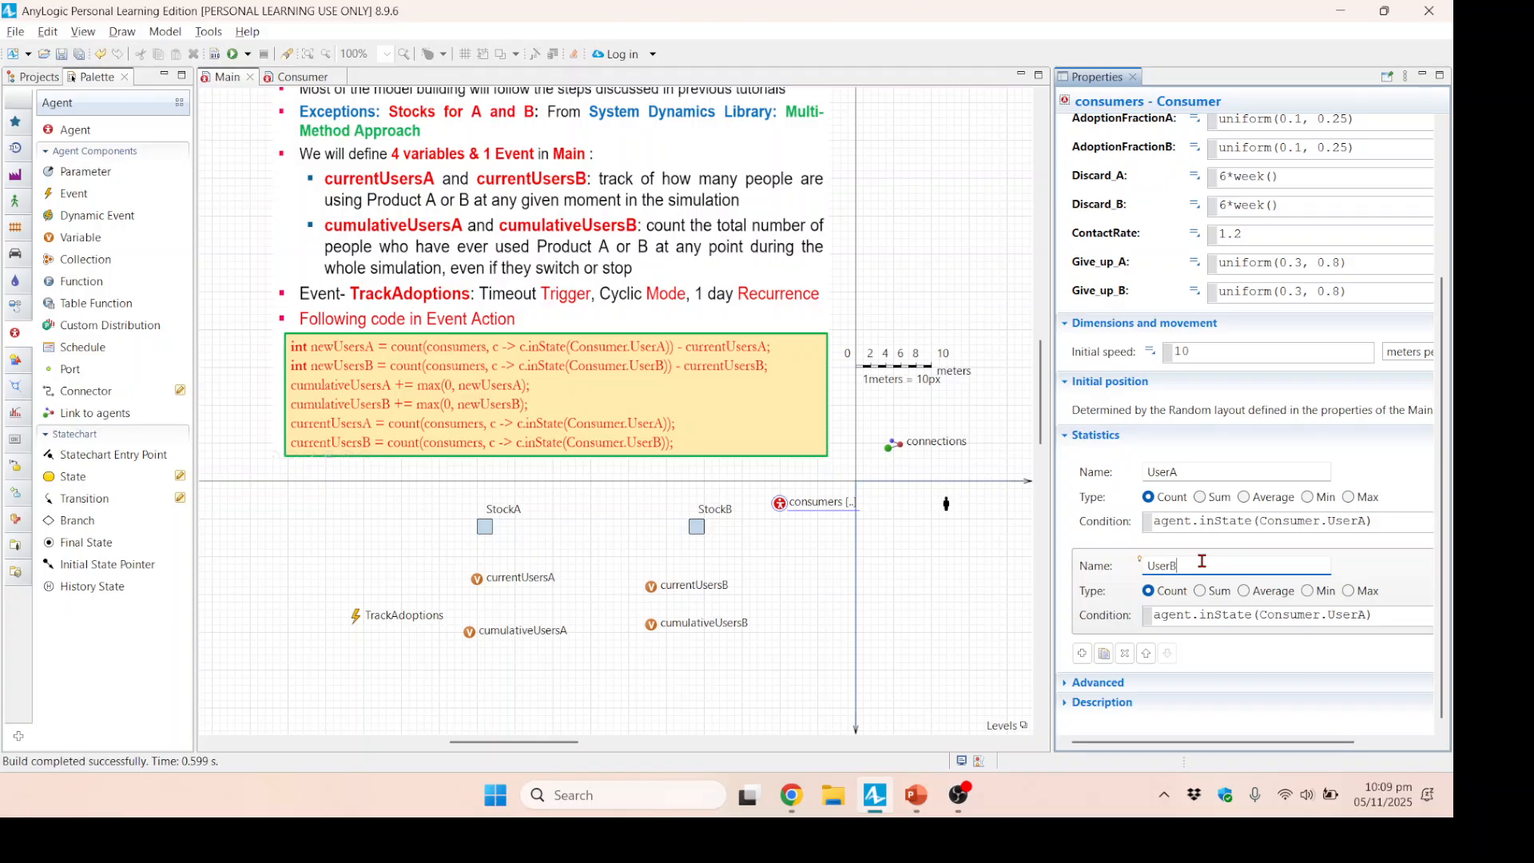
click(1366, 616)
drag(1367, 616, 1358, 615)
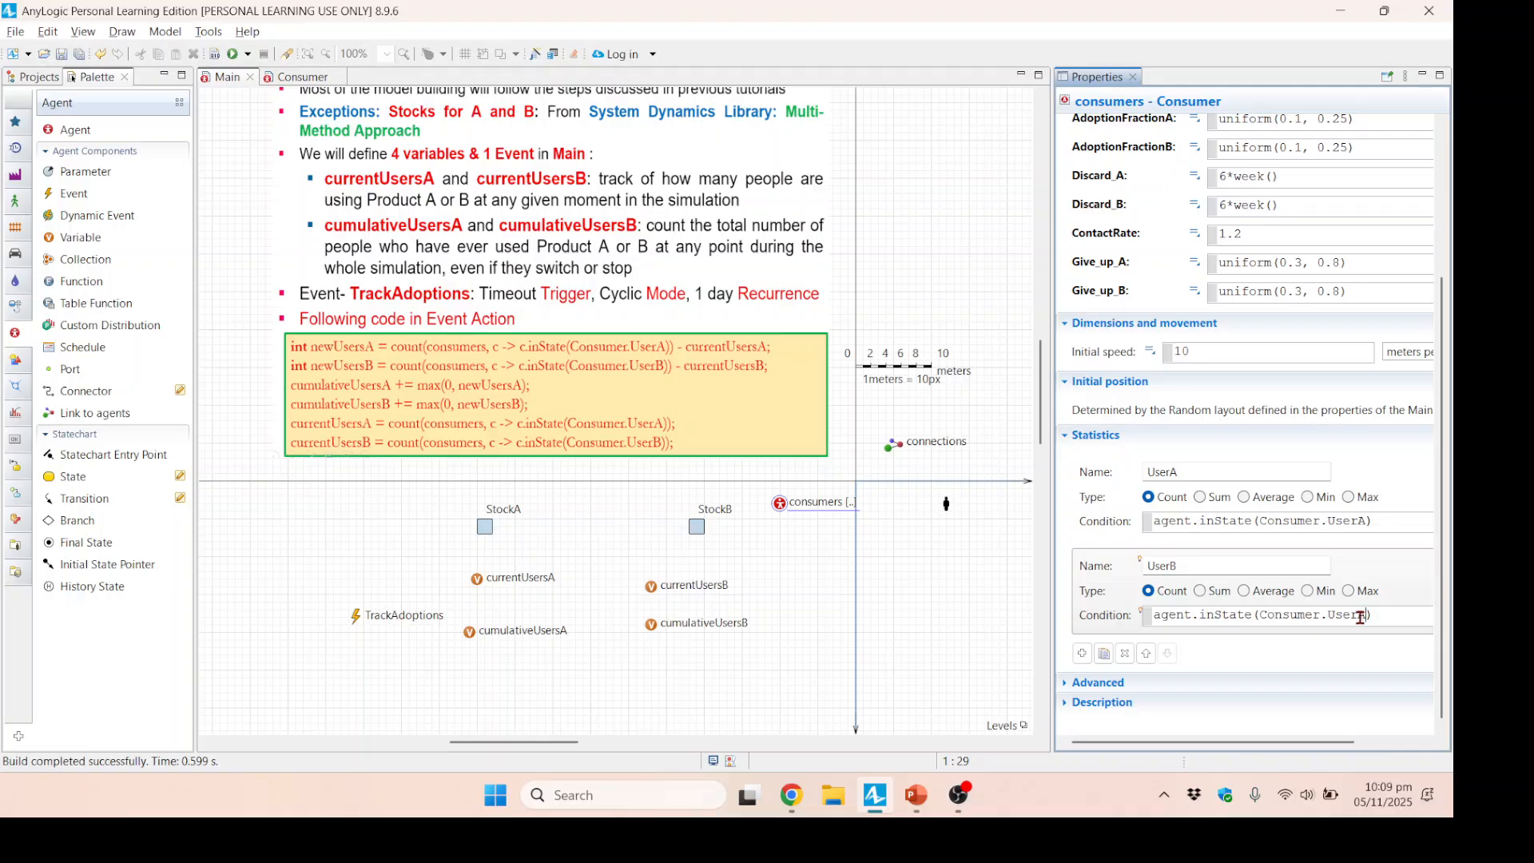
text(B)
click(781, 509)
click(780, 507)
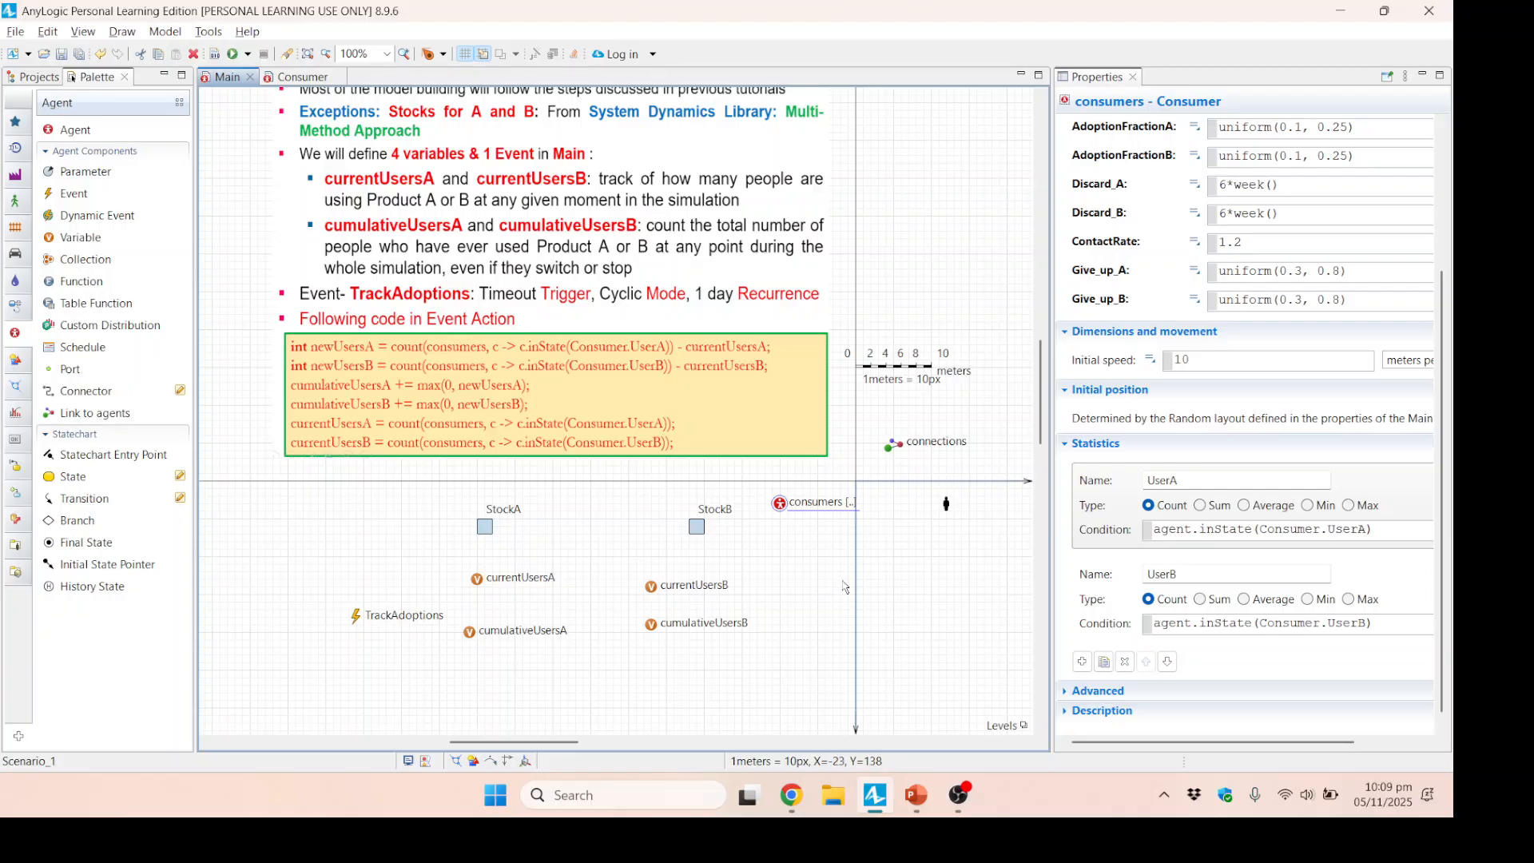
Add a Time Plot to Main beneath the TrackAdoptions event and the A variables, and enlarge it.
click(923, 514)
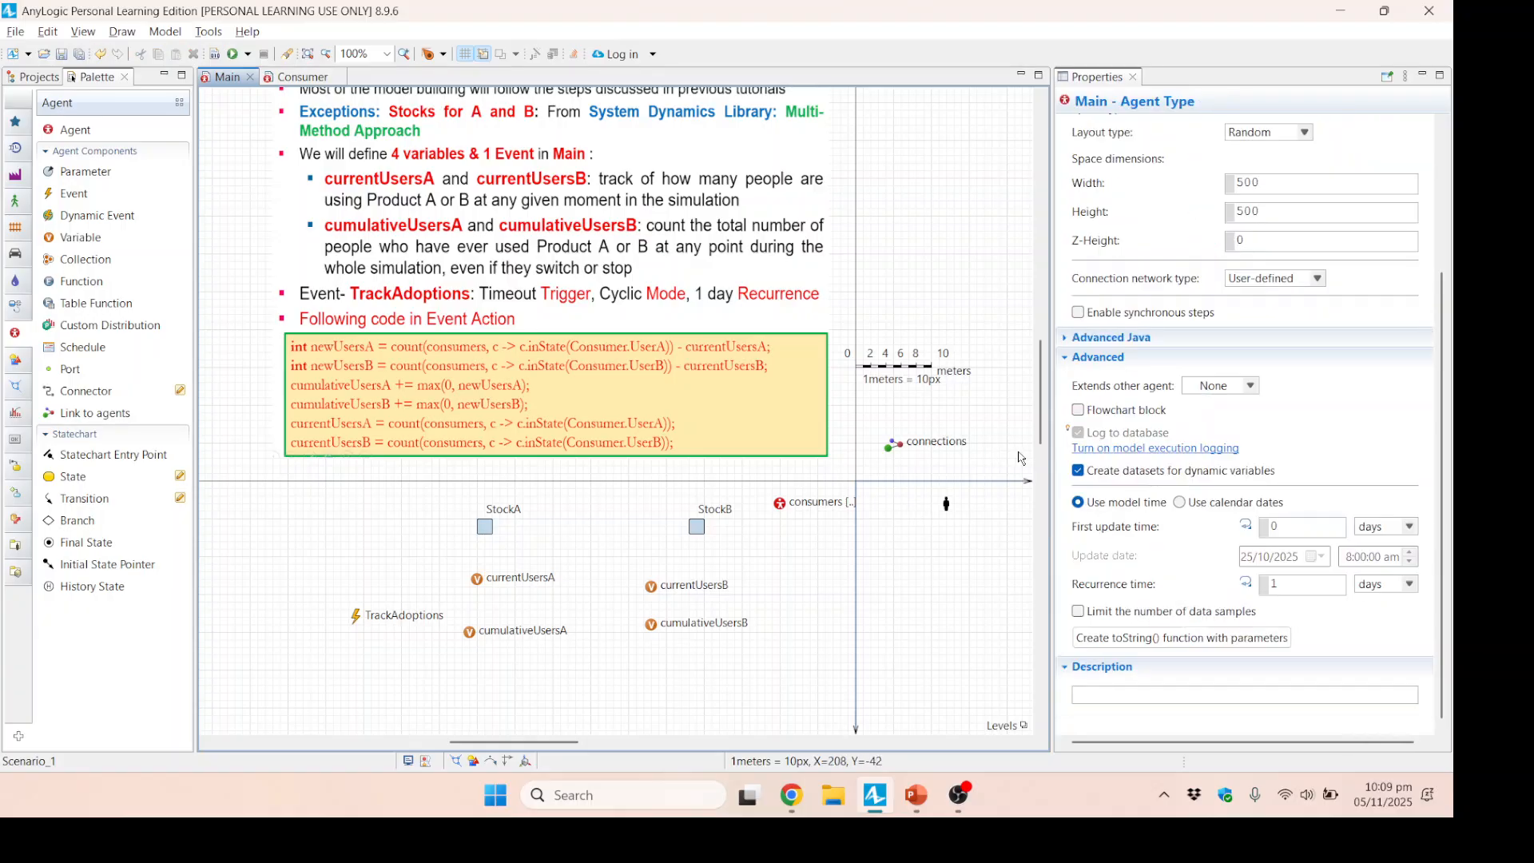
drag(1043, 447, 1042, 544)
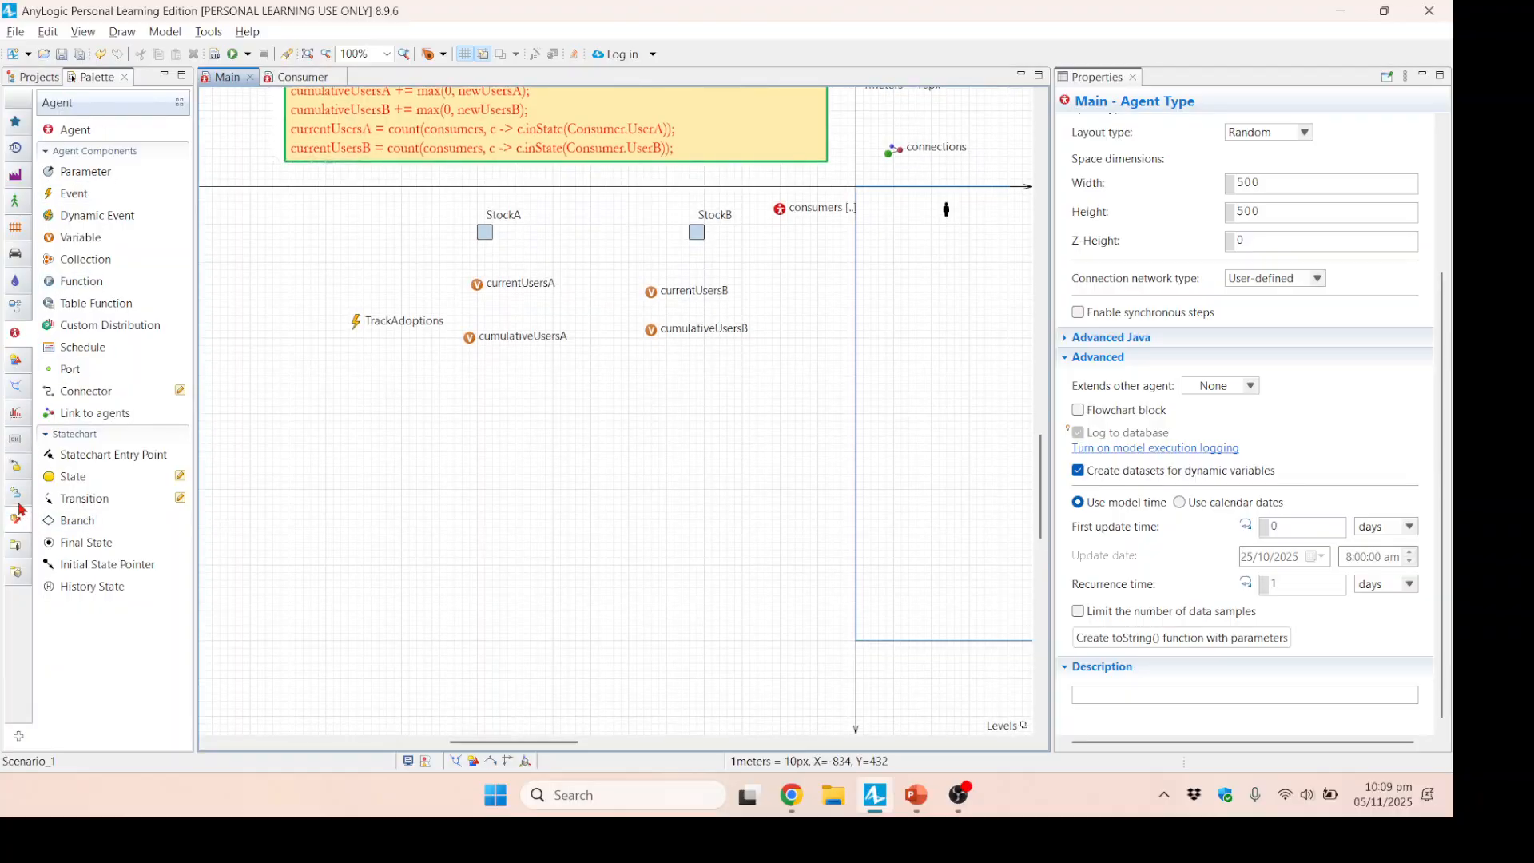
click(15, 415)
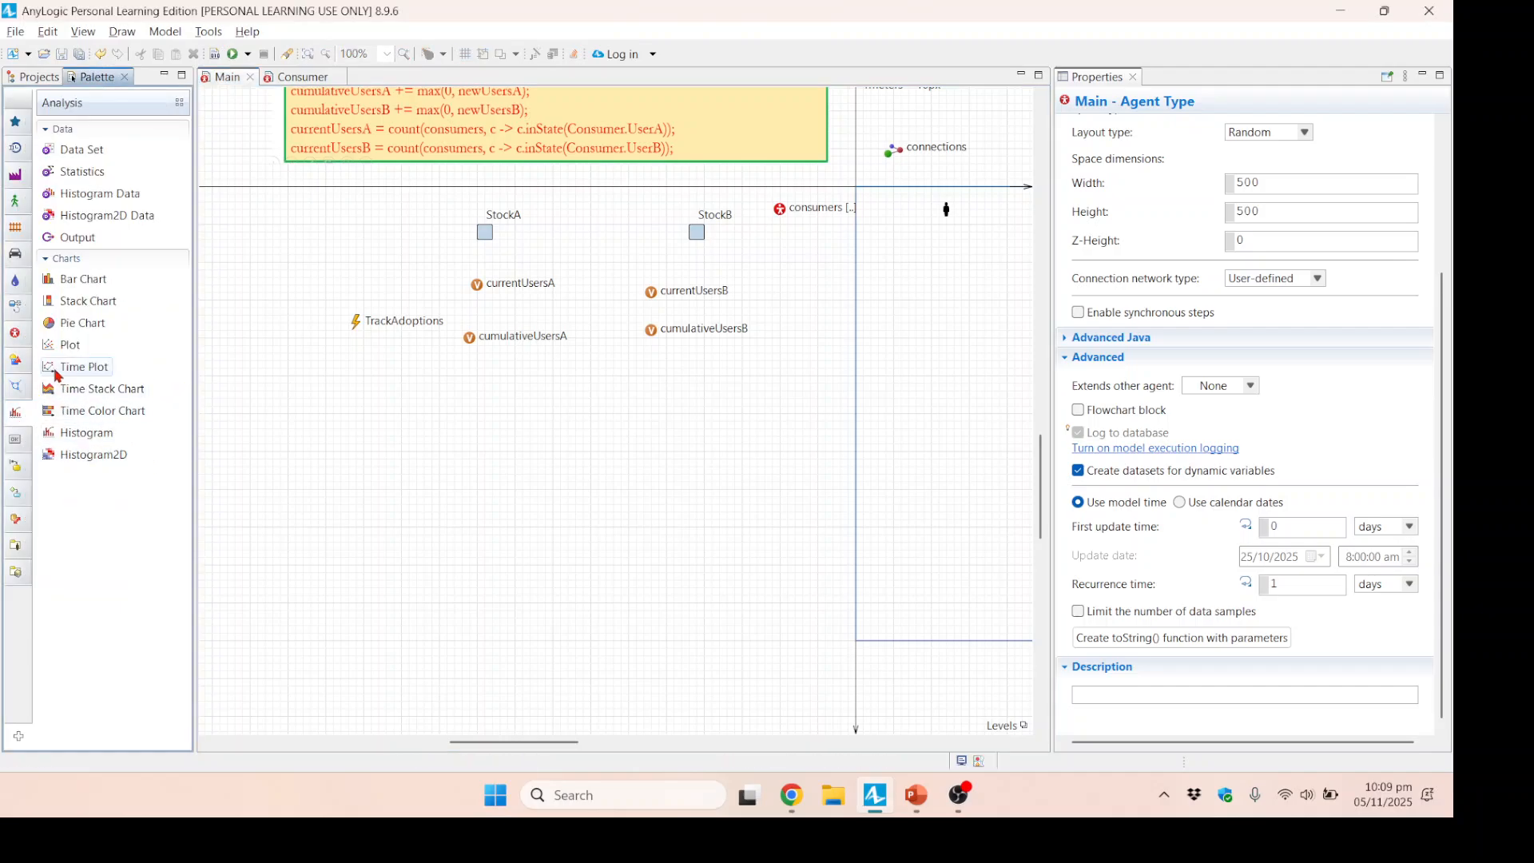
drag(57, 372, 358, 450)
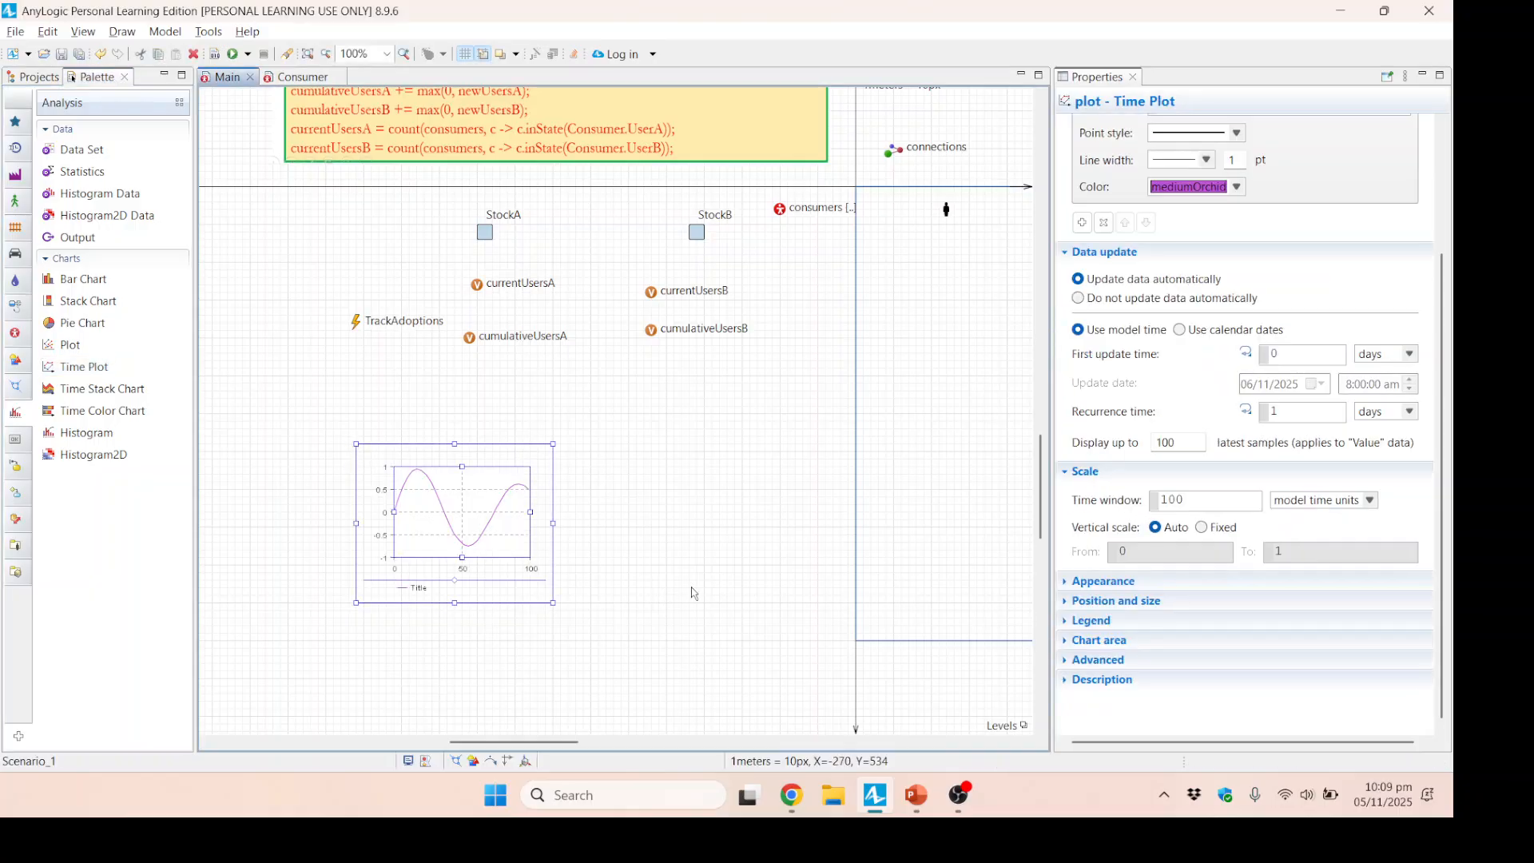
drag(554, 603, 646, 631)
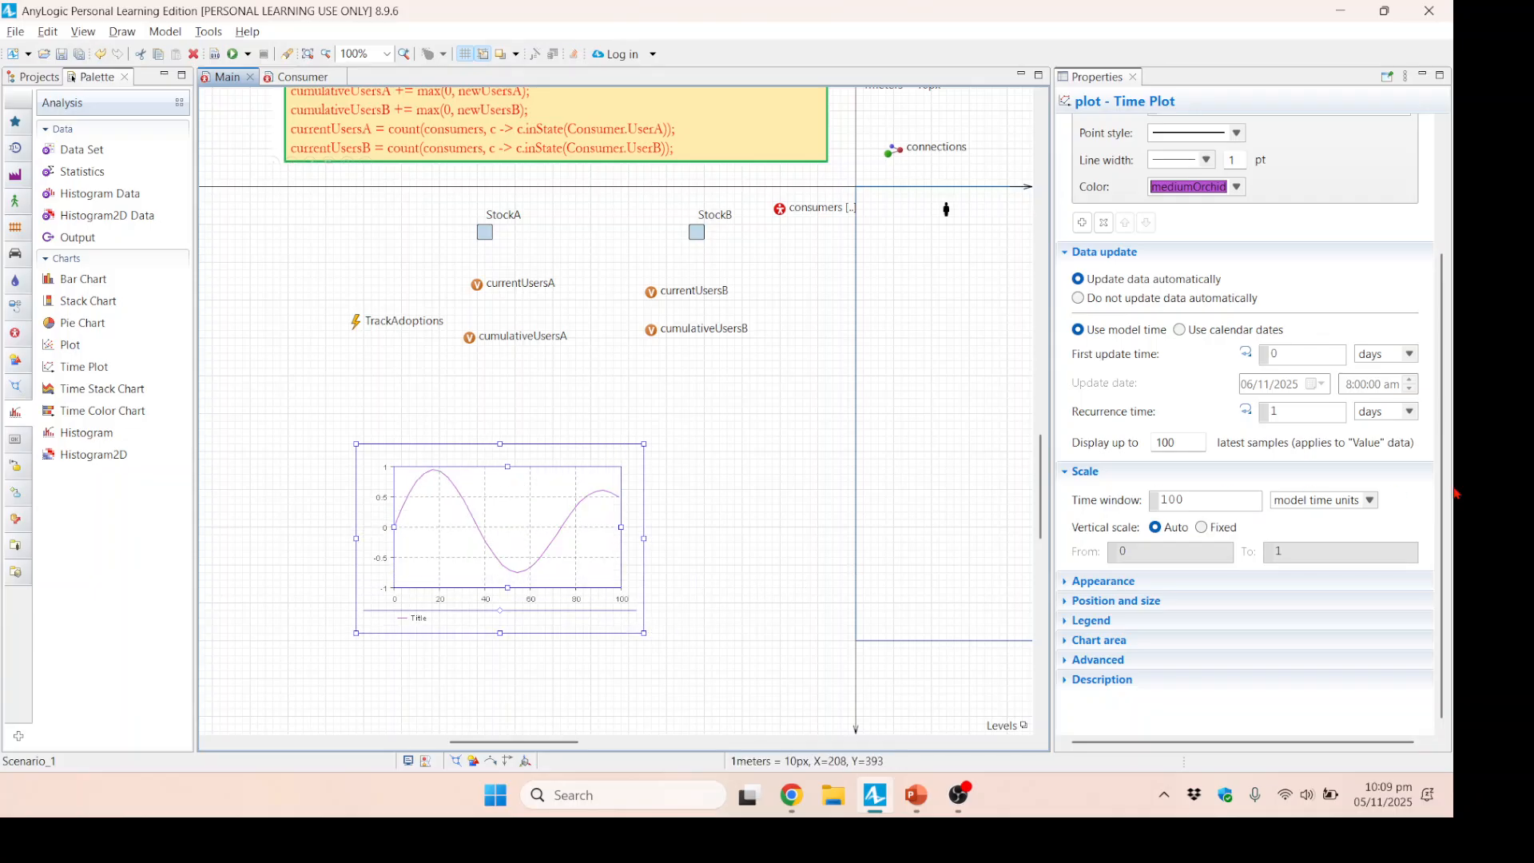
Title the time plot's data item UserA, set its value to consumers.NUserA(), and build the model.
drag(1443, 490, 1456, 374)
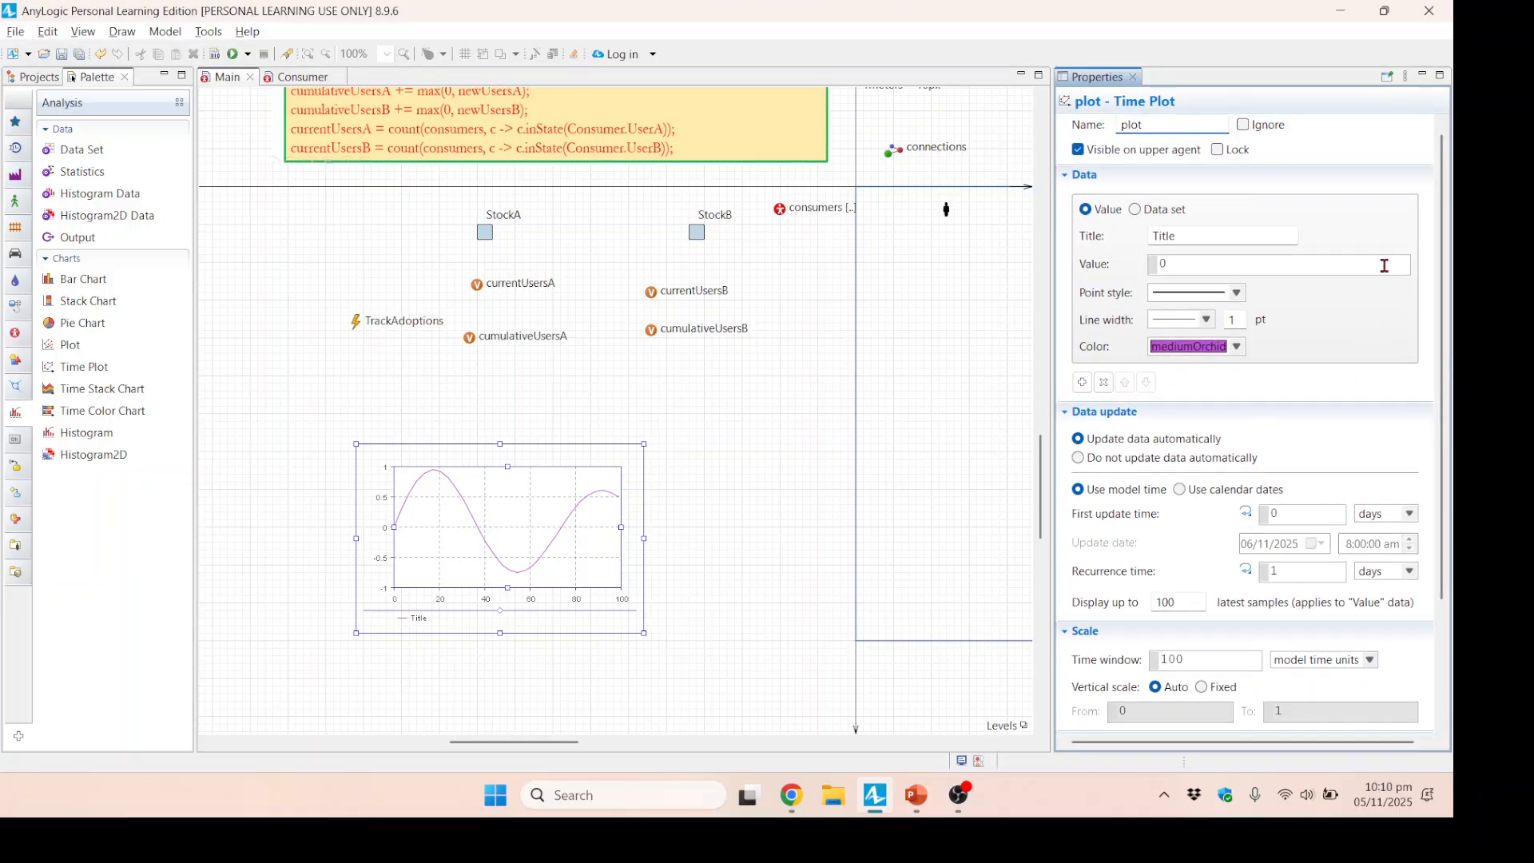
double_click(1196, 235)
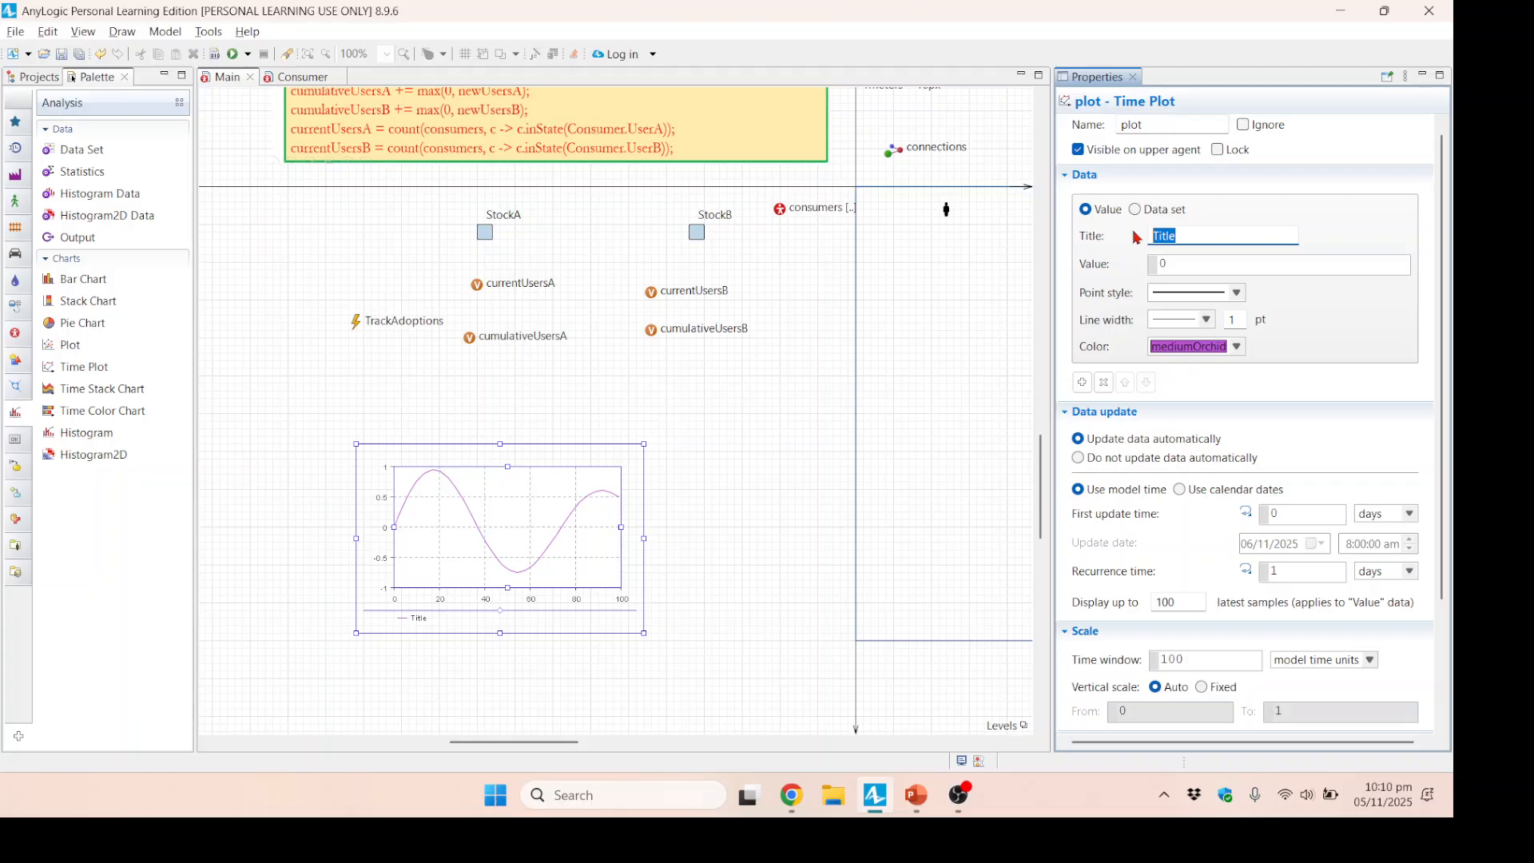
text(UserA)
double_click(1163, 263)
key(BackSpace)
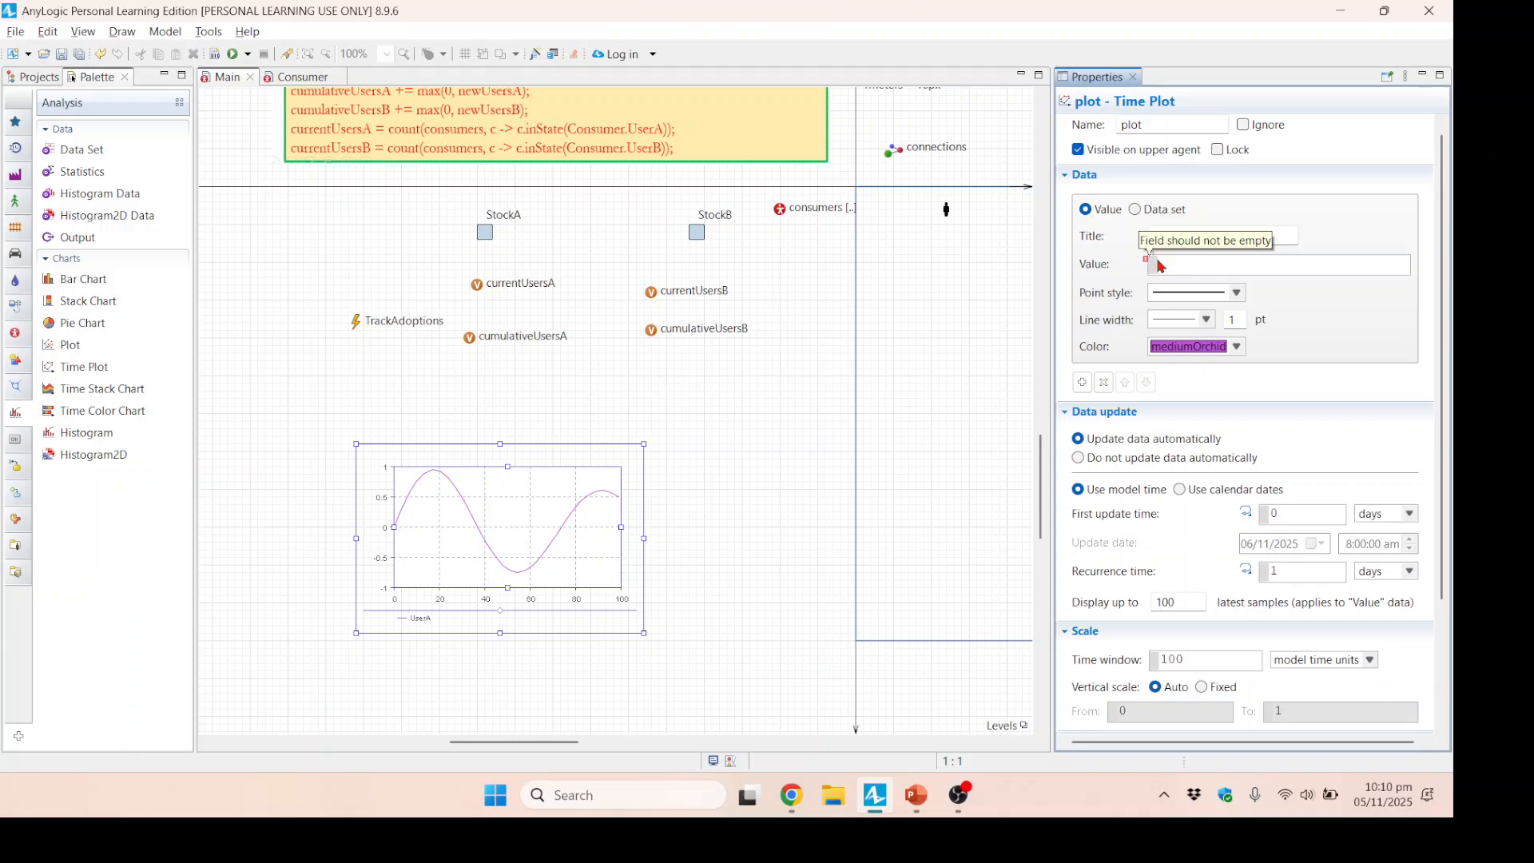
text(consumers)
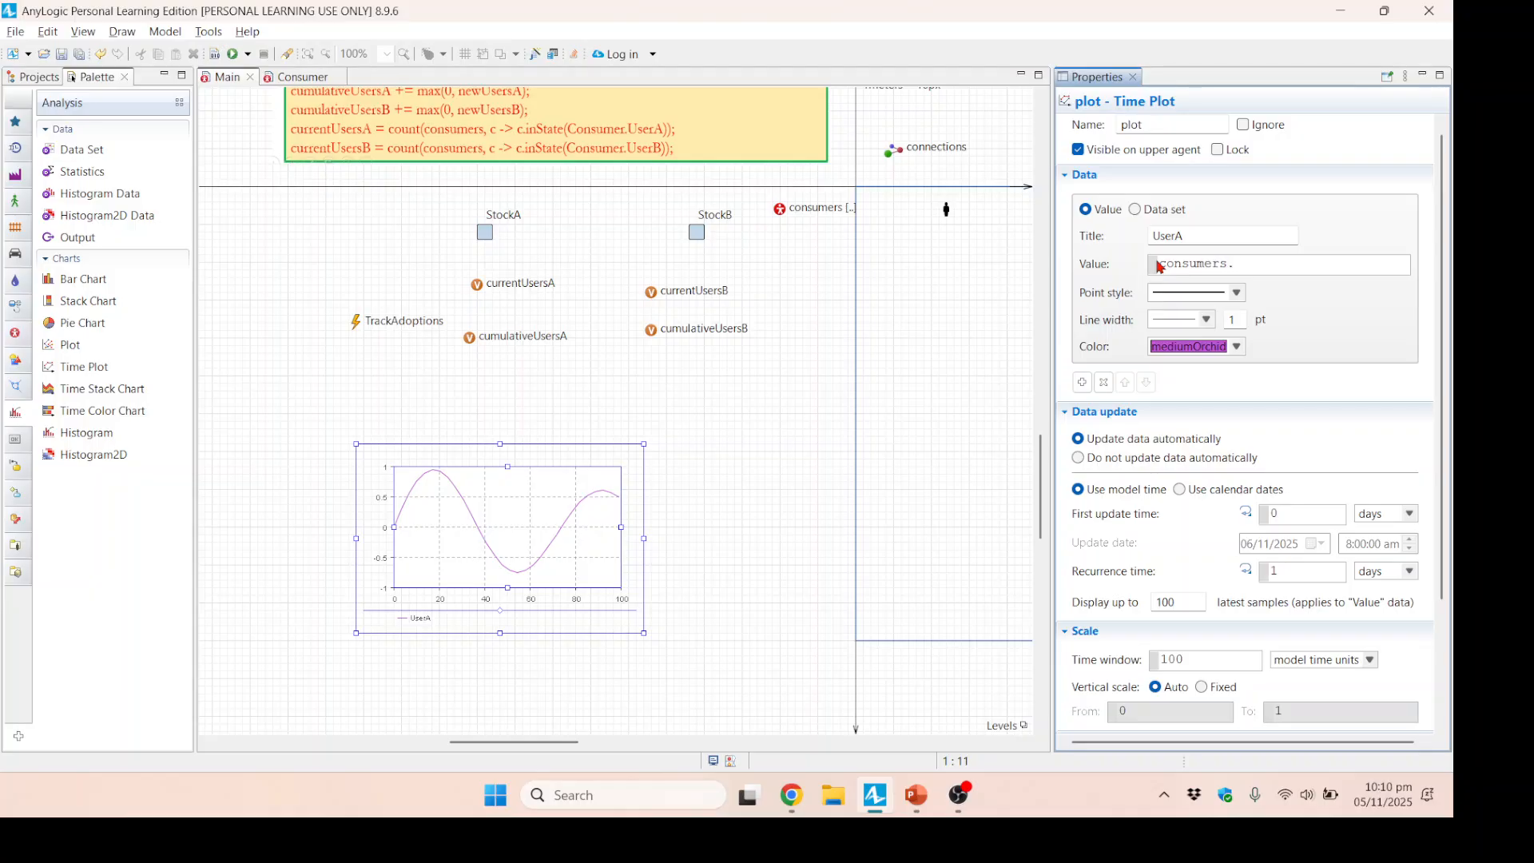
text(.NUs)
text(erA9)
key(ctrl+s)
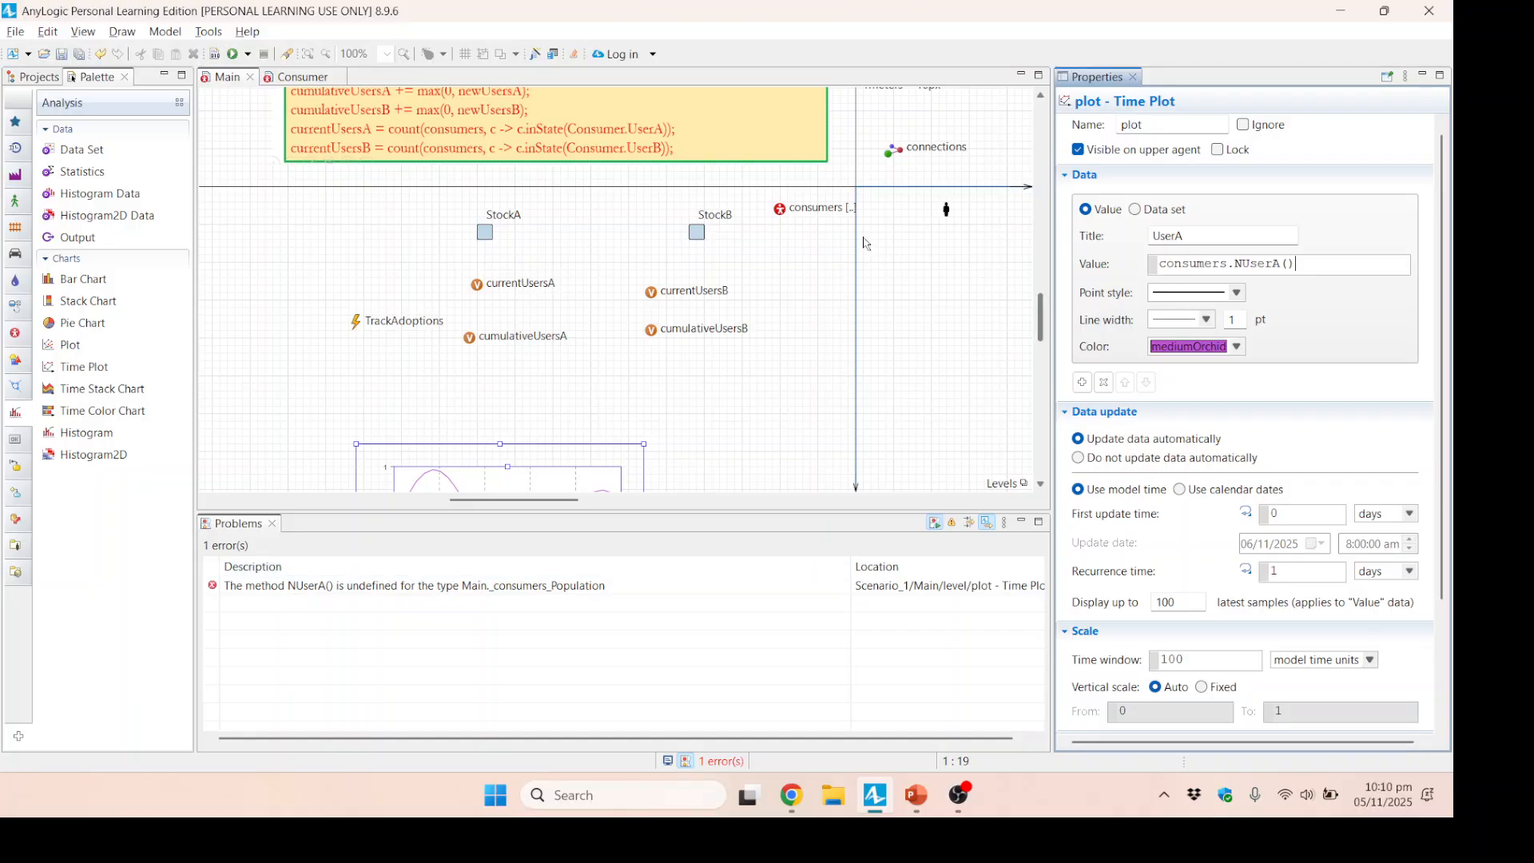
Compare the consumers population's statistic names with the time plot's value and locate the source of the NUserA() error.
click(782, 212)
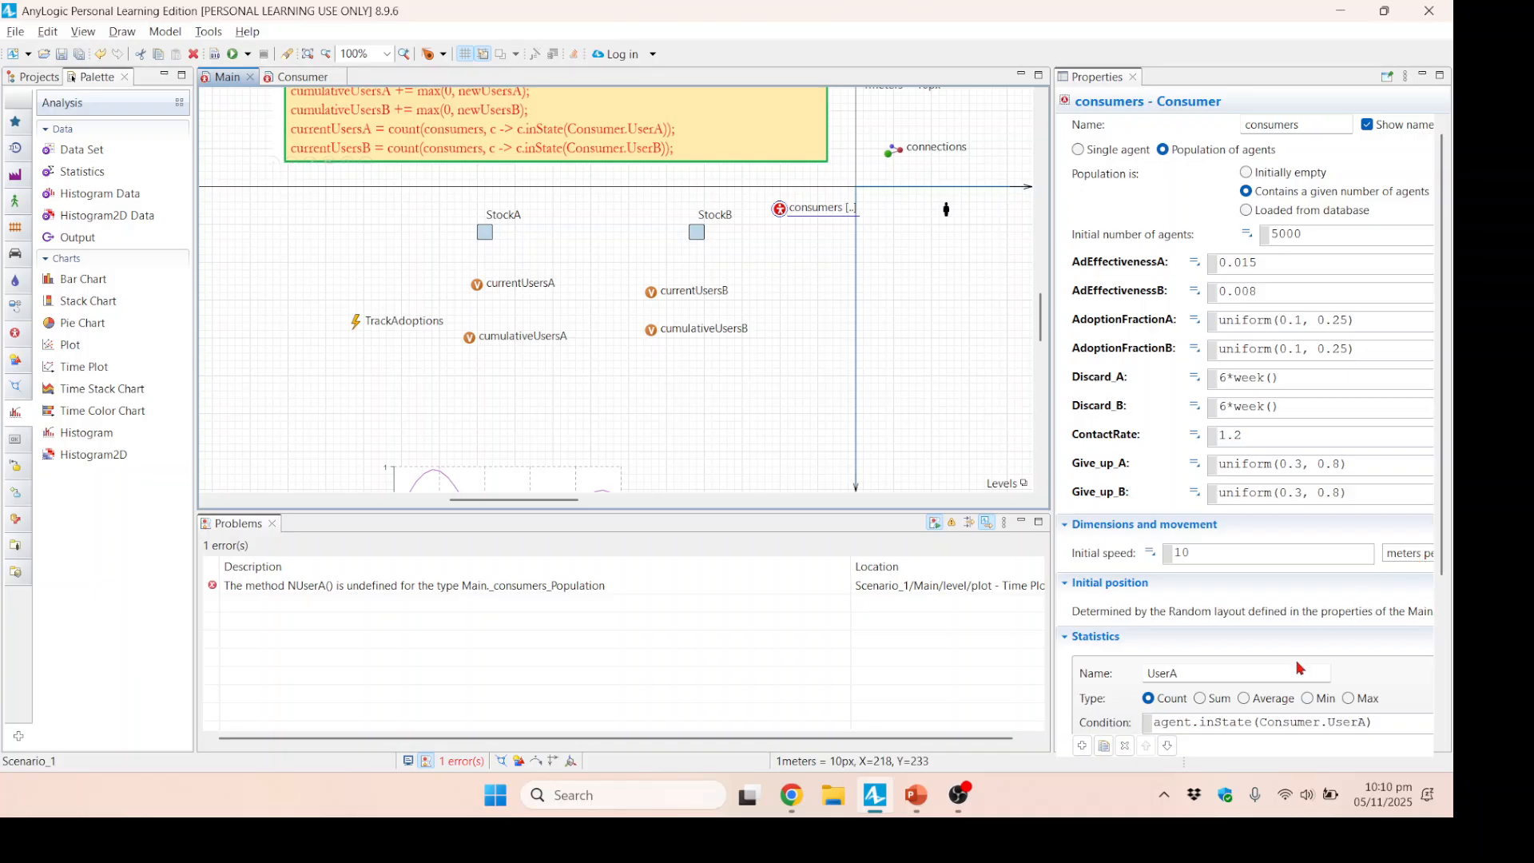
drag(1444, 508, 1456, 616)
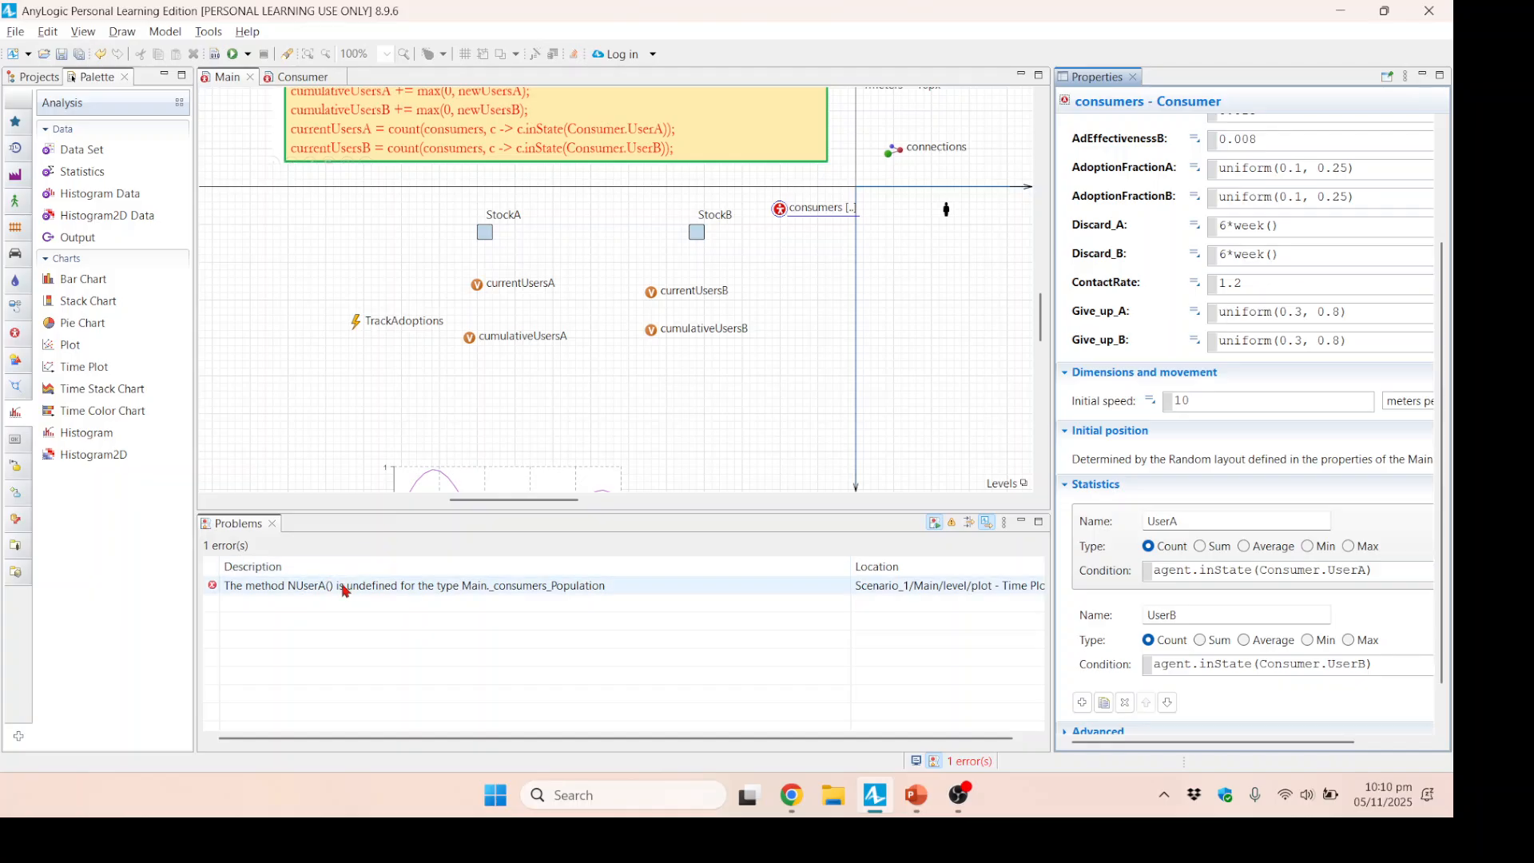
click(423, 483)
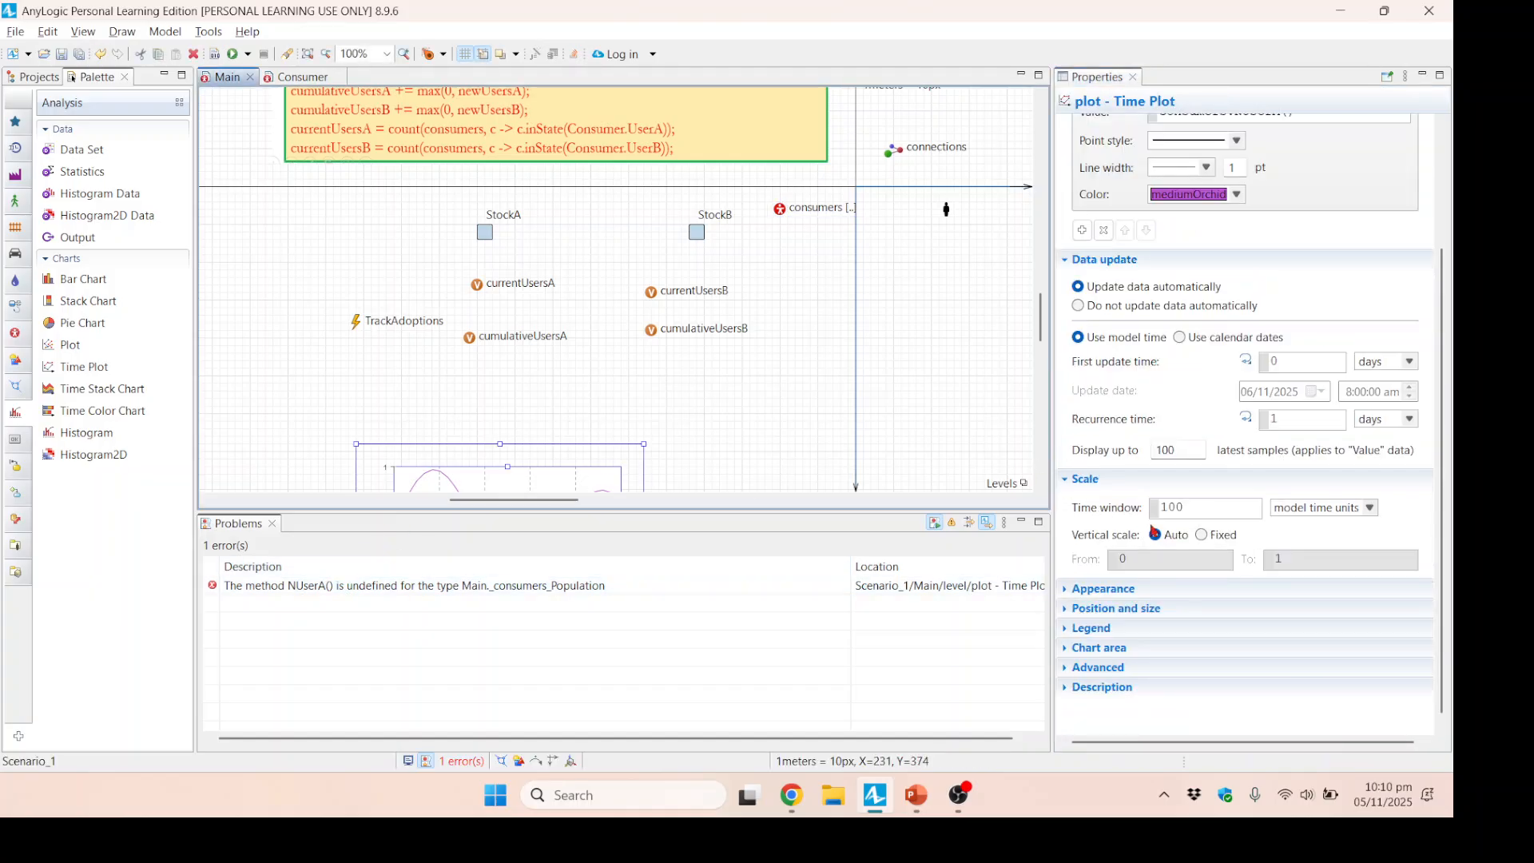
drag(1441, 399, 1436, 342)
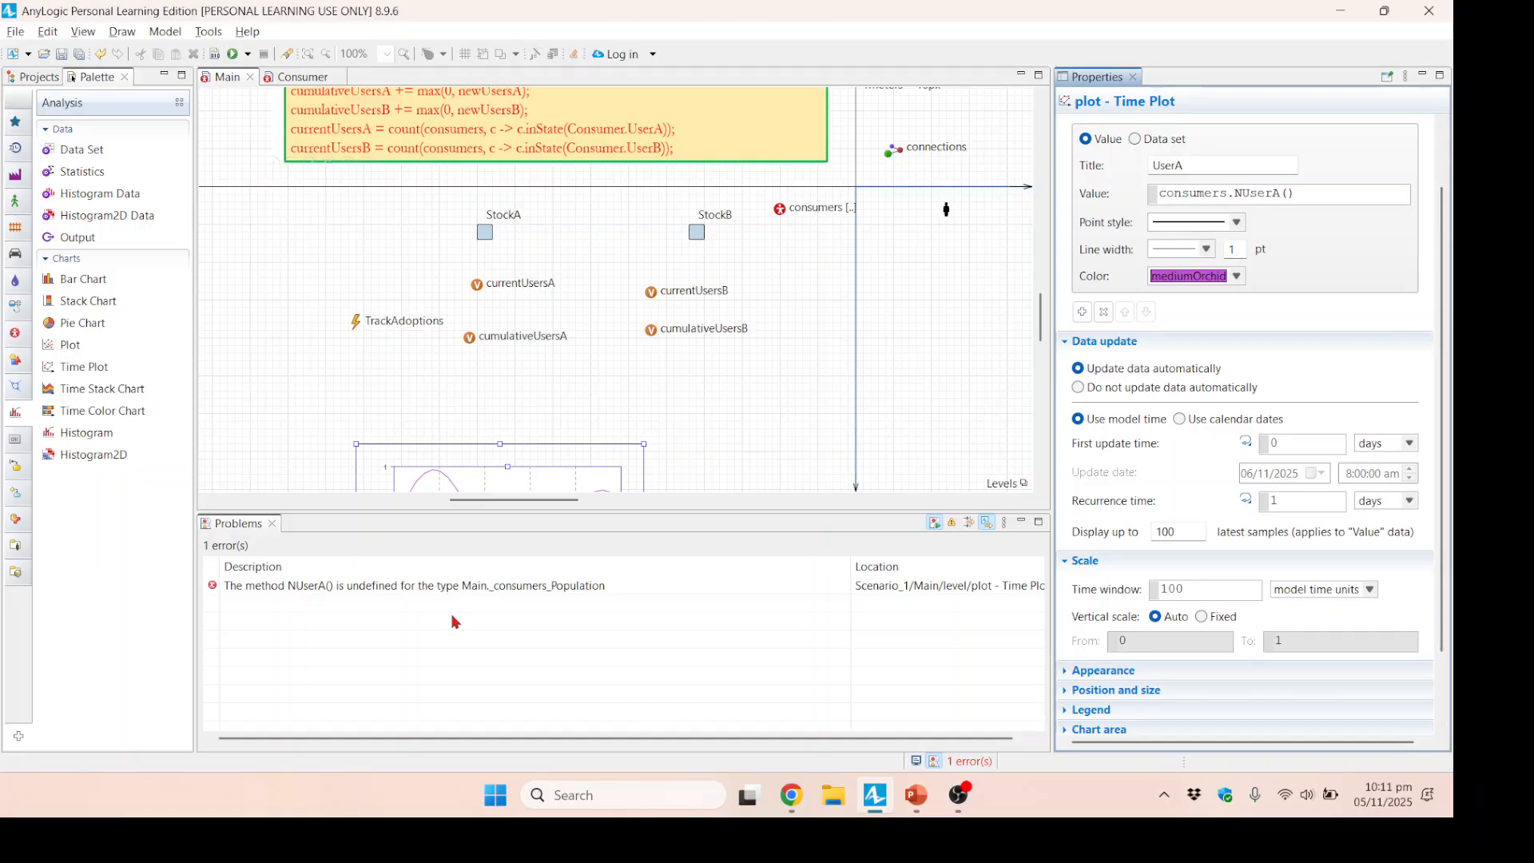
click(685, 584)
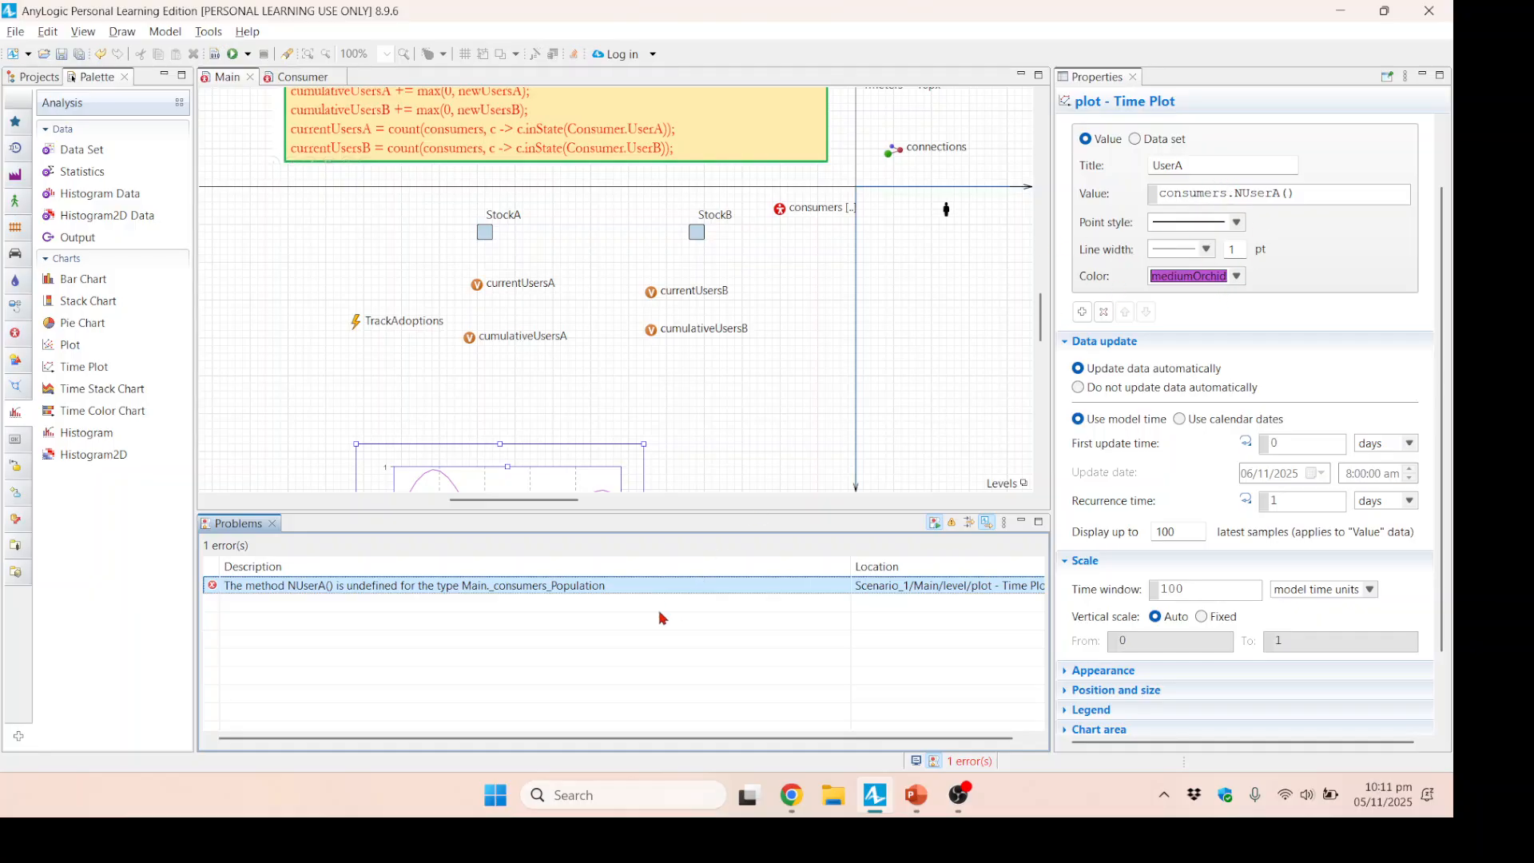
double_click(650, 586)
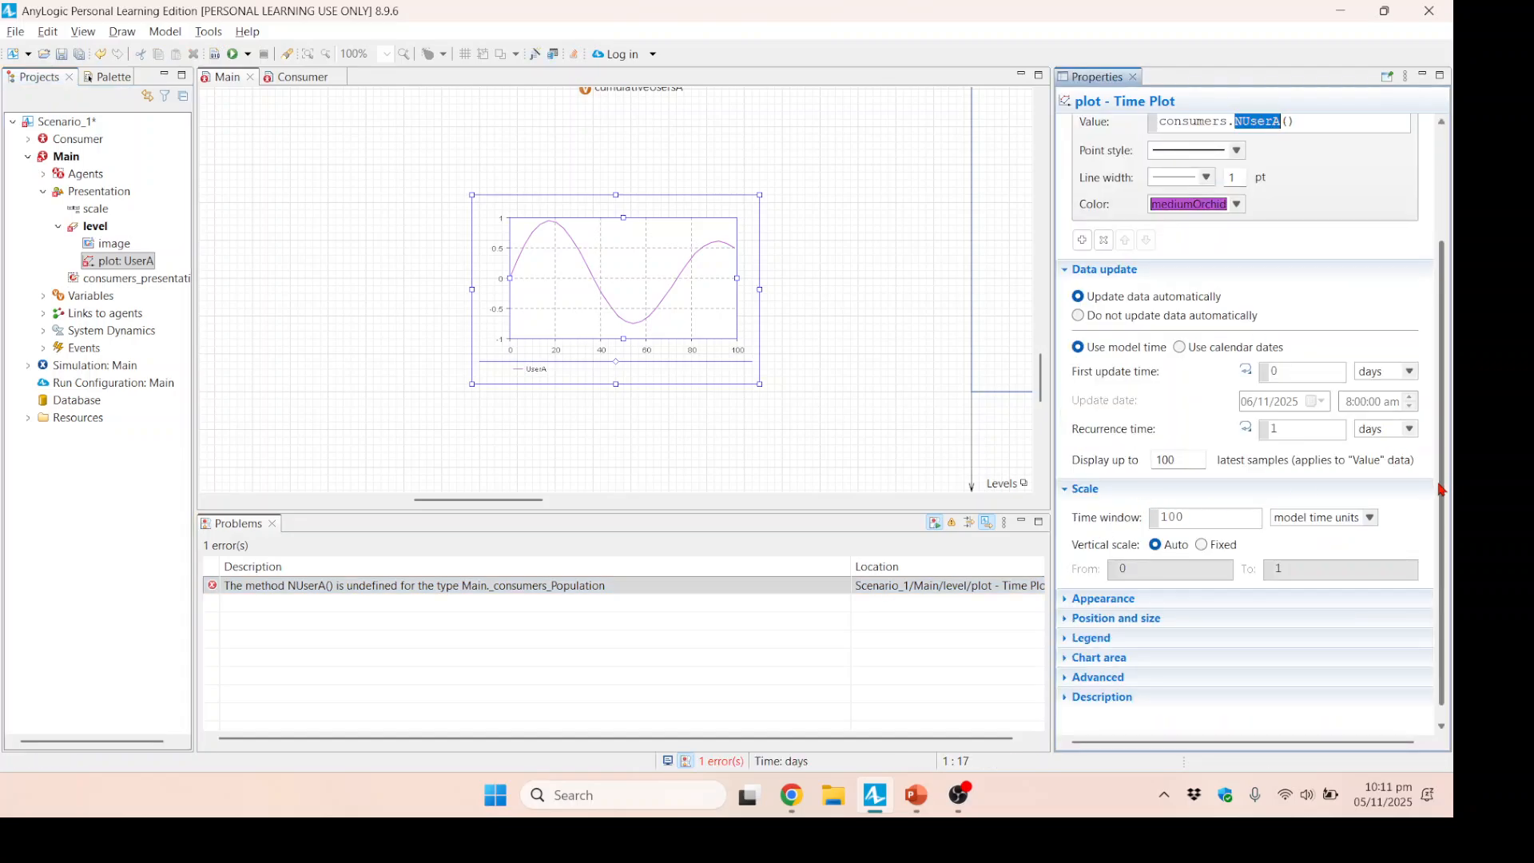
drag(1441, 490, 1439, 375)
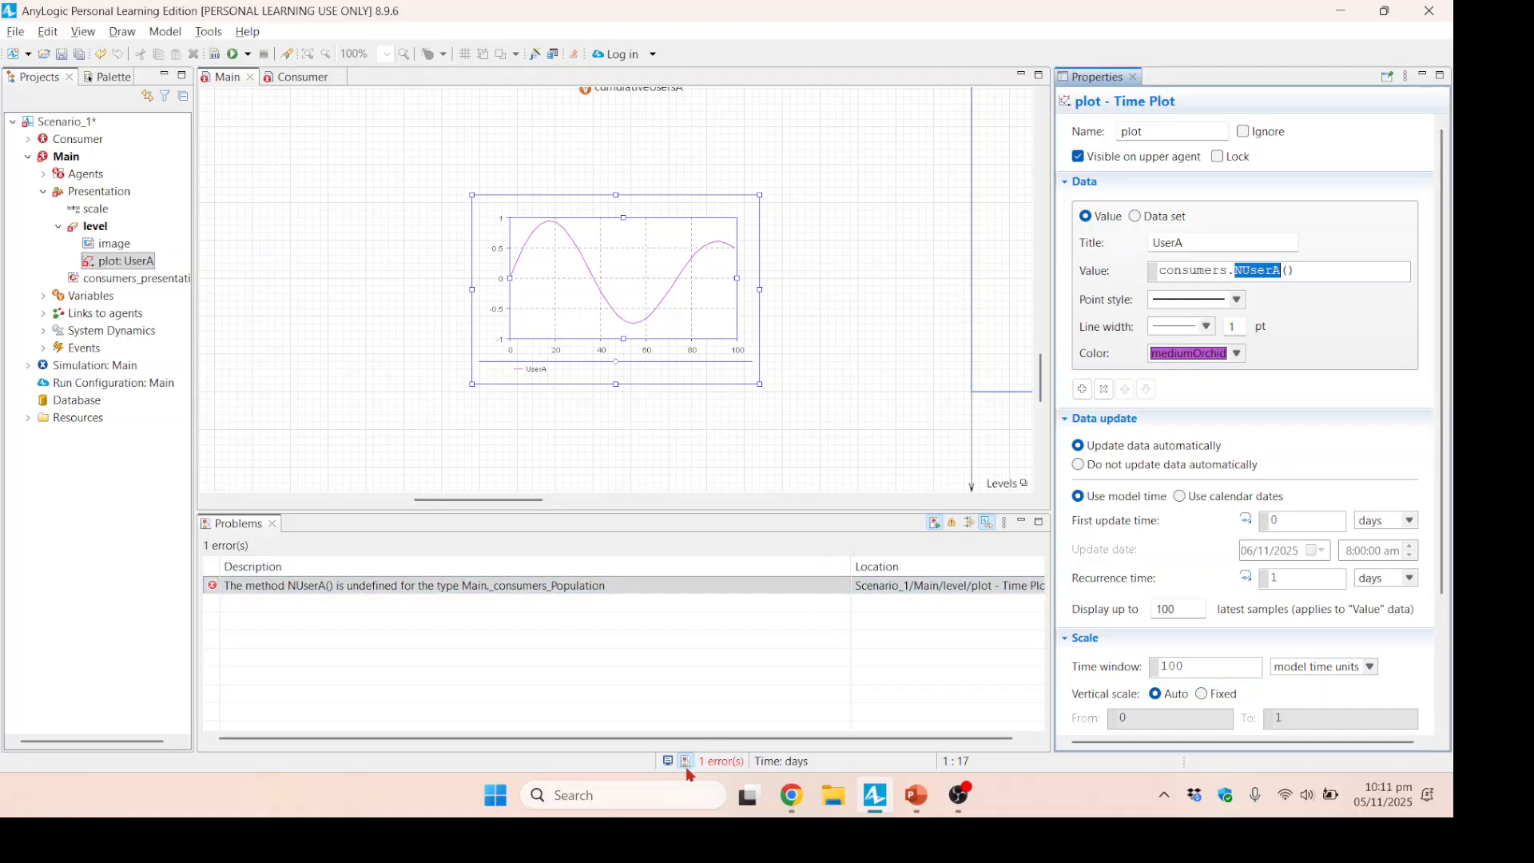
mouse_move(964, 795)
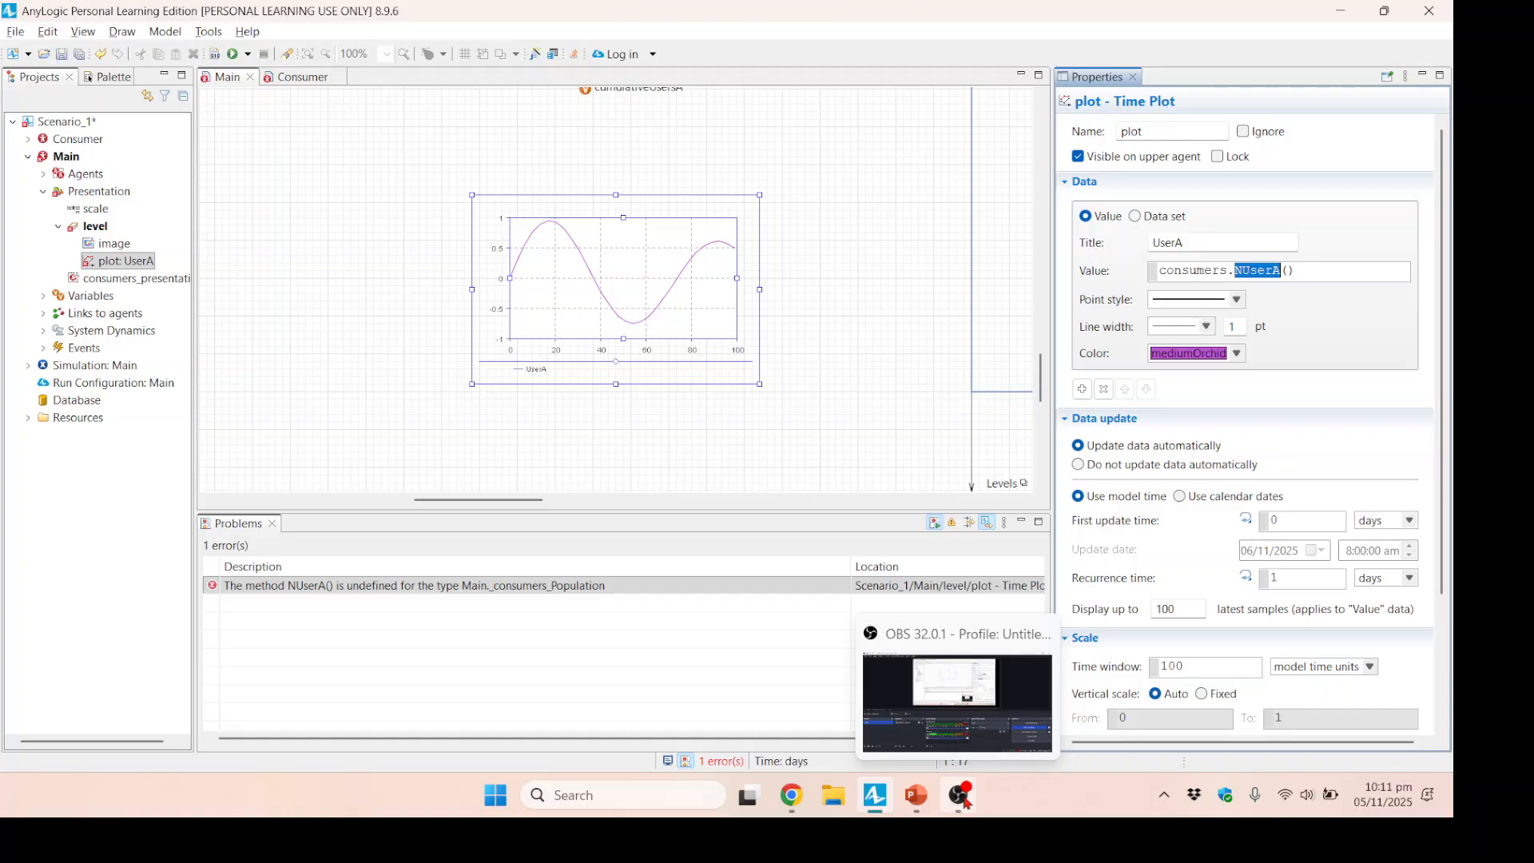
click(965, 796)
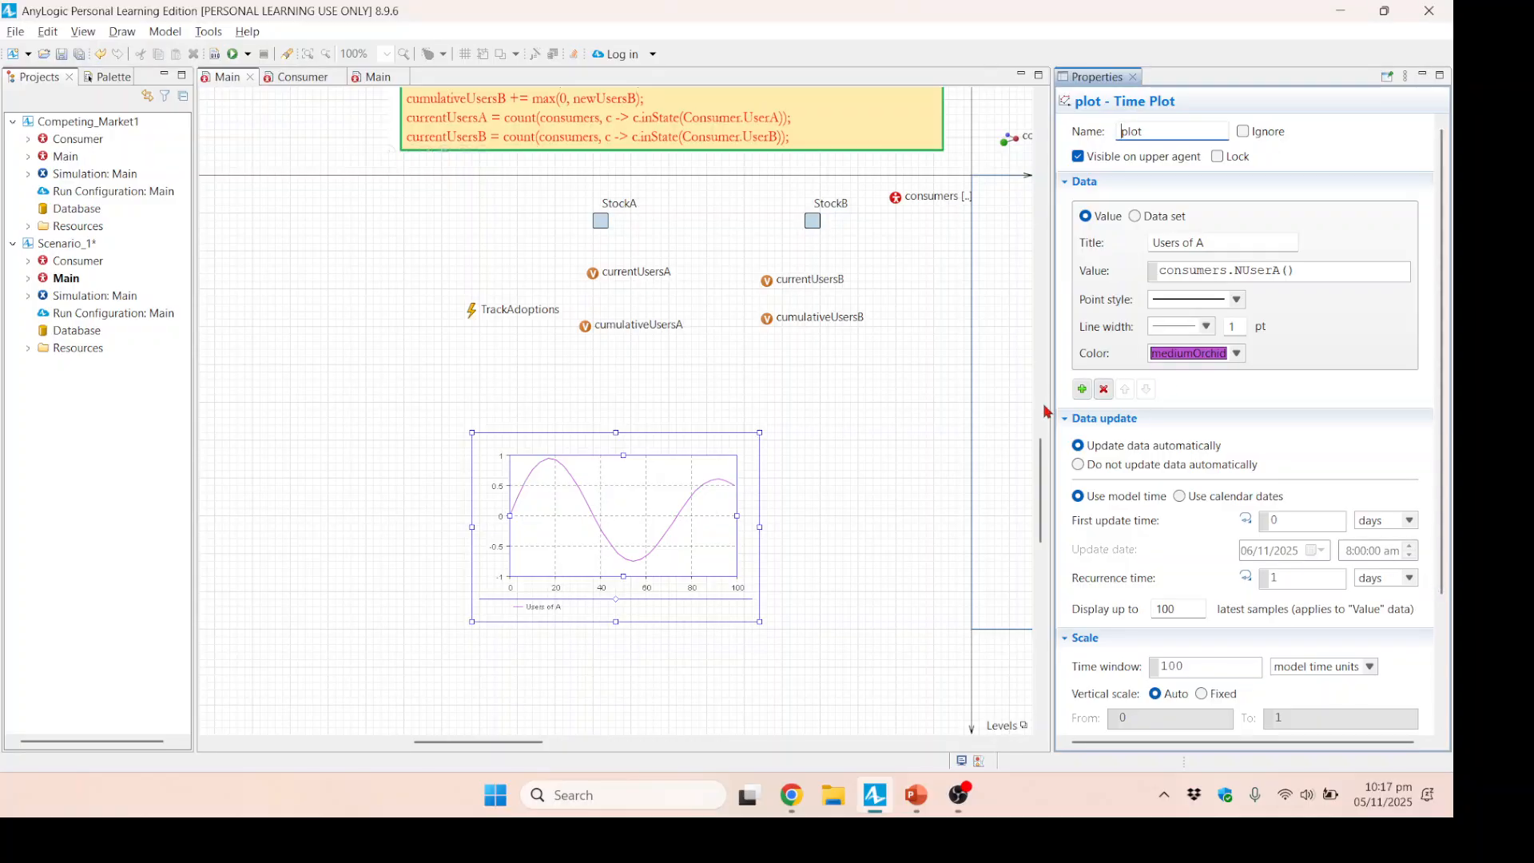
Build the model and rename the consumers population's two Count statistics to NUserA and NUserB.
key(F7)
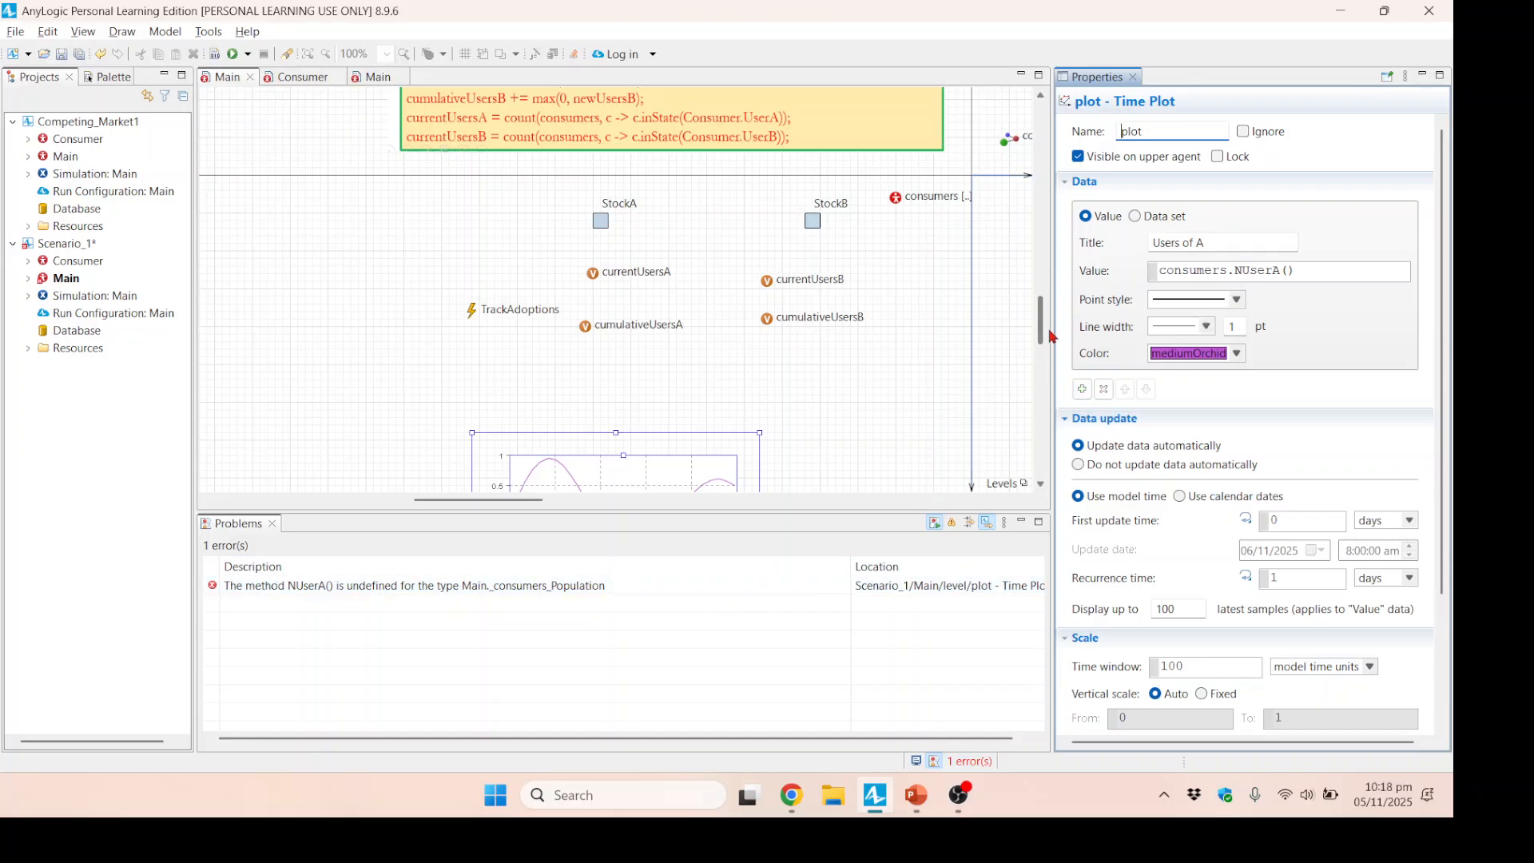
click(899, 201)
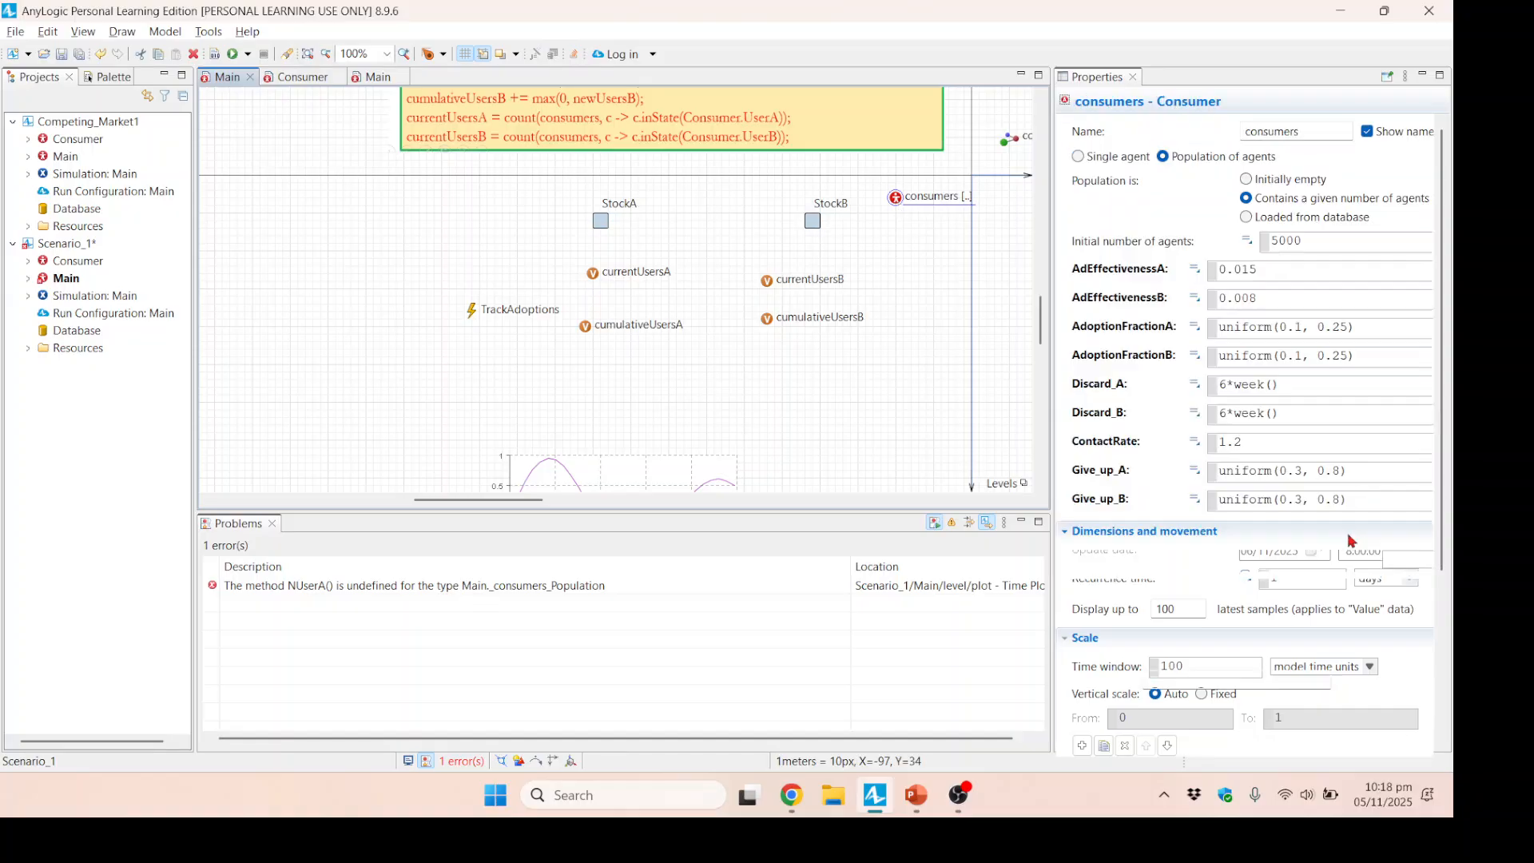
scroll(1177, 700, down, 5)
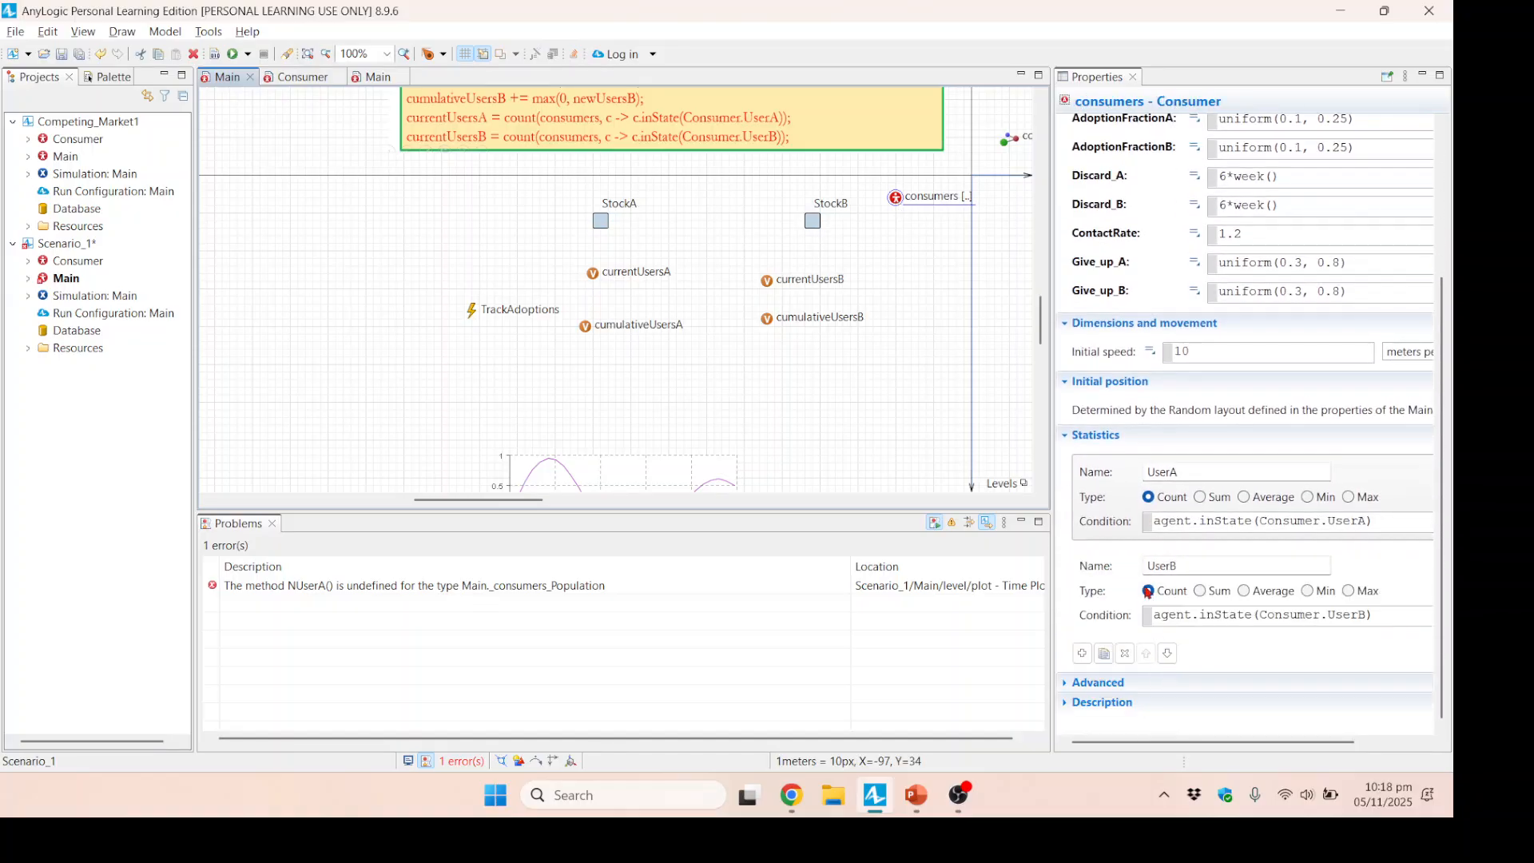
click(1148, 473)
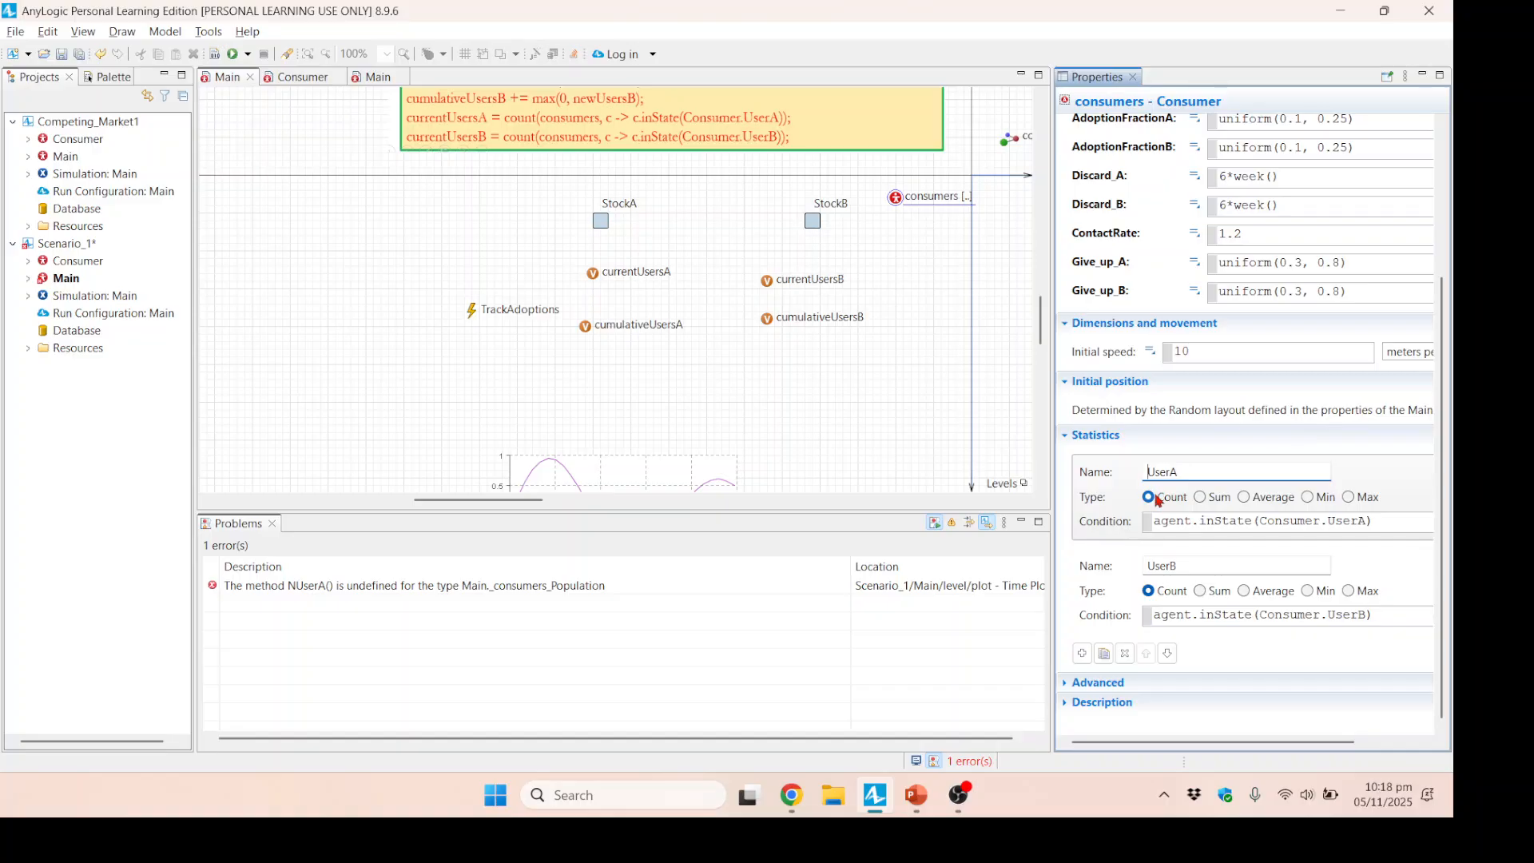
text(N)
click(1148, 566)
text(N)
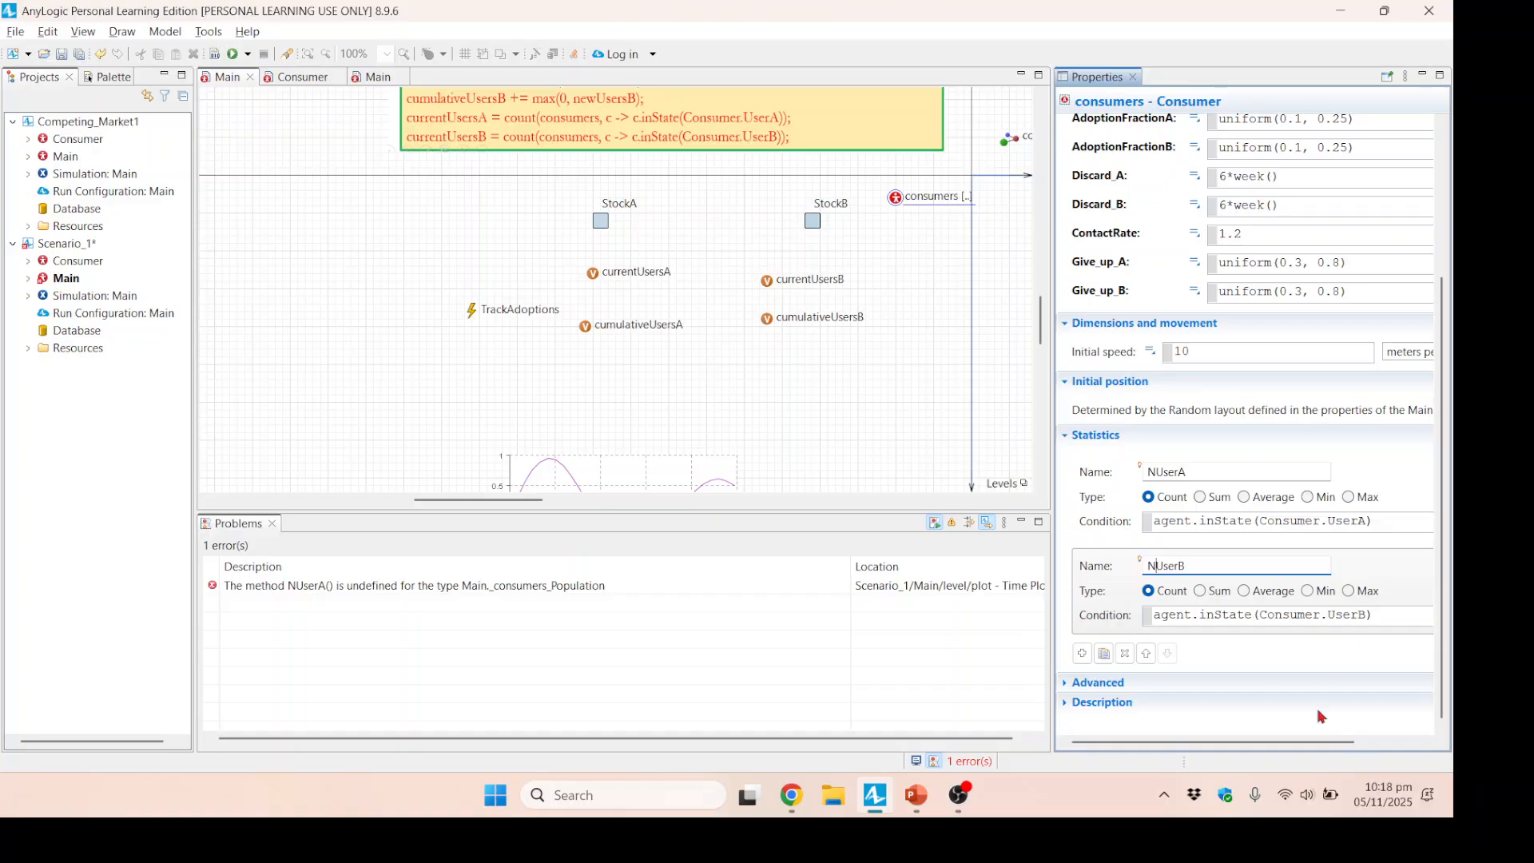
click(859, 438)
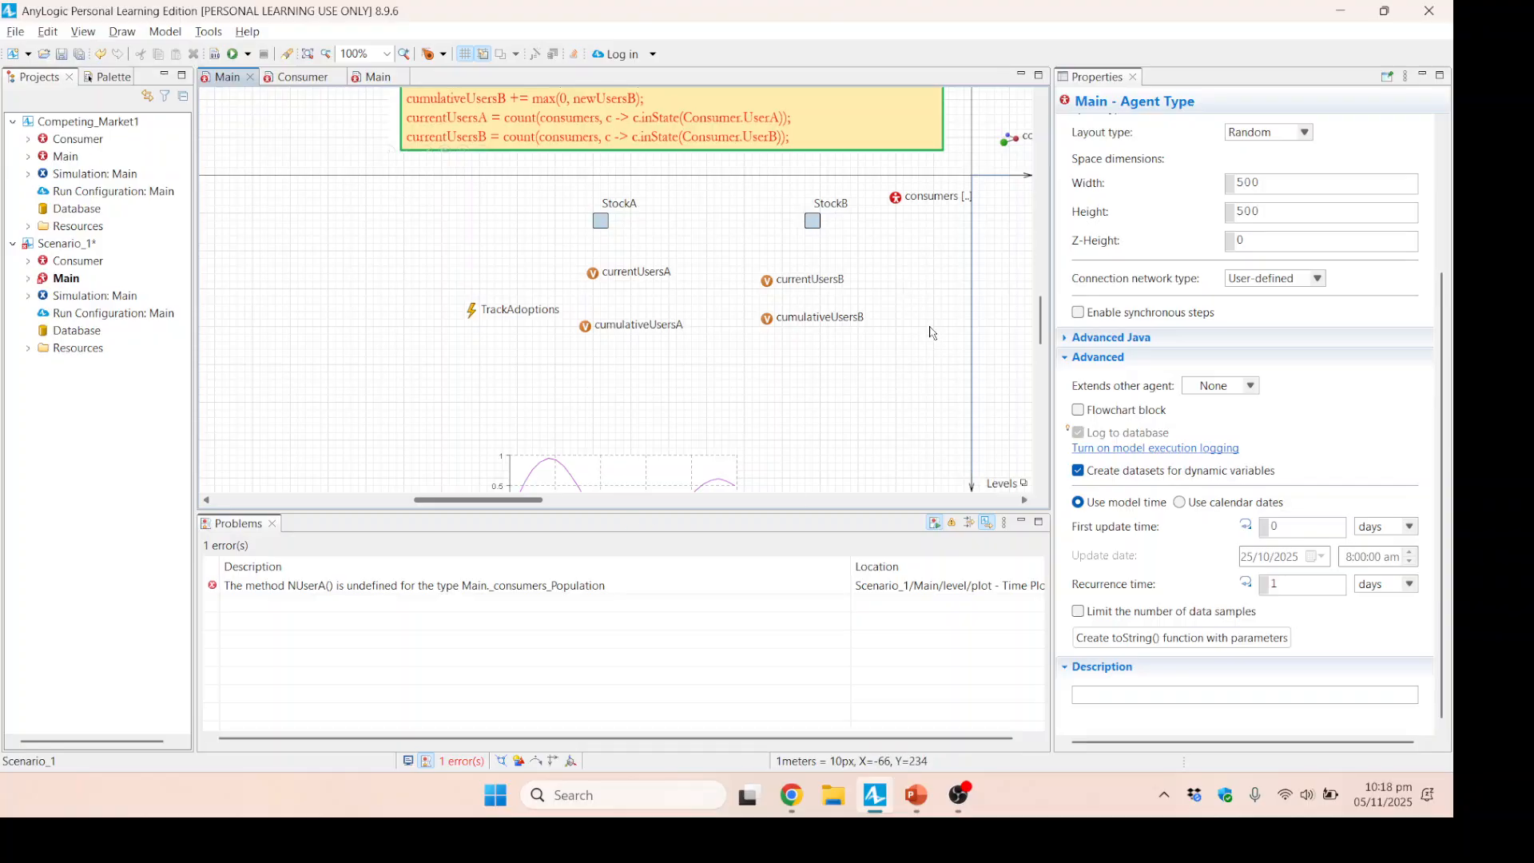
click(898, 203)
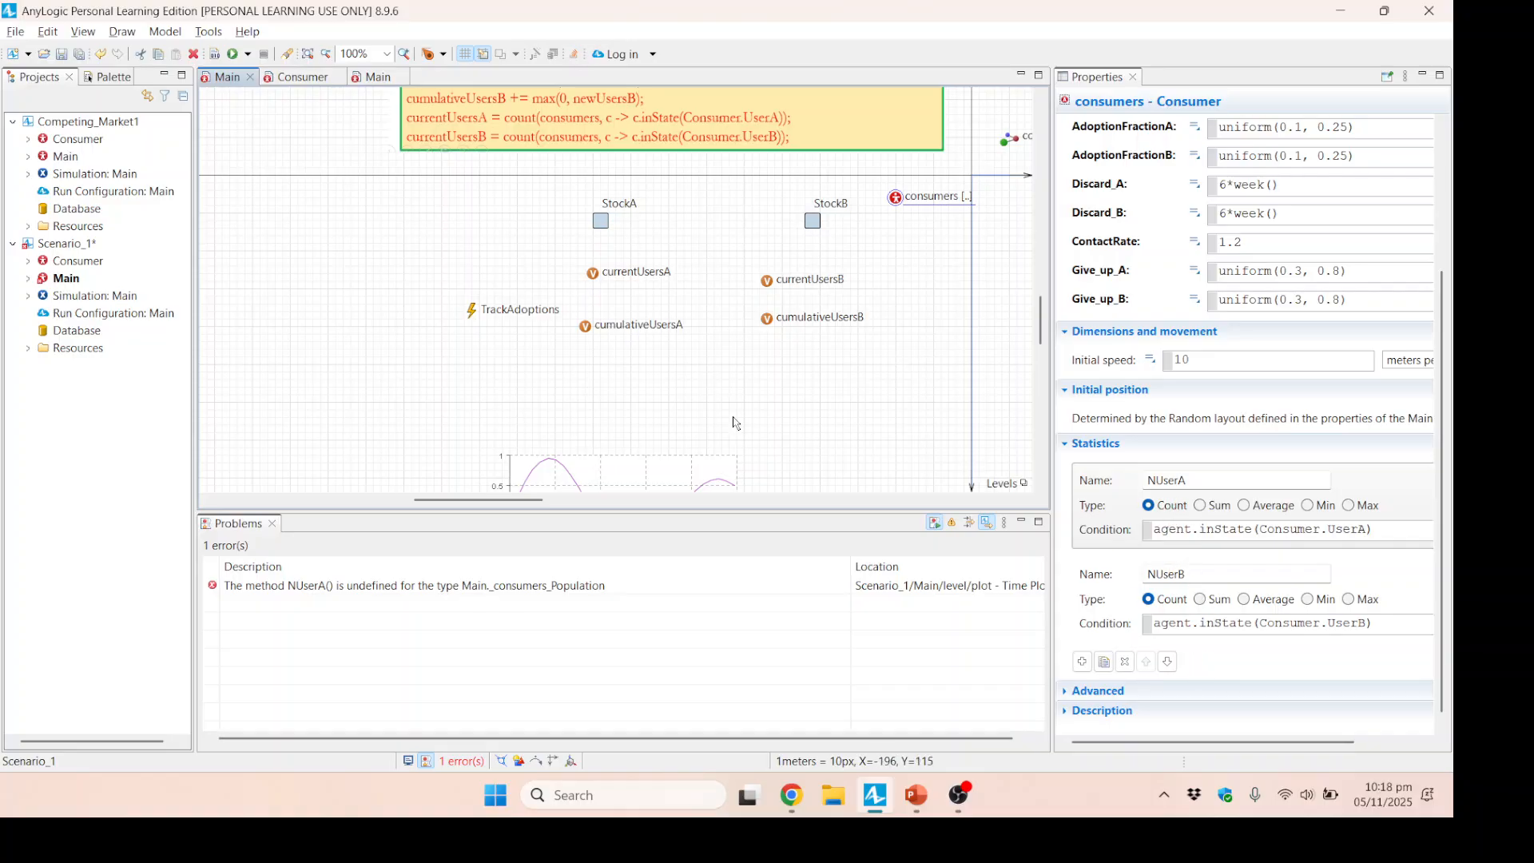
Rebuild the model and add a second data item titled Users of B to the time plot.
click(629, 462)
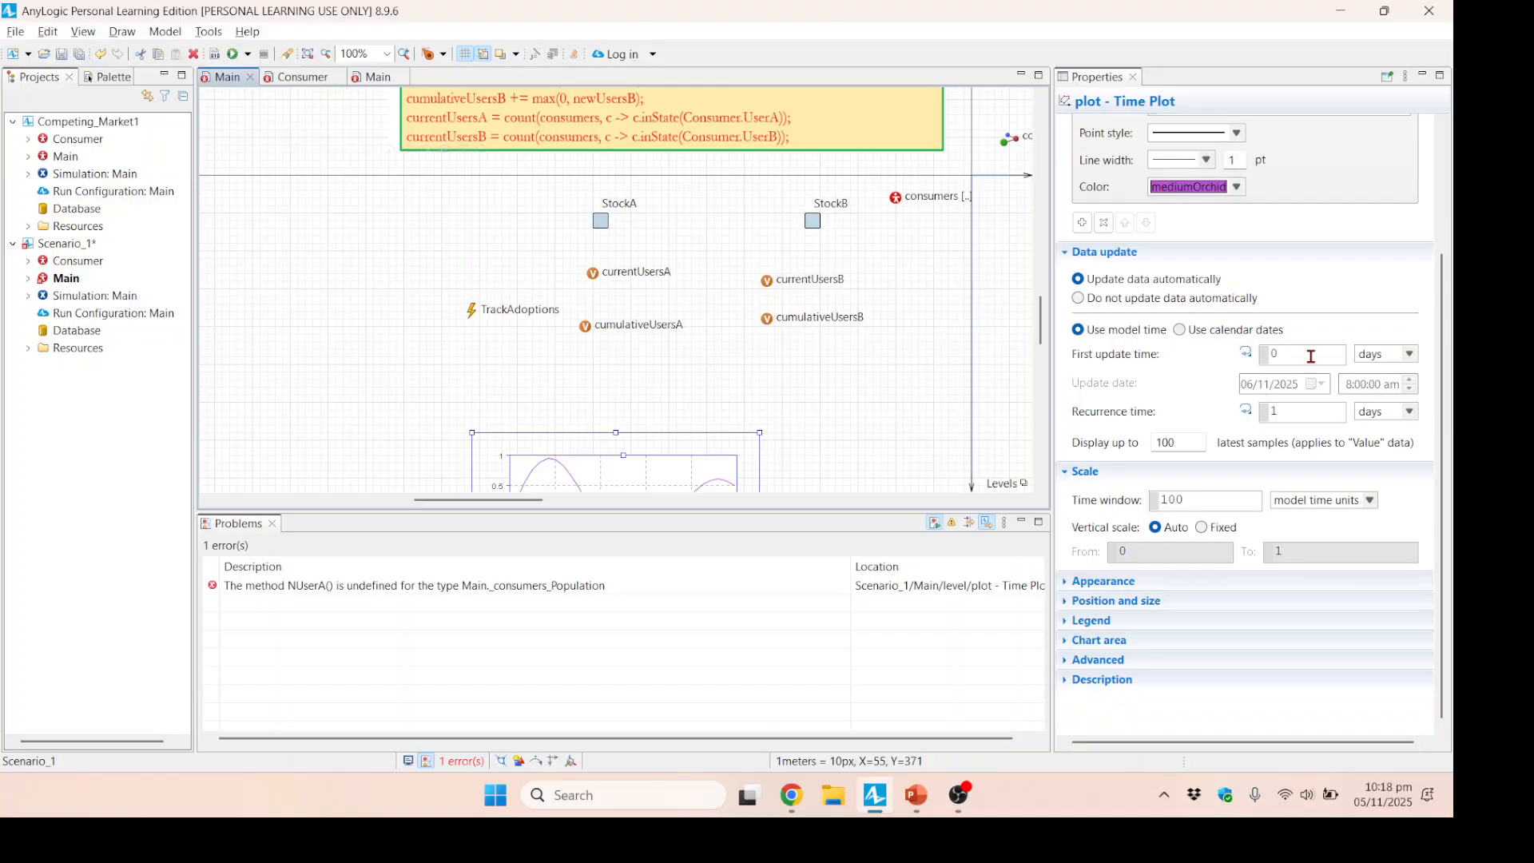
scroll(1266, 270, up, 3)
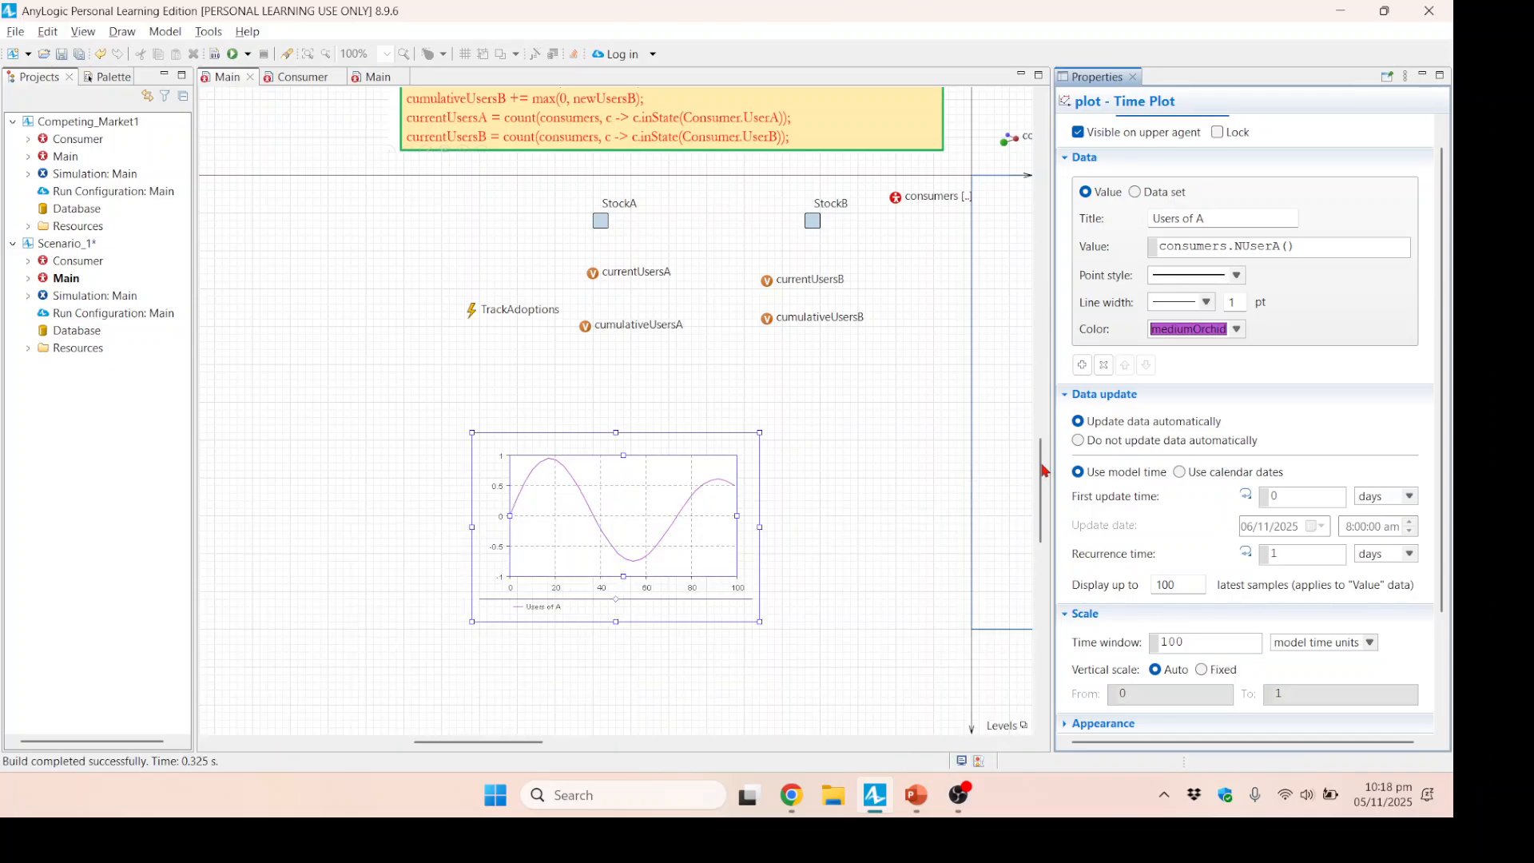
click(1082, 364)
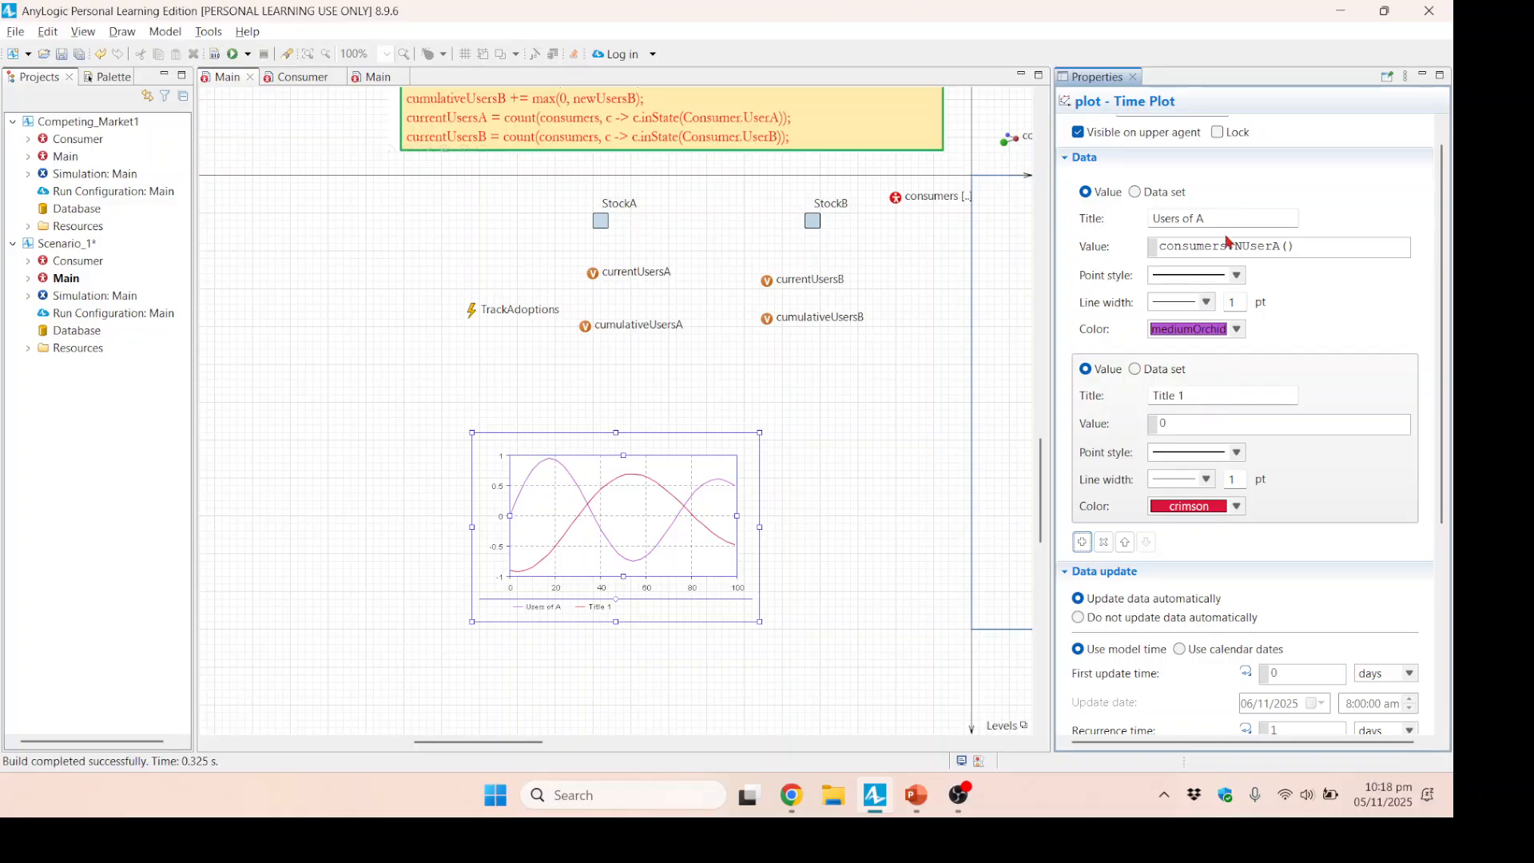
drag(1235, 219, 1077, 209)
key(ctrl+c)
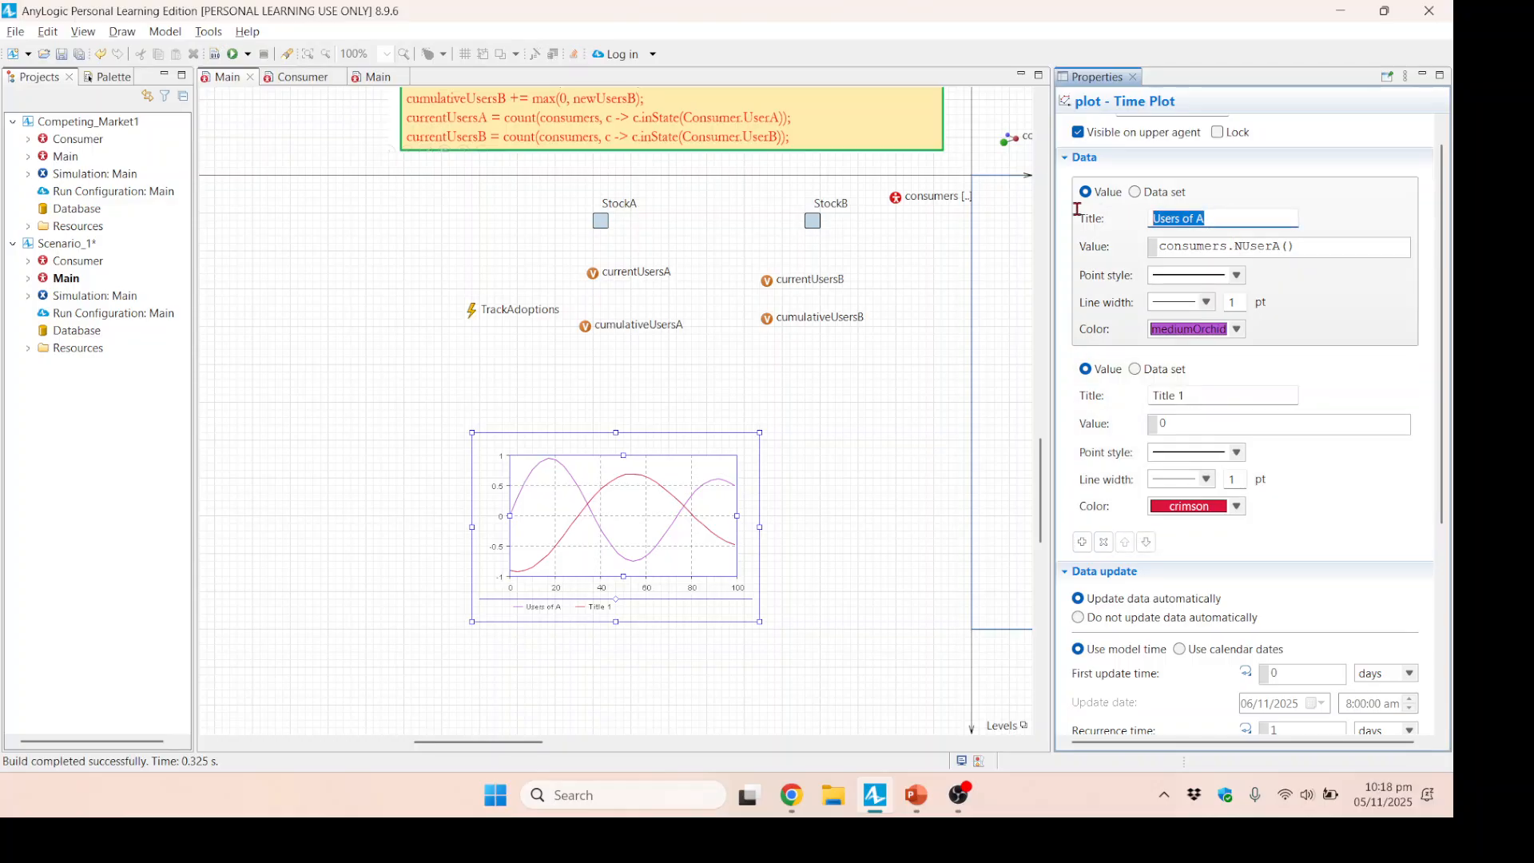
triple_click(1198, 393)
key(ctrl+v)
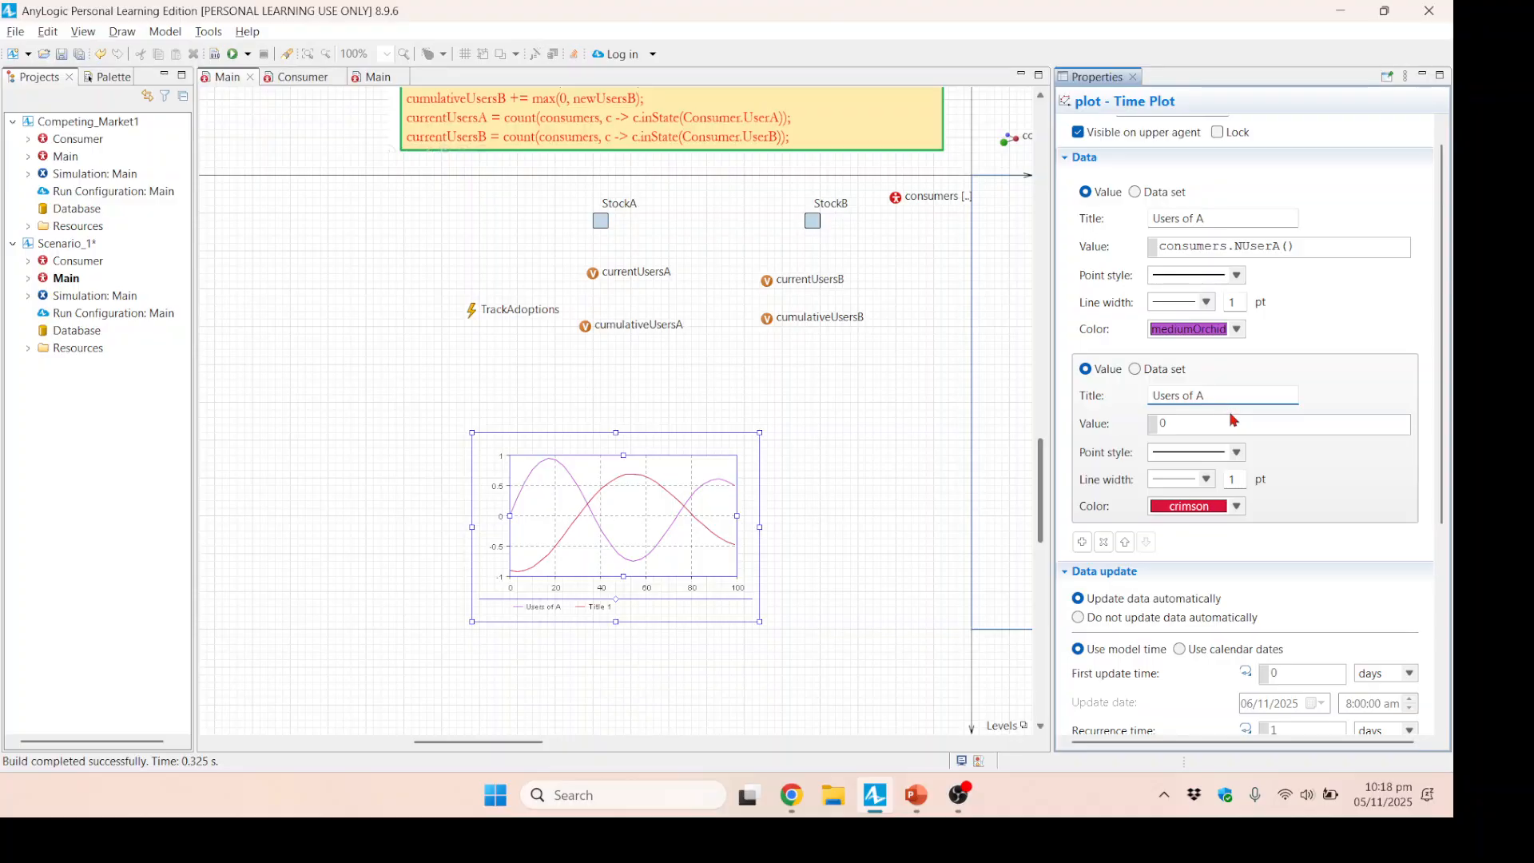
text(B)
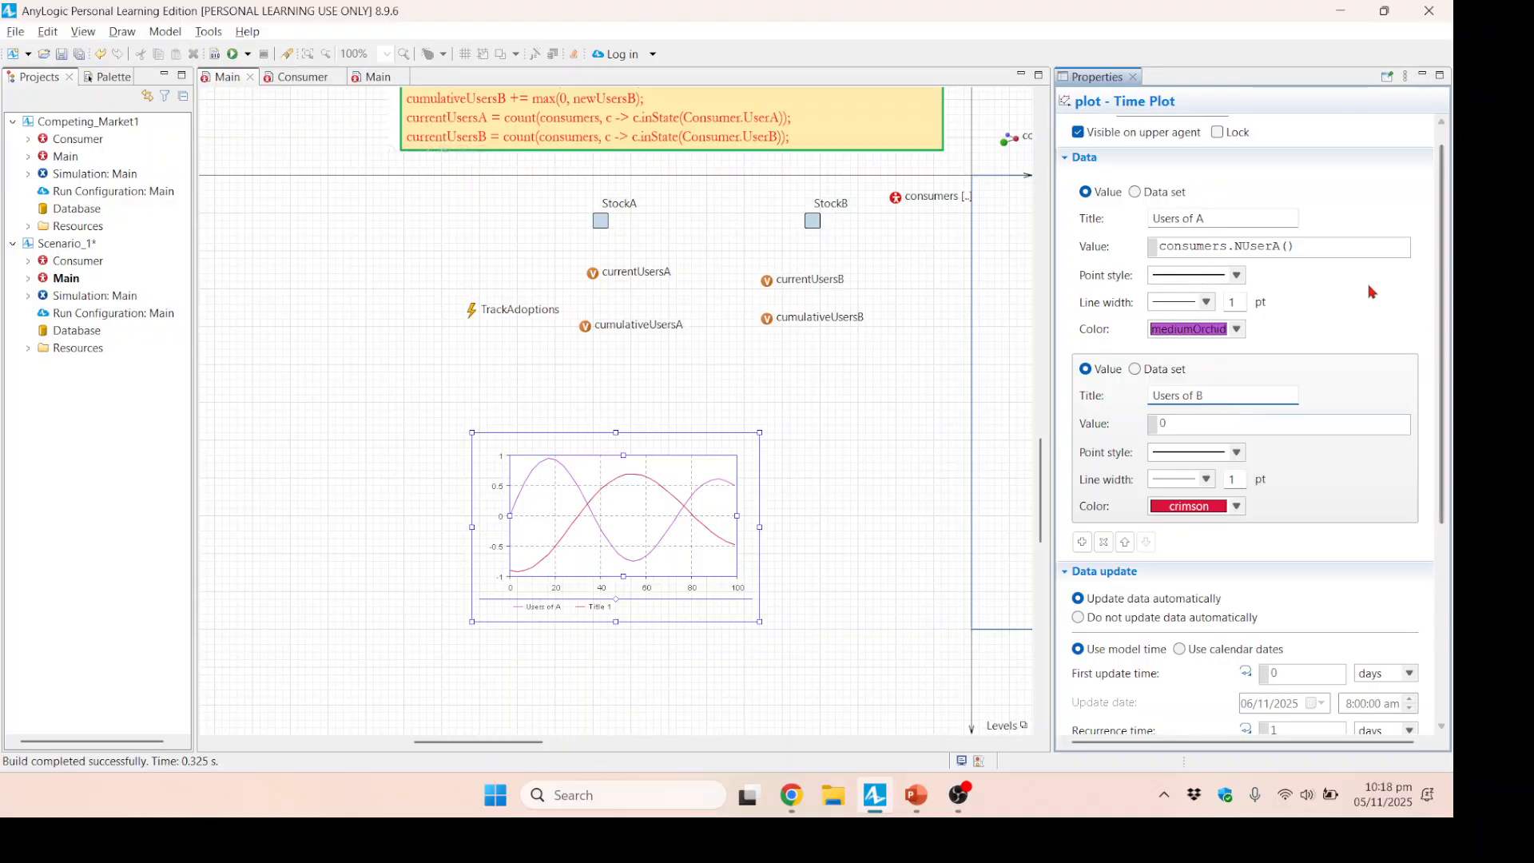
Copy the first data item's value into the Users of B item and change it to consumers.NUserB().
triple_click(1333, 247)
key(ctrl+c)
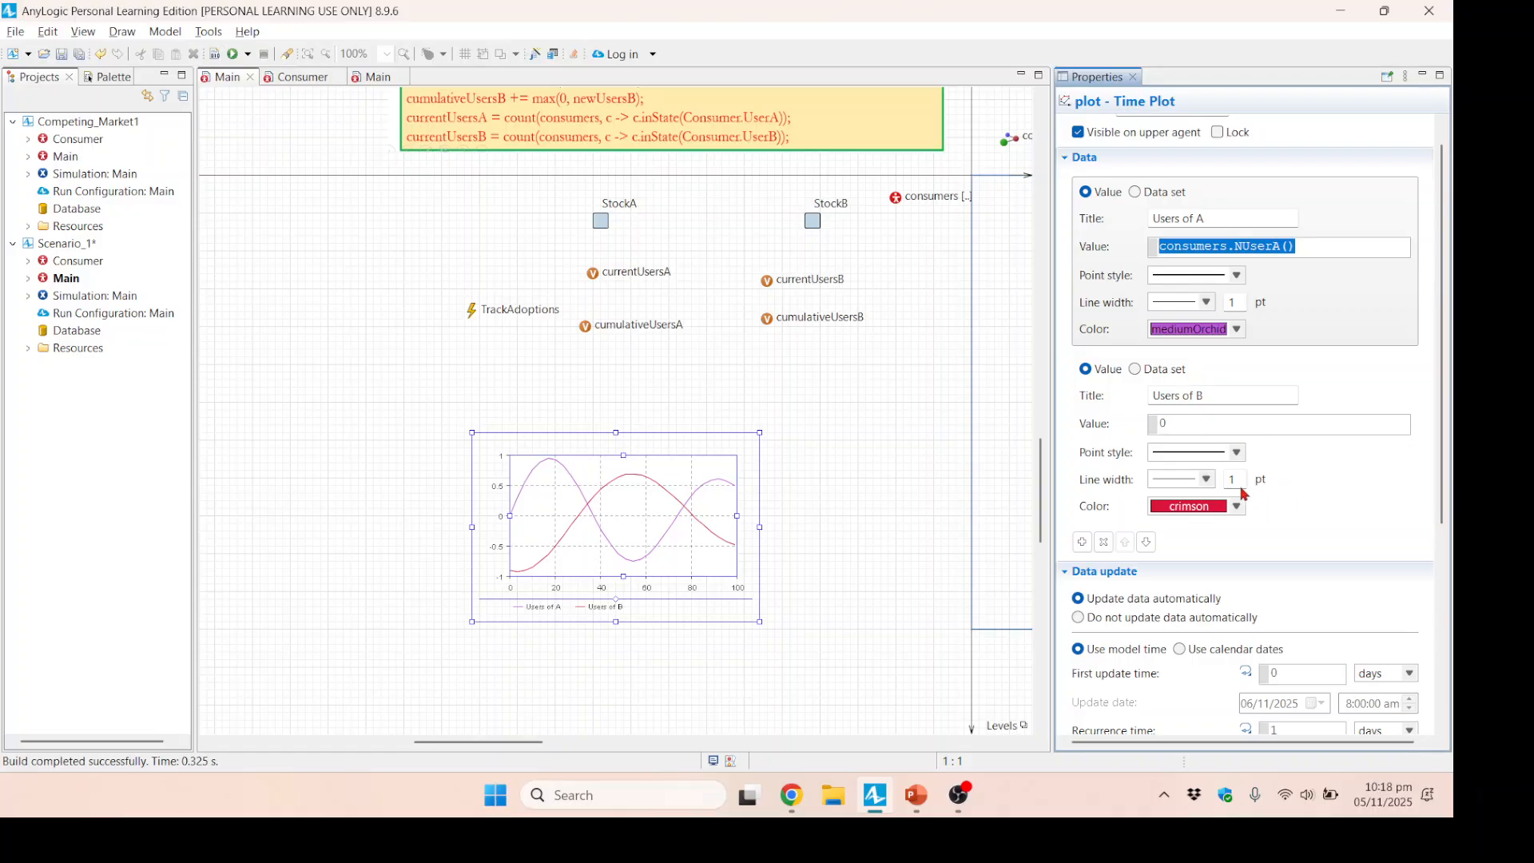
triple_click(1297, 428)
key(ctrl+v)
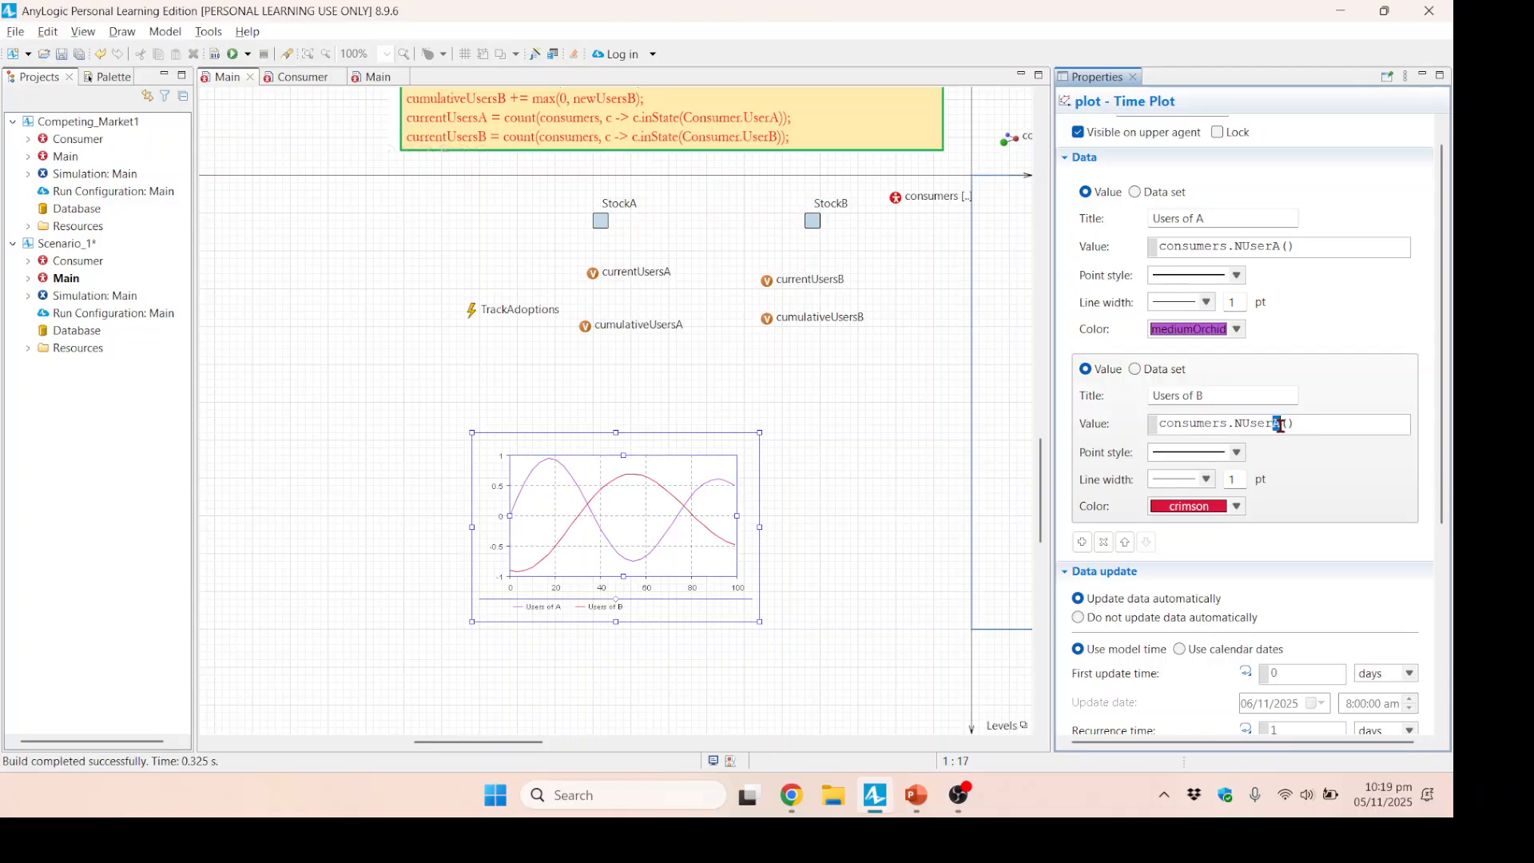
text(B)
scroll(1290, 639, down, 3)
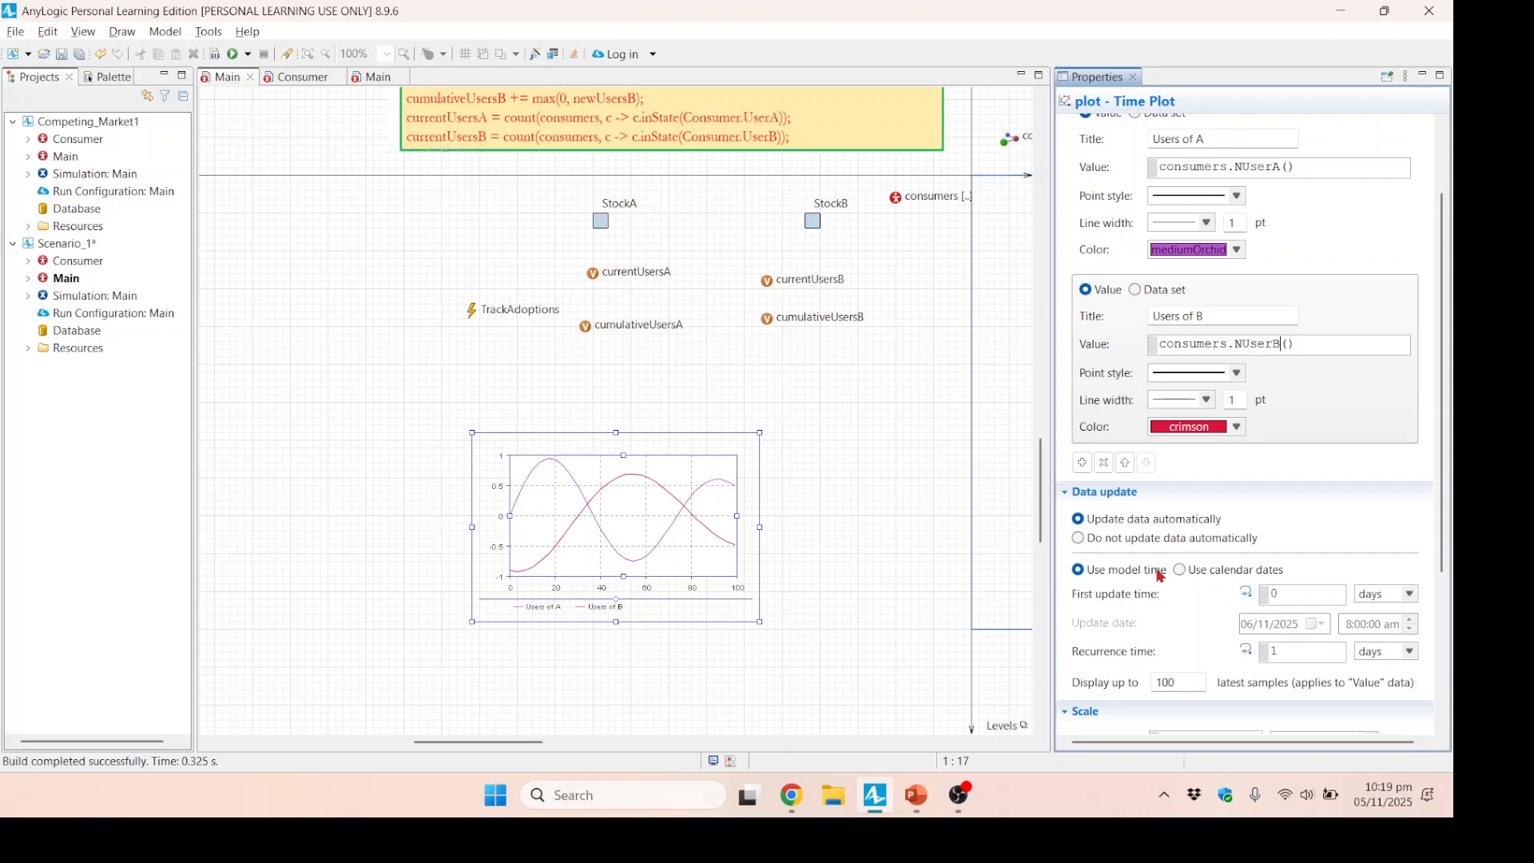
Keep the time plot updating automatically, displaying up to 365 latest samples over a time window of 365 model time units.
scroll(1155, 572, down, 5)
click(1077, 302)
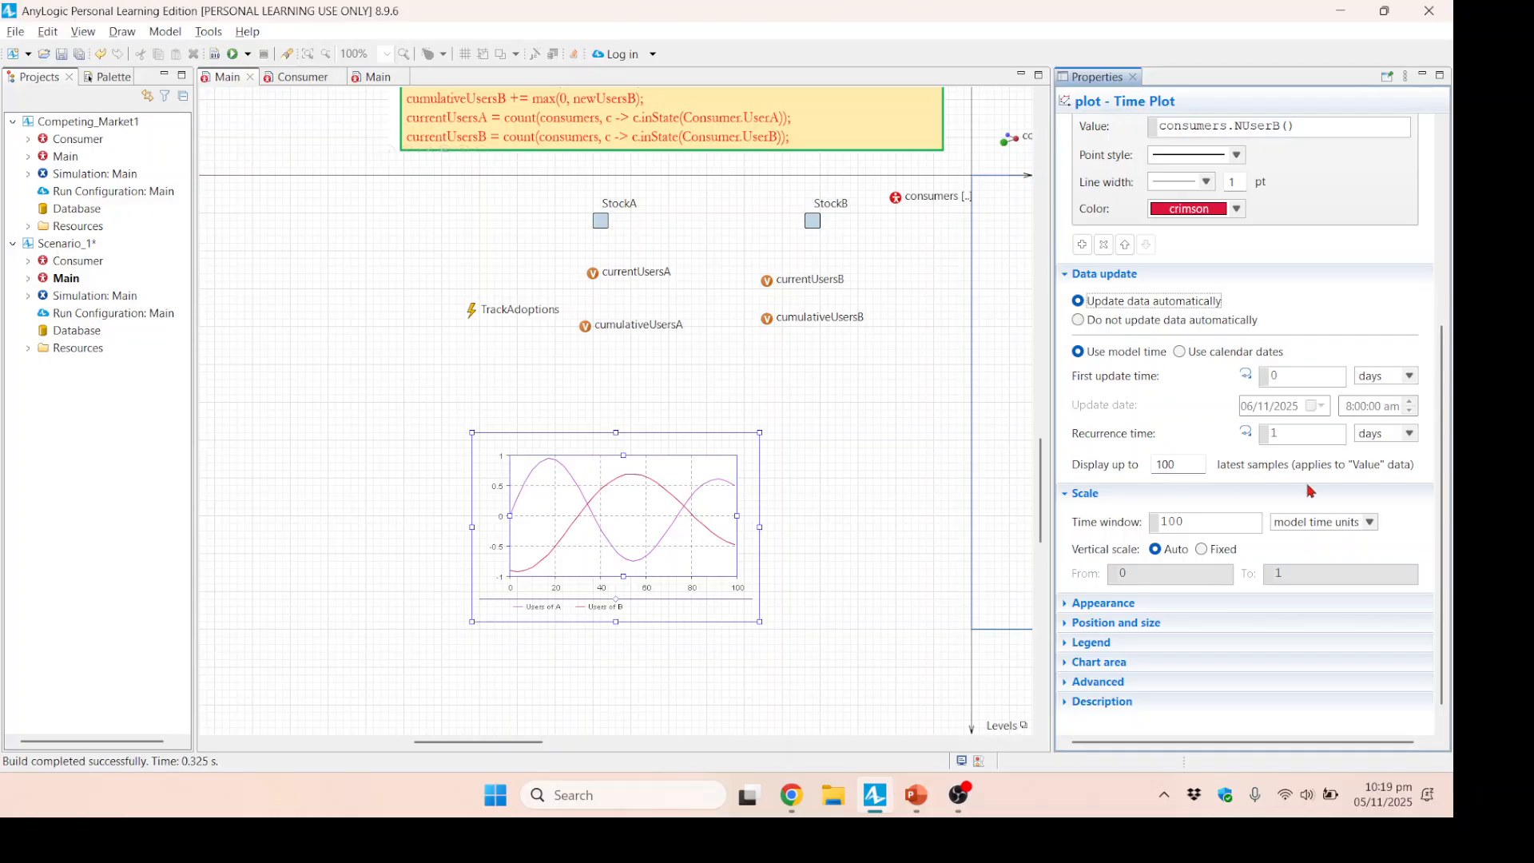
double_click(1186, 465)
text(3)
drag(1197, 524, 1141, 525)
text(365)
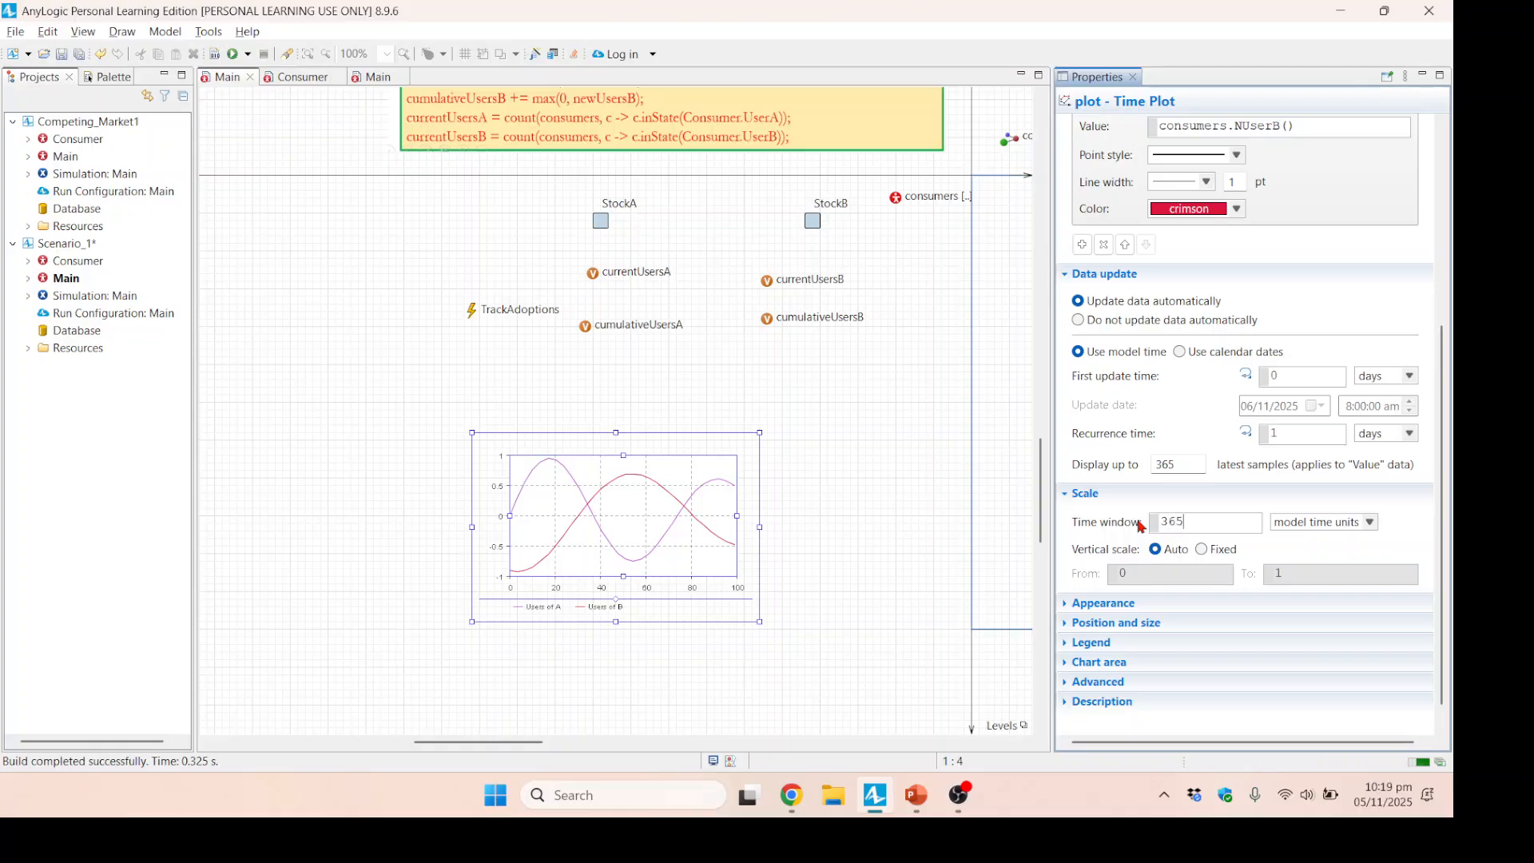
Give the time plot a fixed vertical scale with an upper limit of 5000.
click(1208, 551)
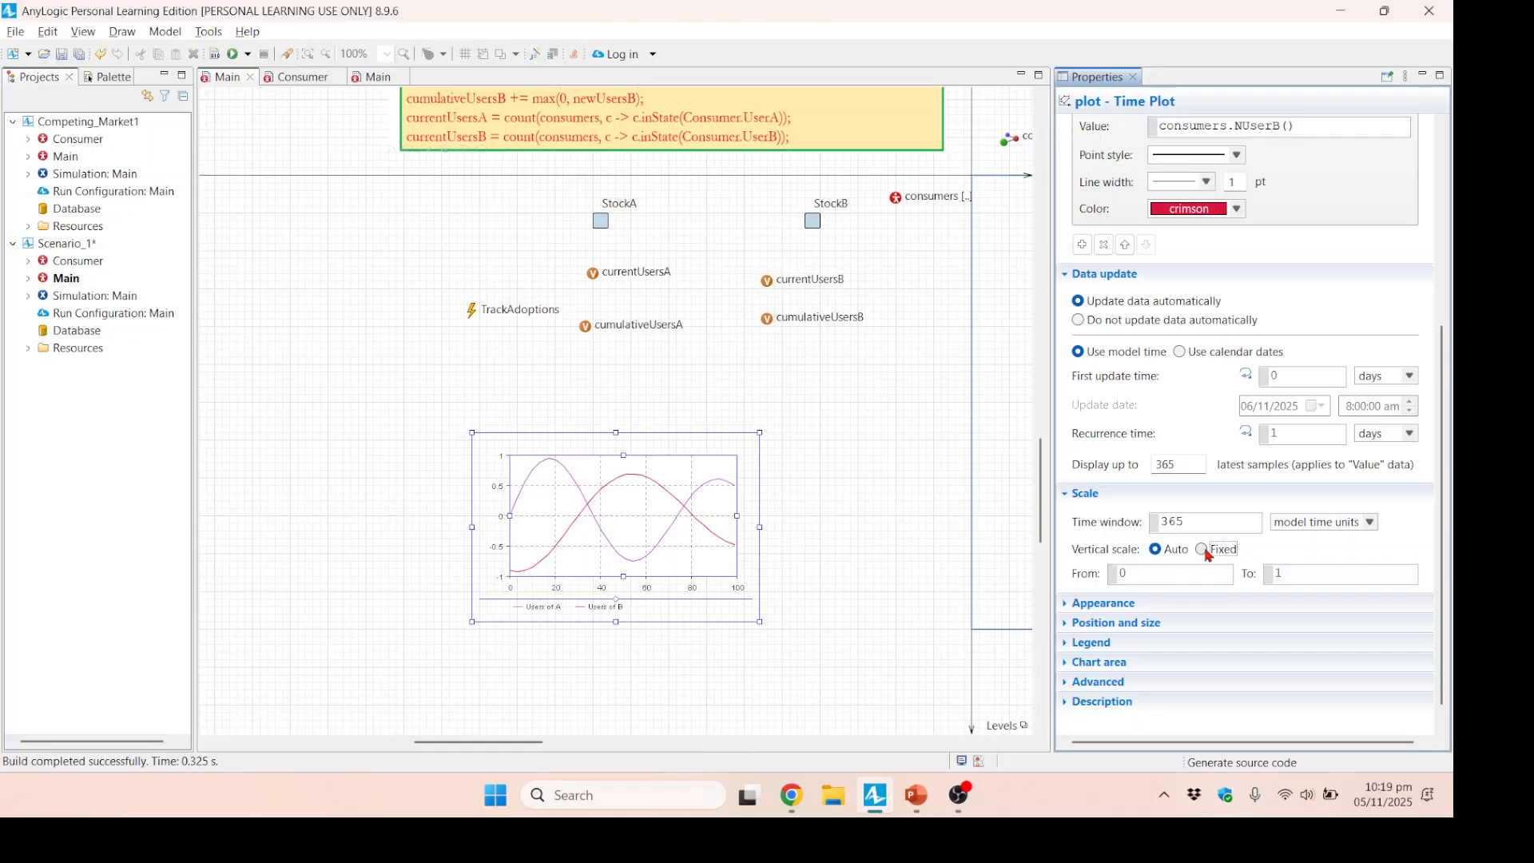
drag(1319, 573, 1271, 577)
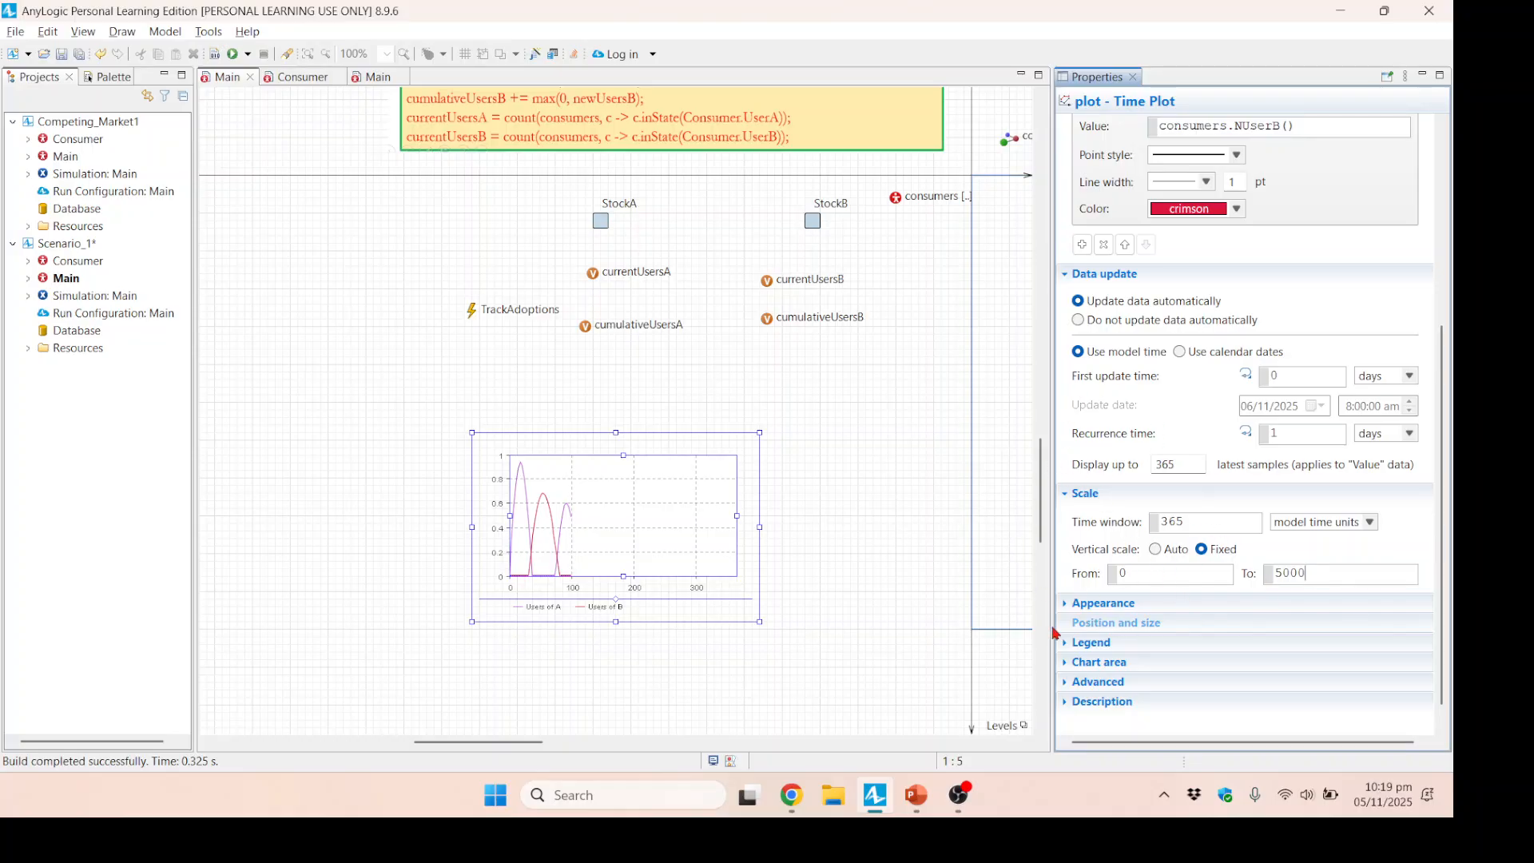
scroll(431, 370, up, 1)
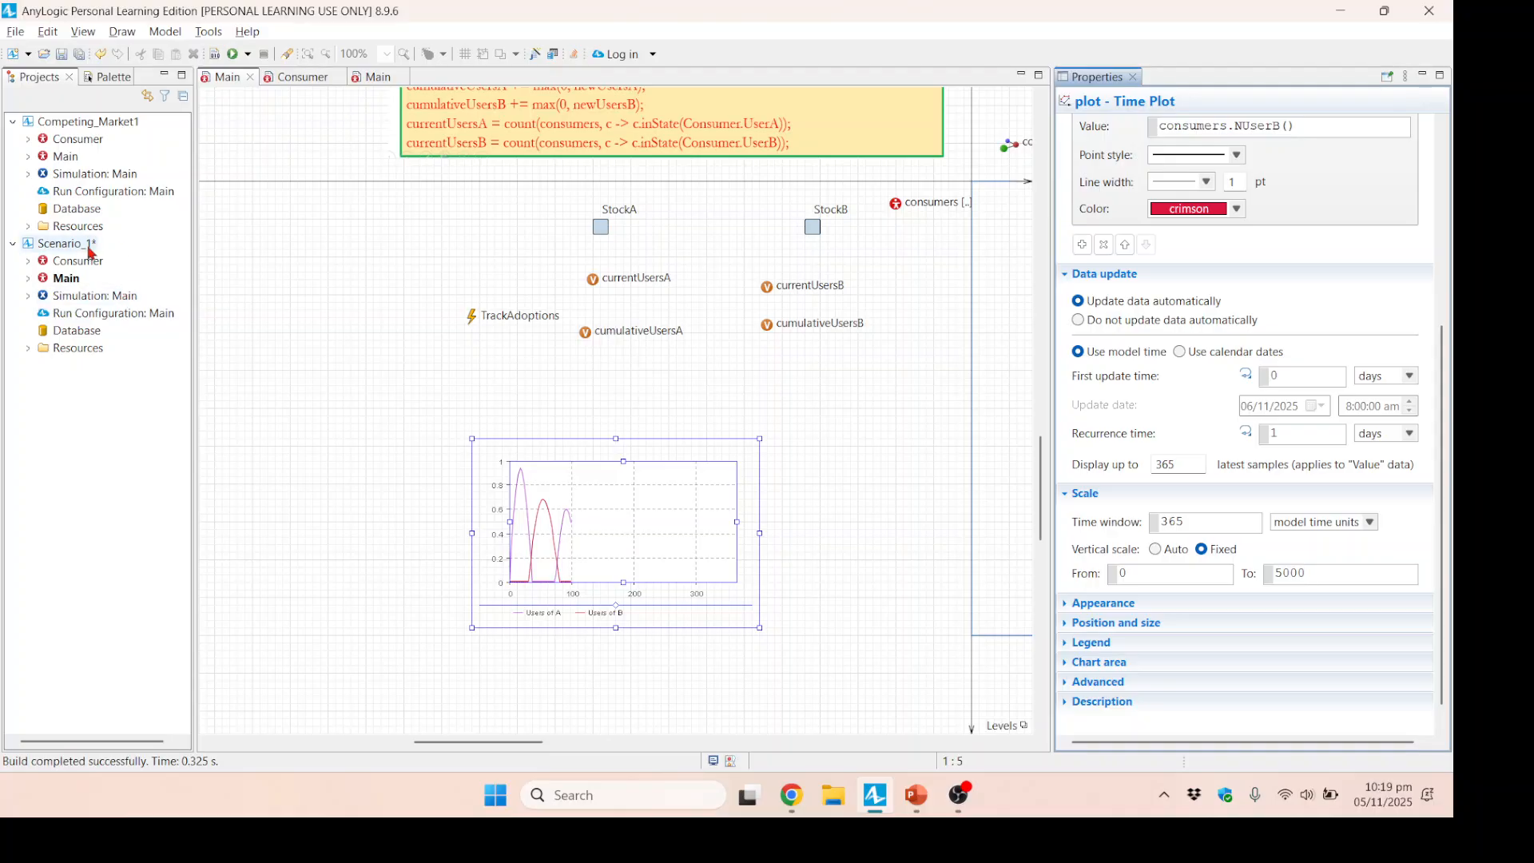
Close the Competing_Market1 model and reselect the time plot in Scenario_1 to review its data items.
right_click(79, 129)
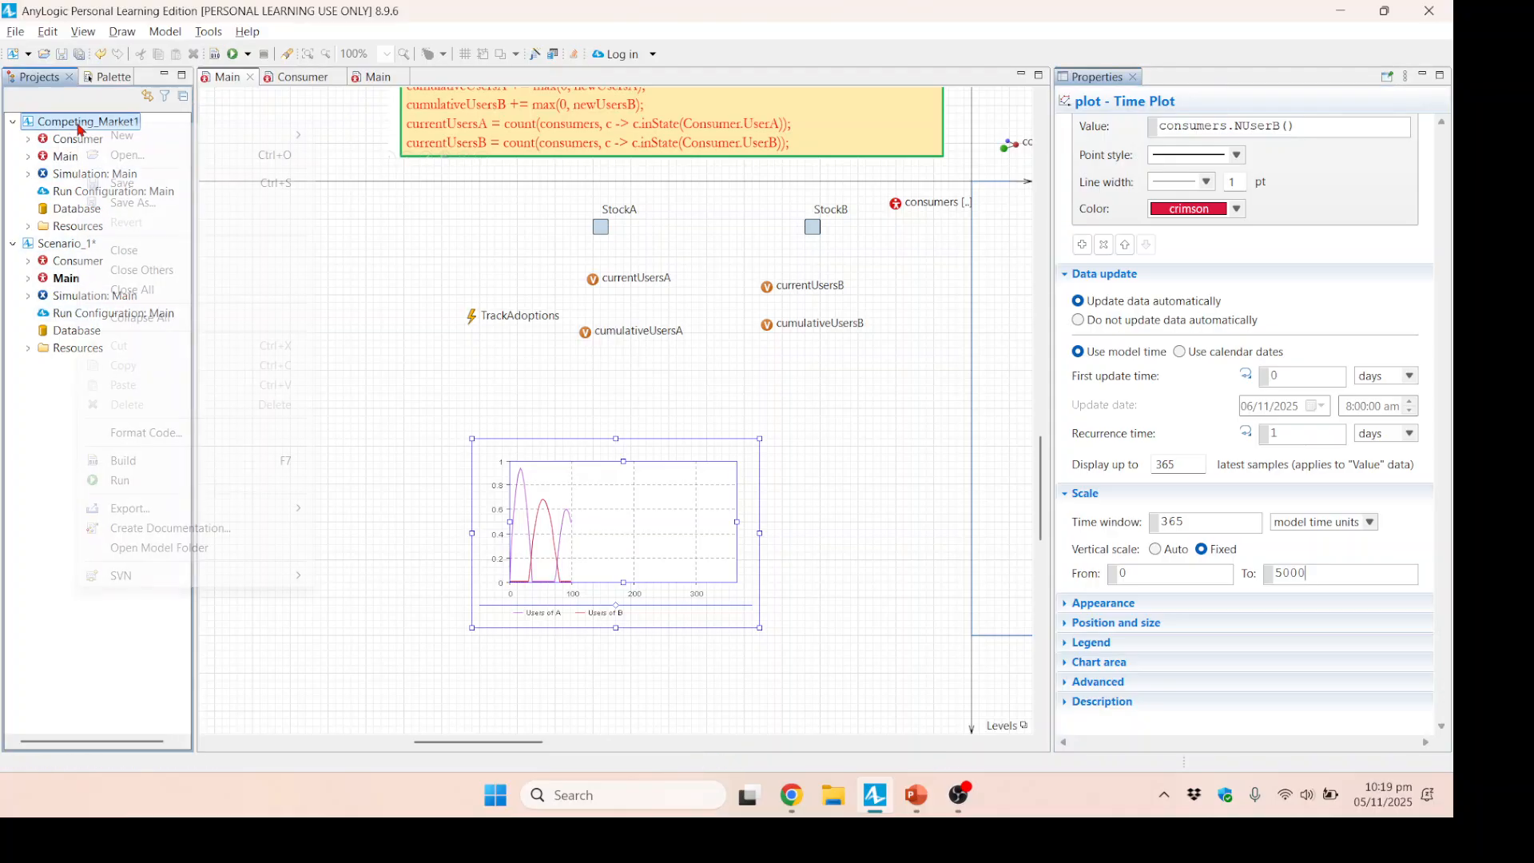
click(139, 258)
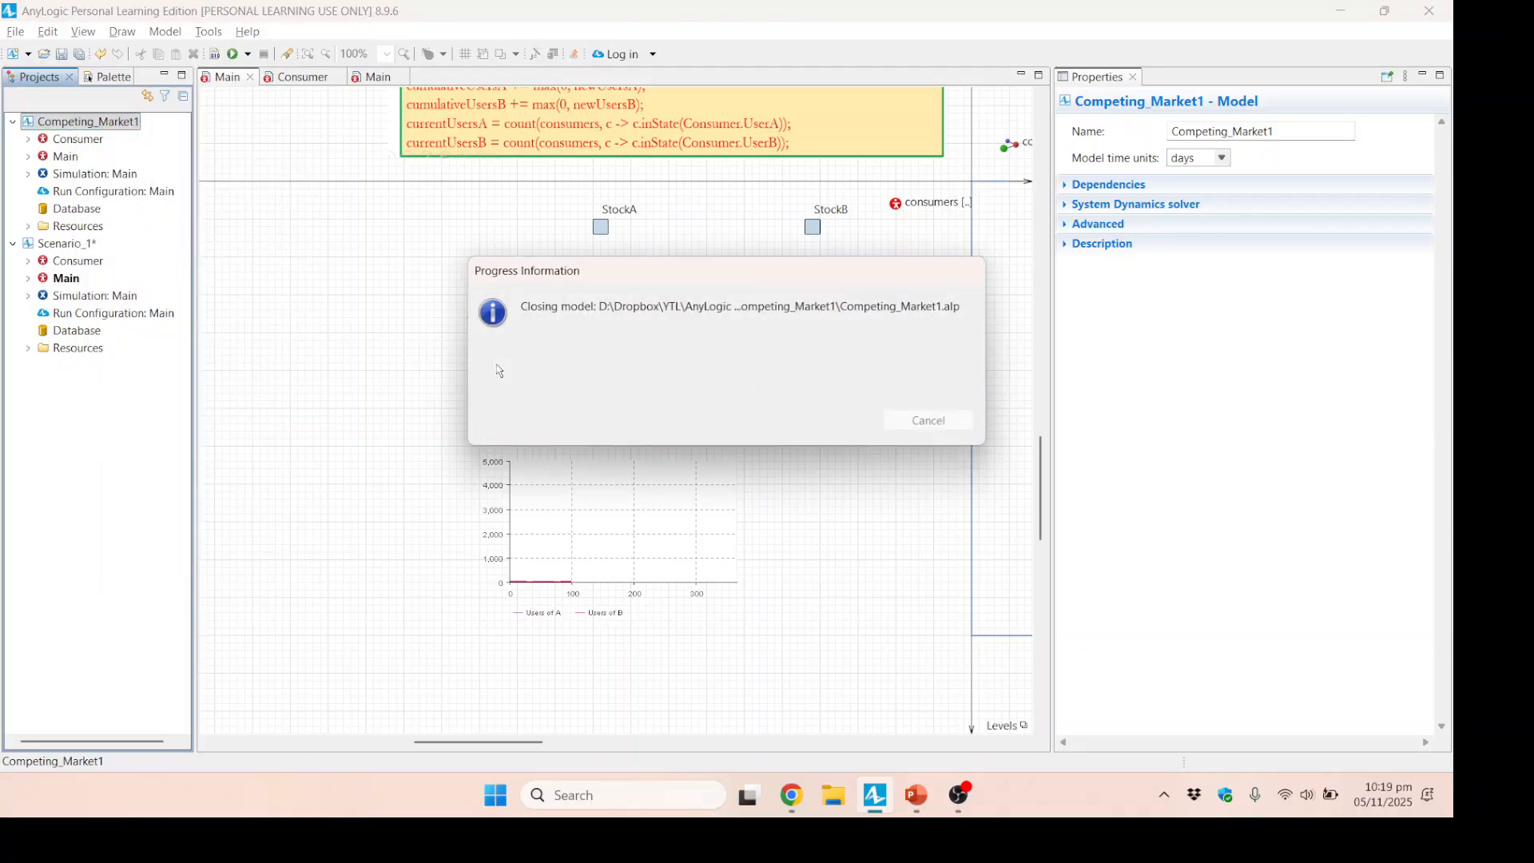
click(68, 124)
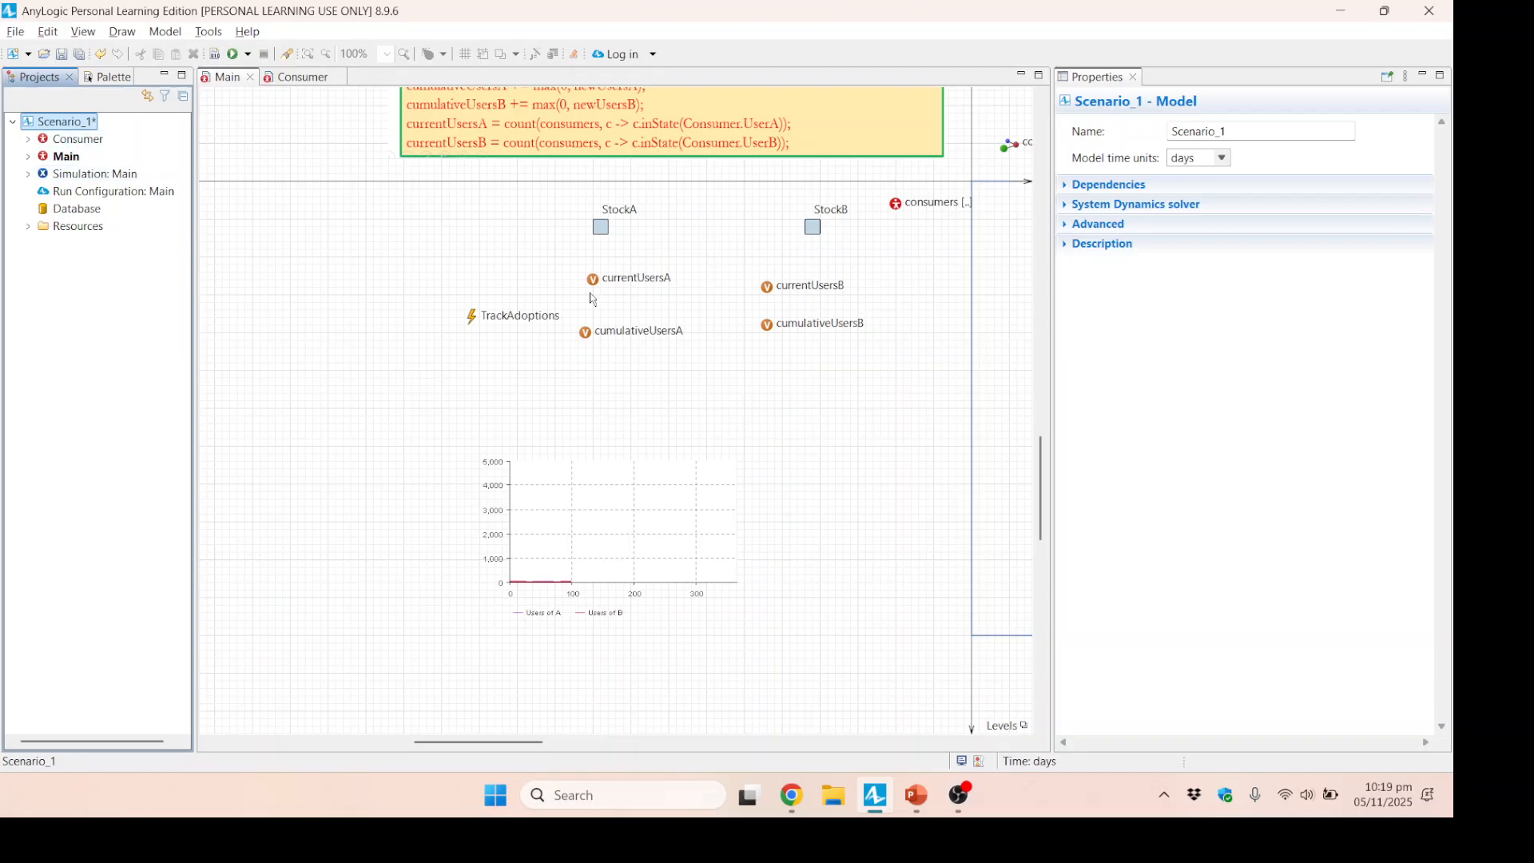
click(665, 515)
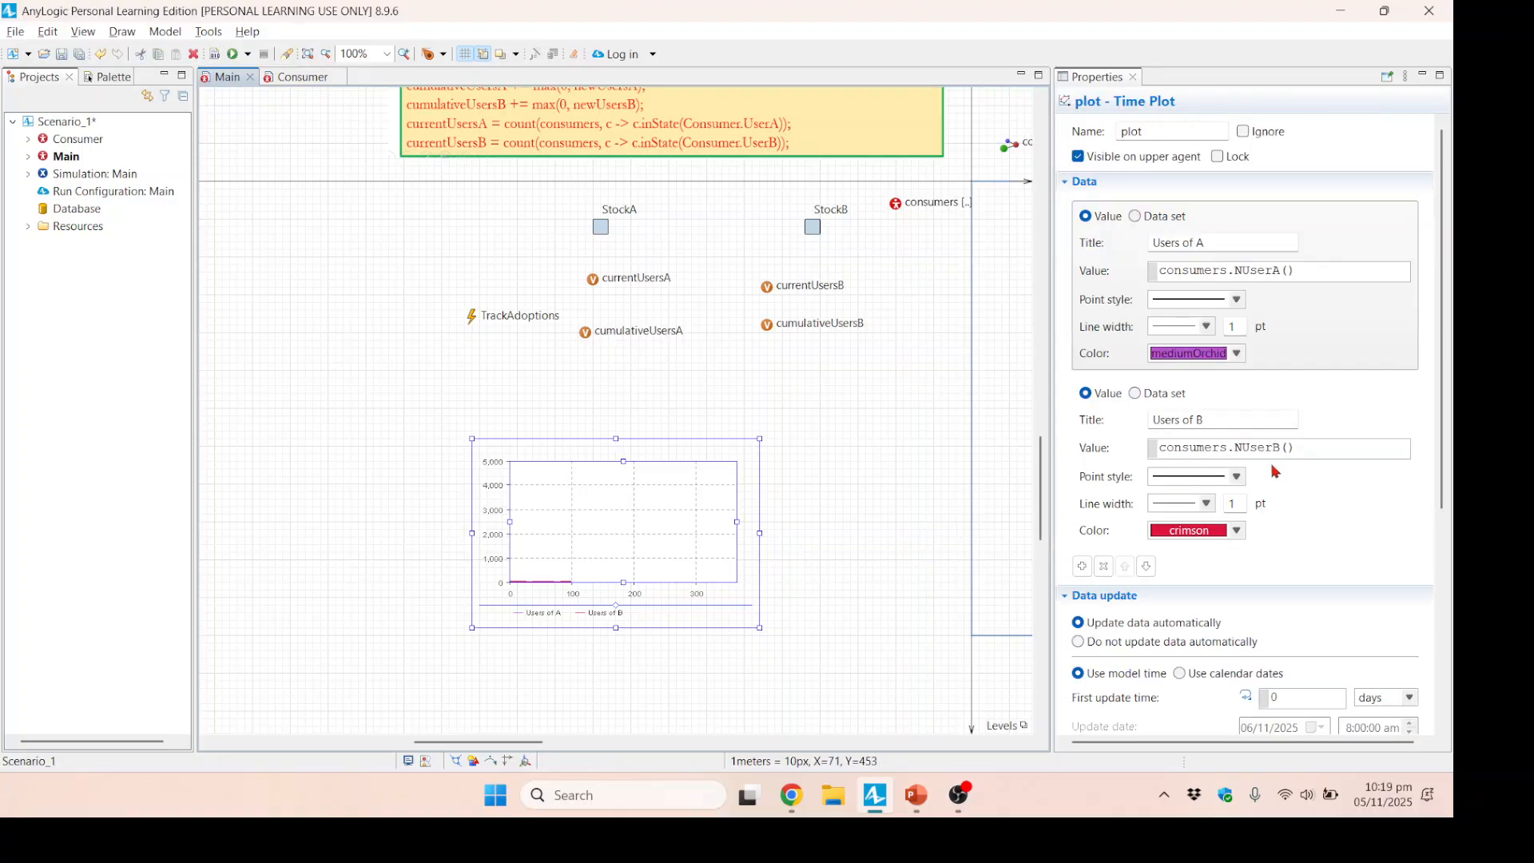
Make Scenario_1's Simulation experiment stop at a specified time of 365.
click(58, 175)
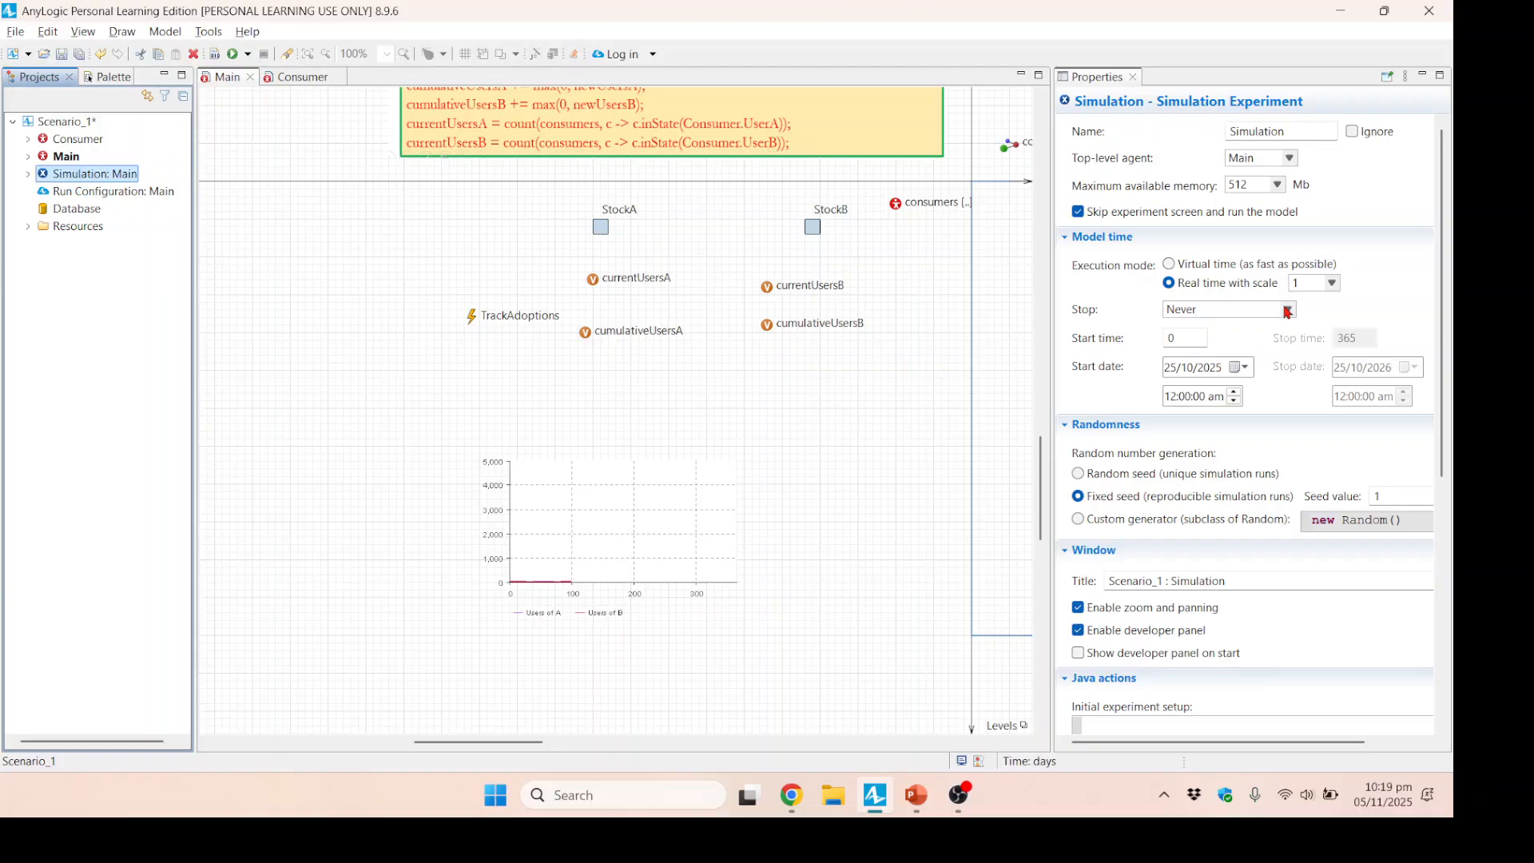
click(1288, 311)
click(1220, 327)
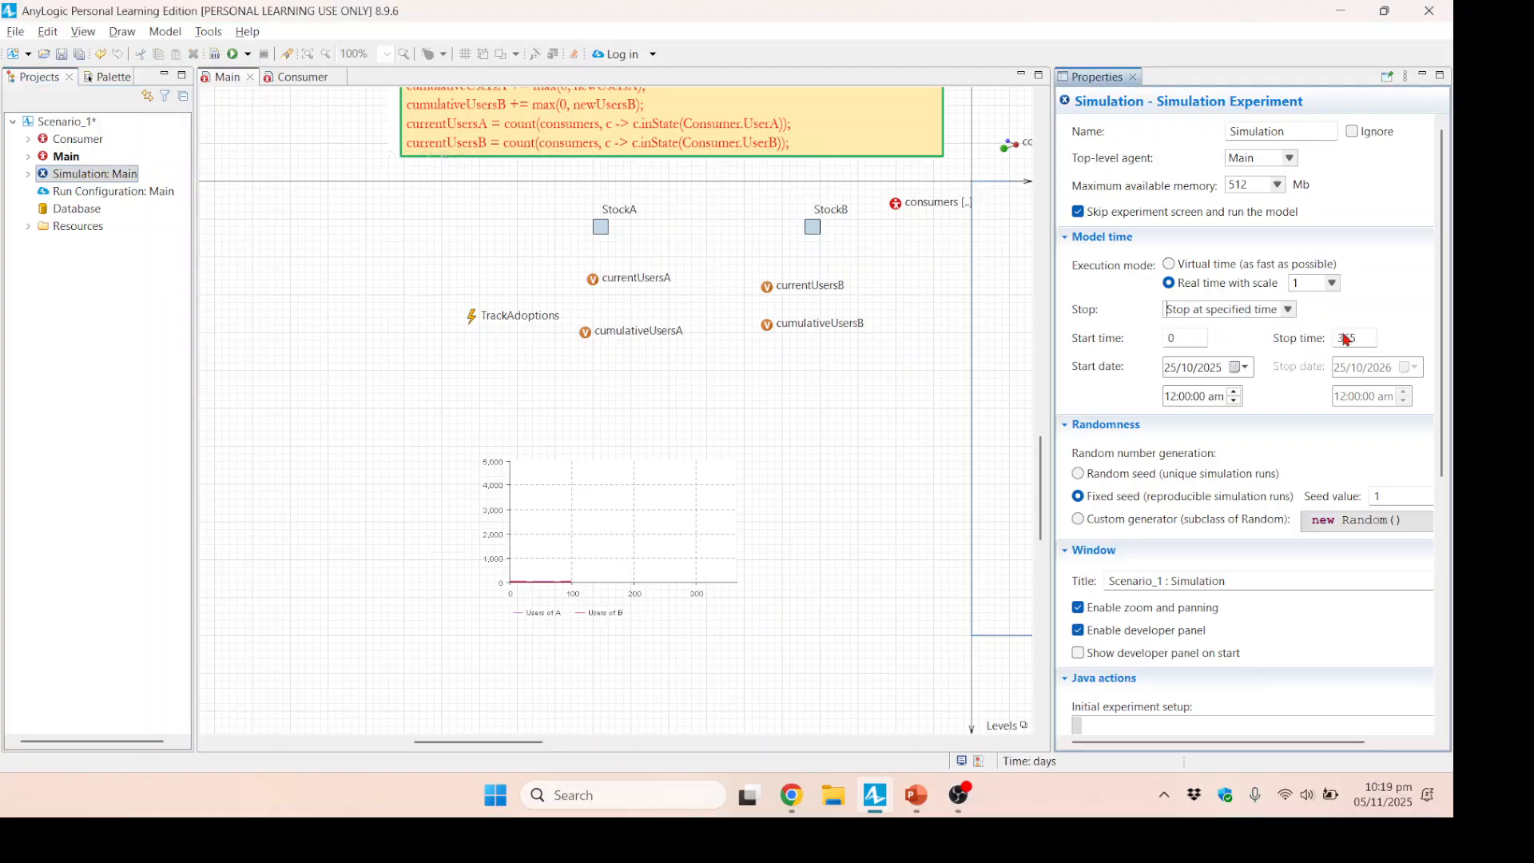
drag(1367, 340, 1315, 342)
text(365)
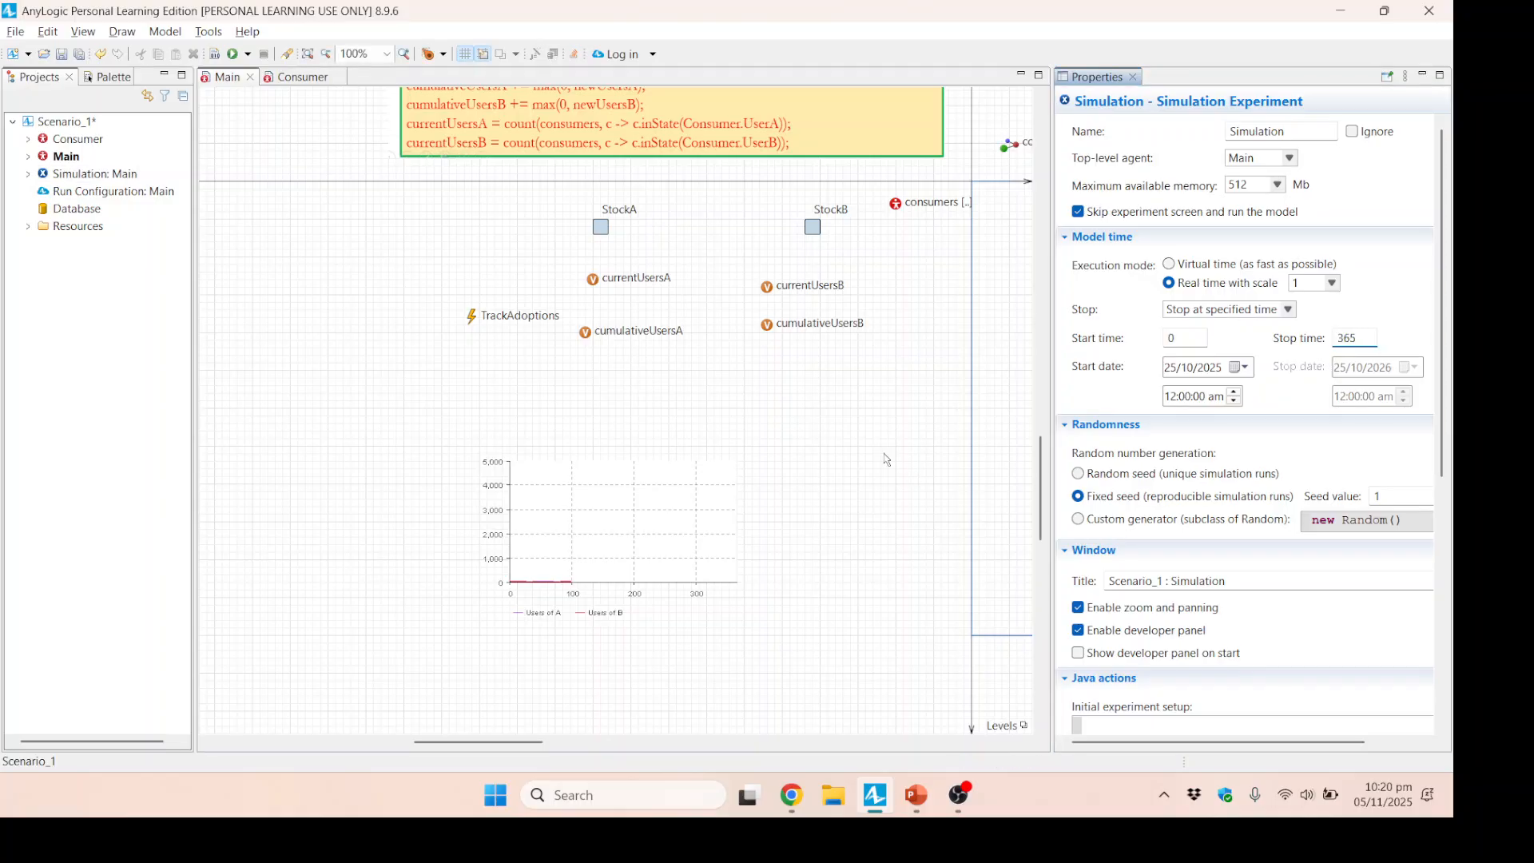
click(716, 463)
click(87, 177)
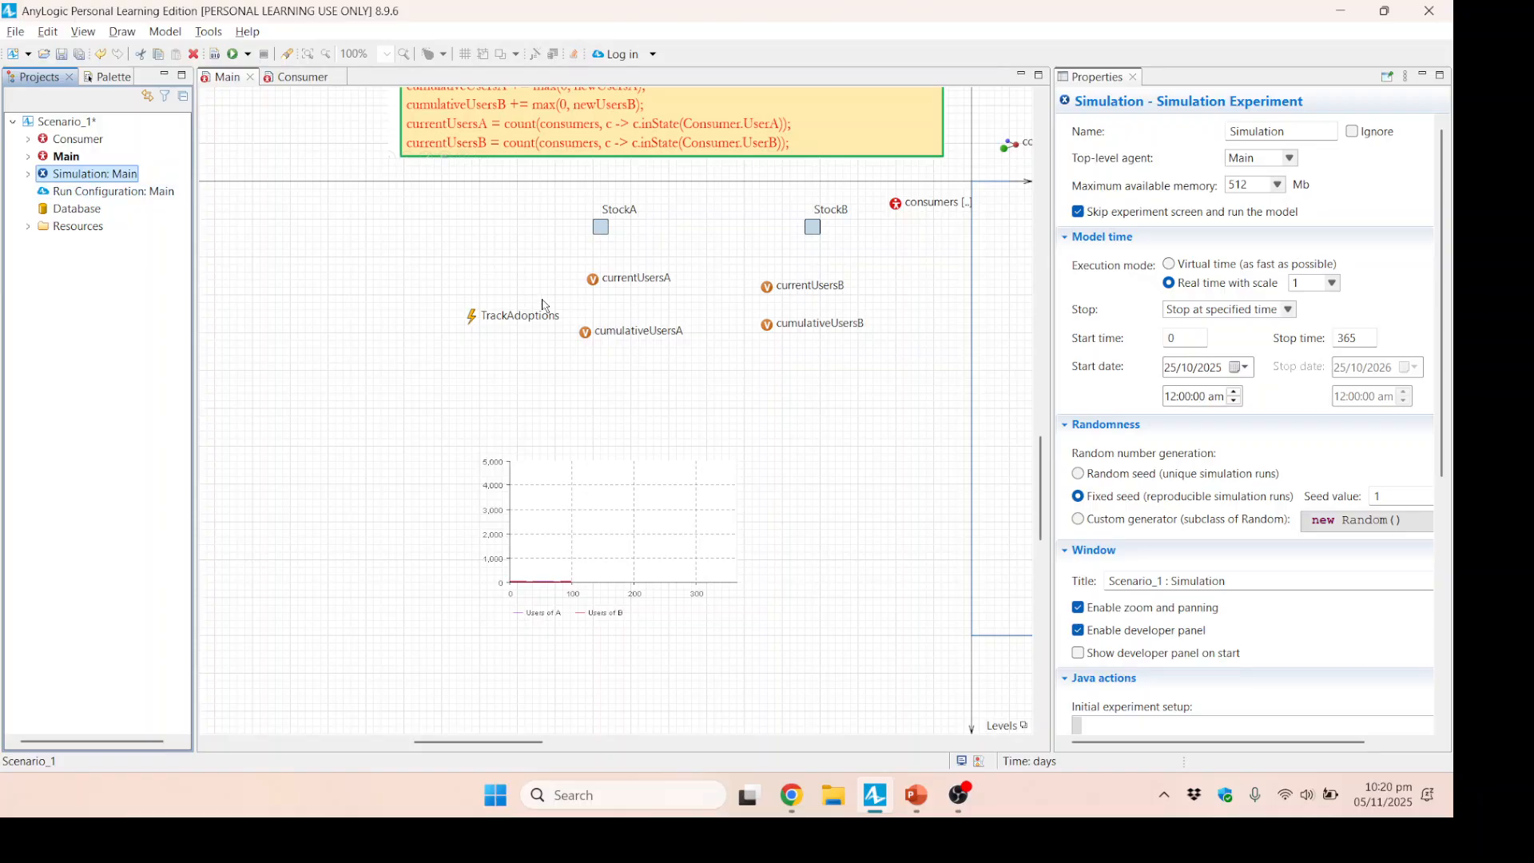
Change the Run Configuration's stop time to match the Simulation experiment's, and return to the experiment's properties.
click(124, 191)
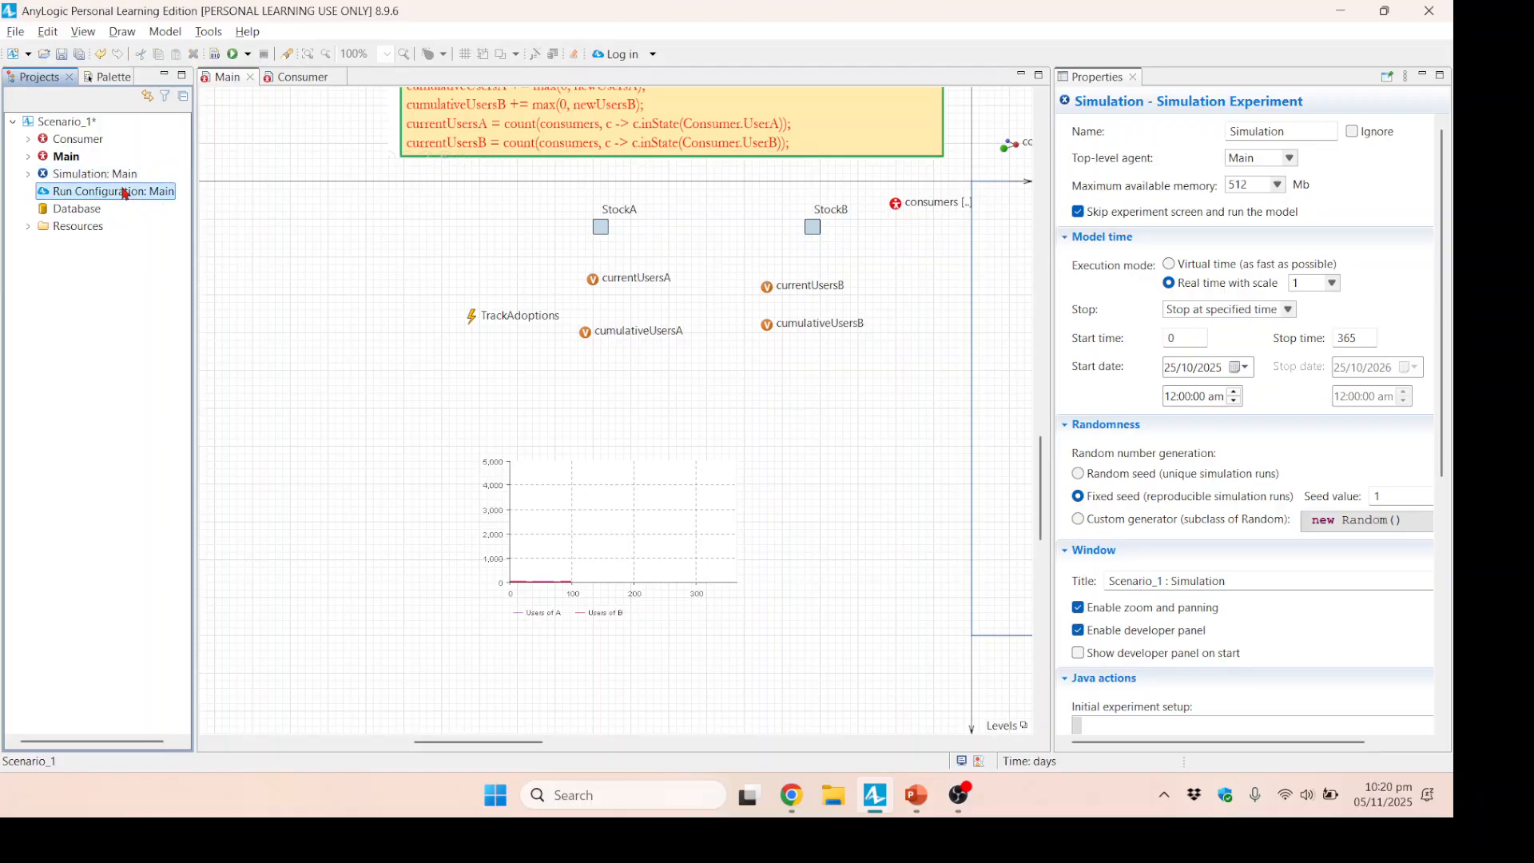
drag(1325, 266, 1299, 266)
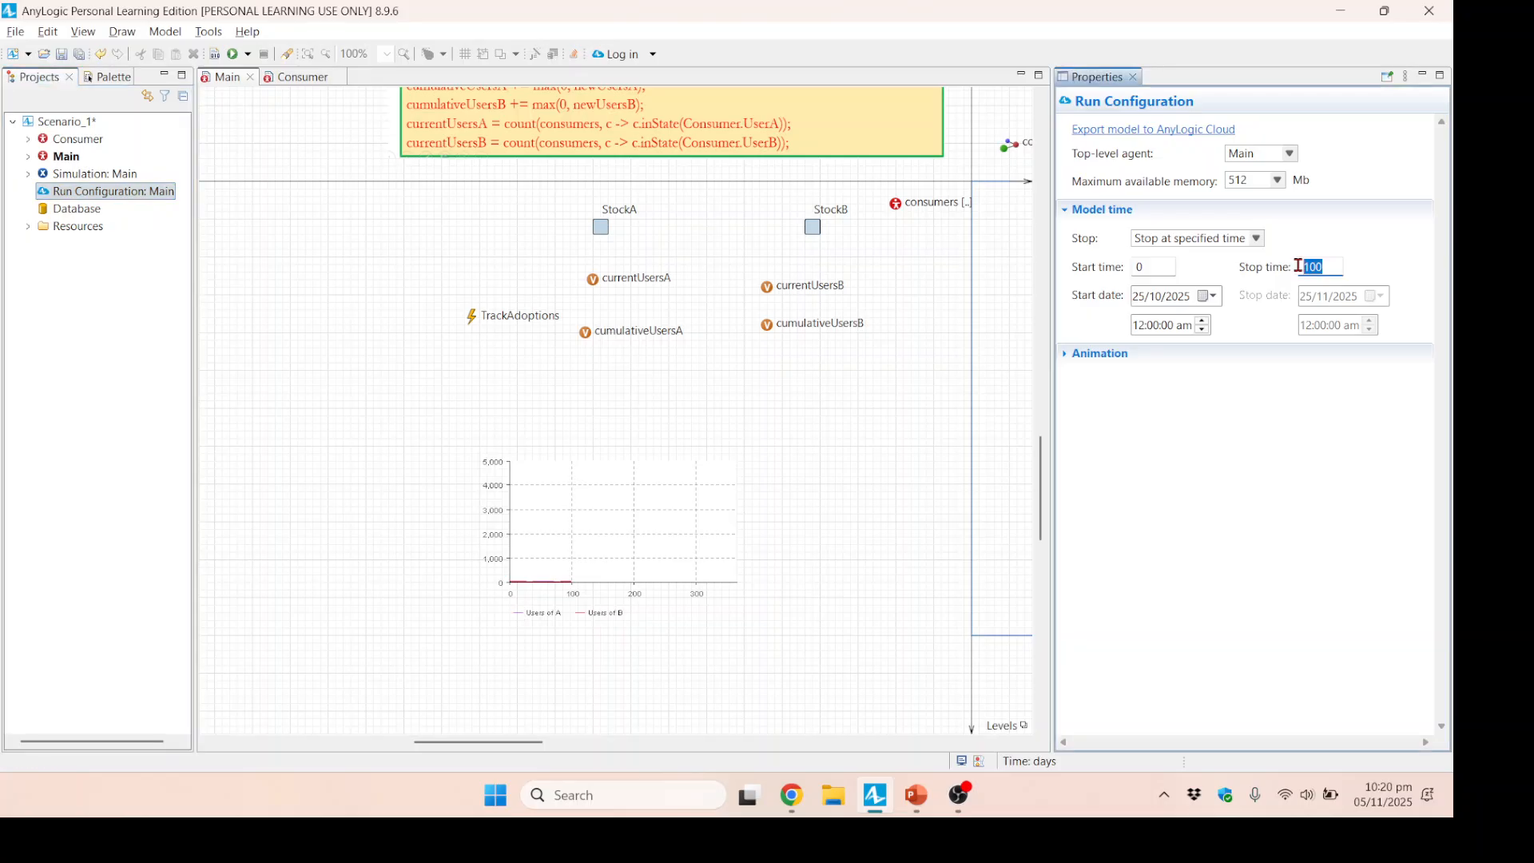
text(365)
click(312, 272)
click(99, 174)
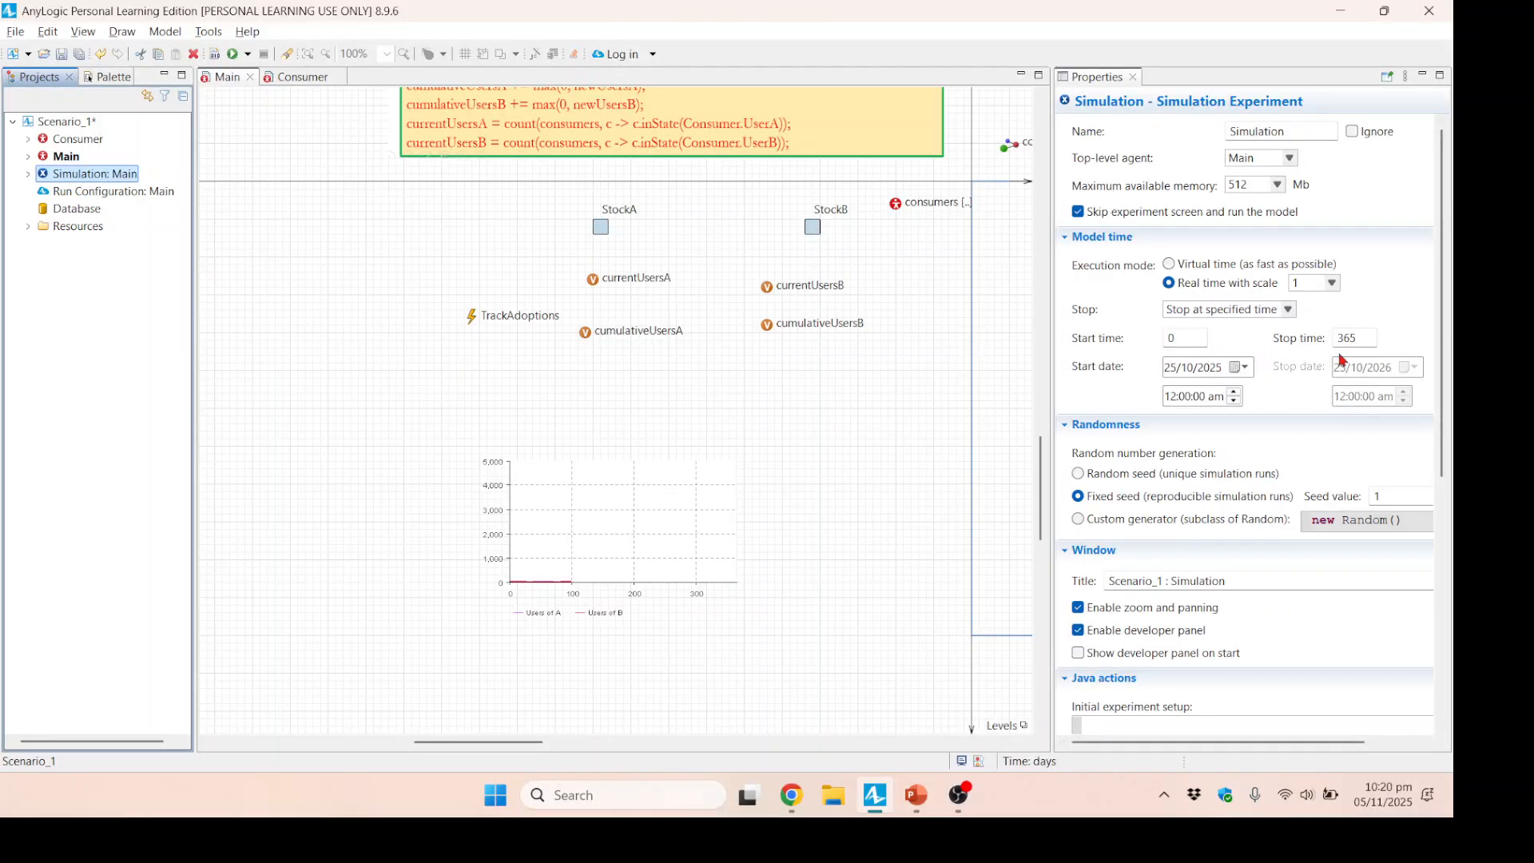
Save the model and run the Scenario_1 / Simulation experiment.
click(248, 55)
click(323, 307)
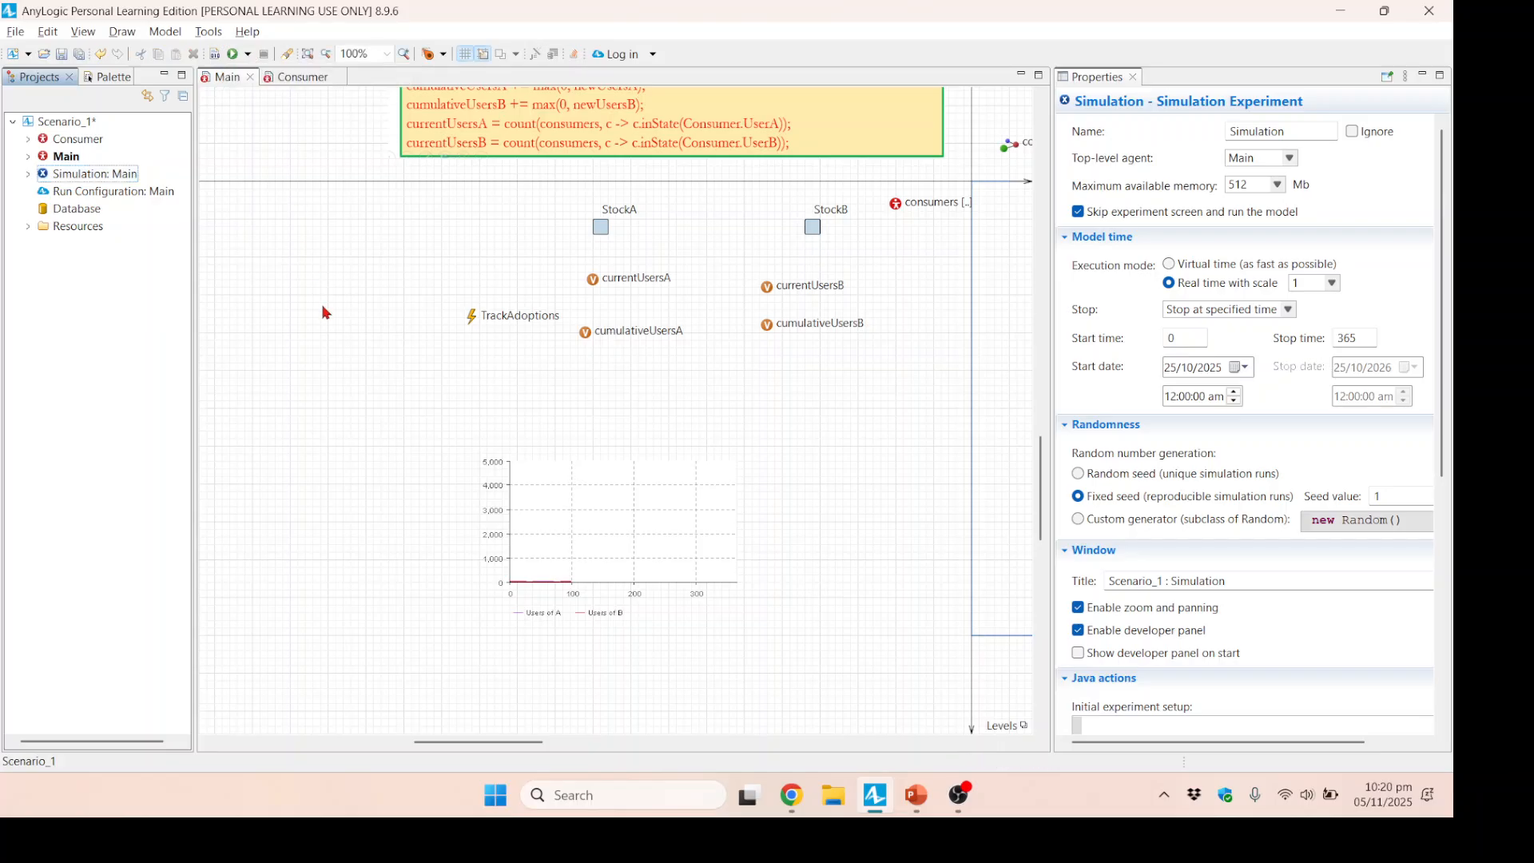
click(61, 54)
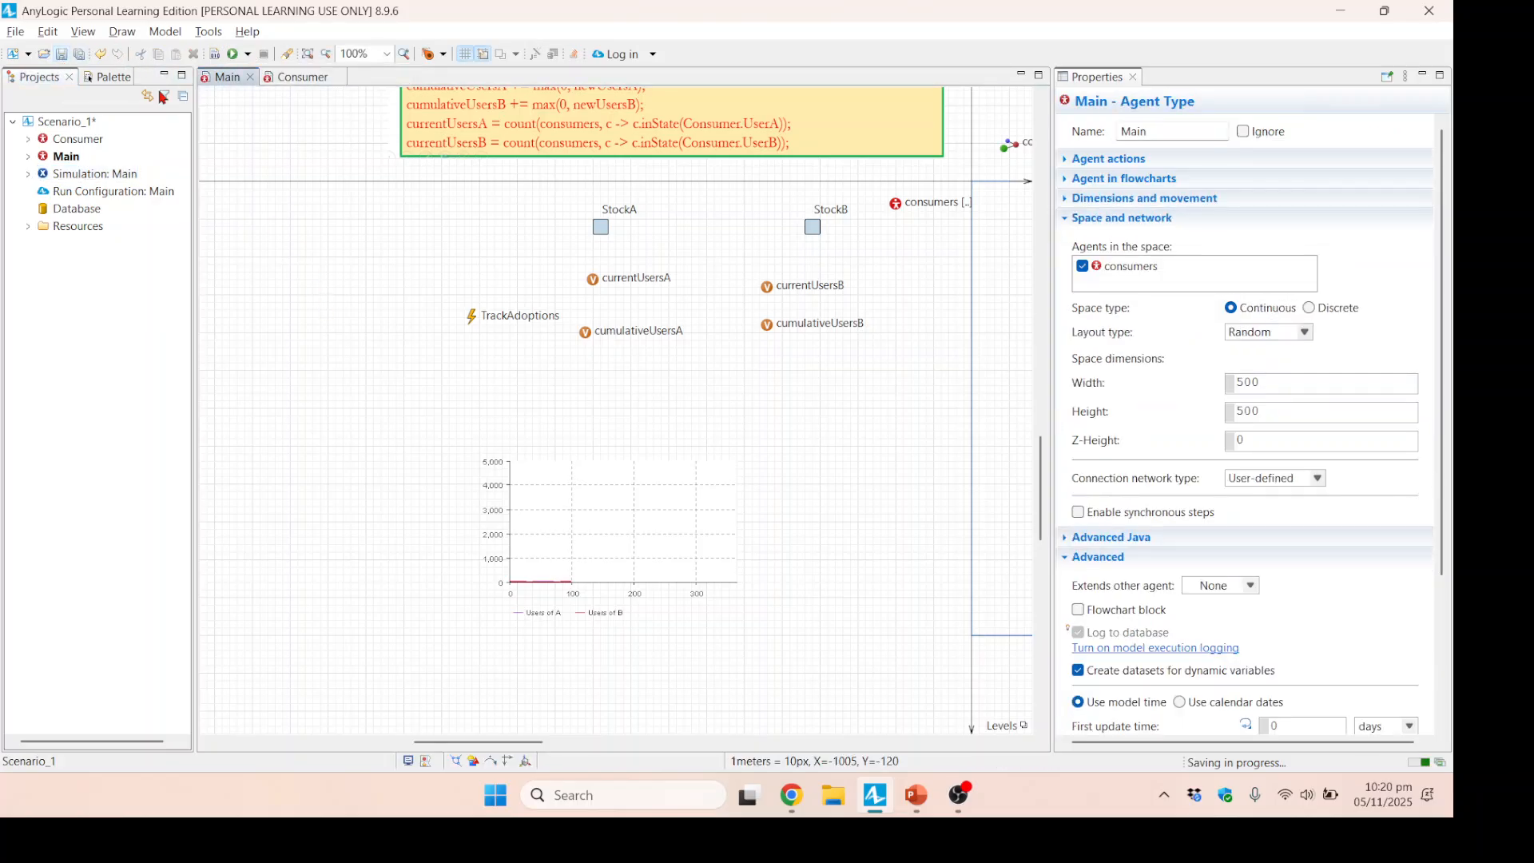
click(249, 55)
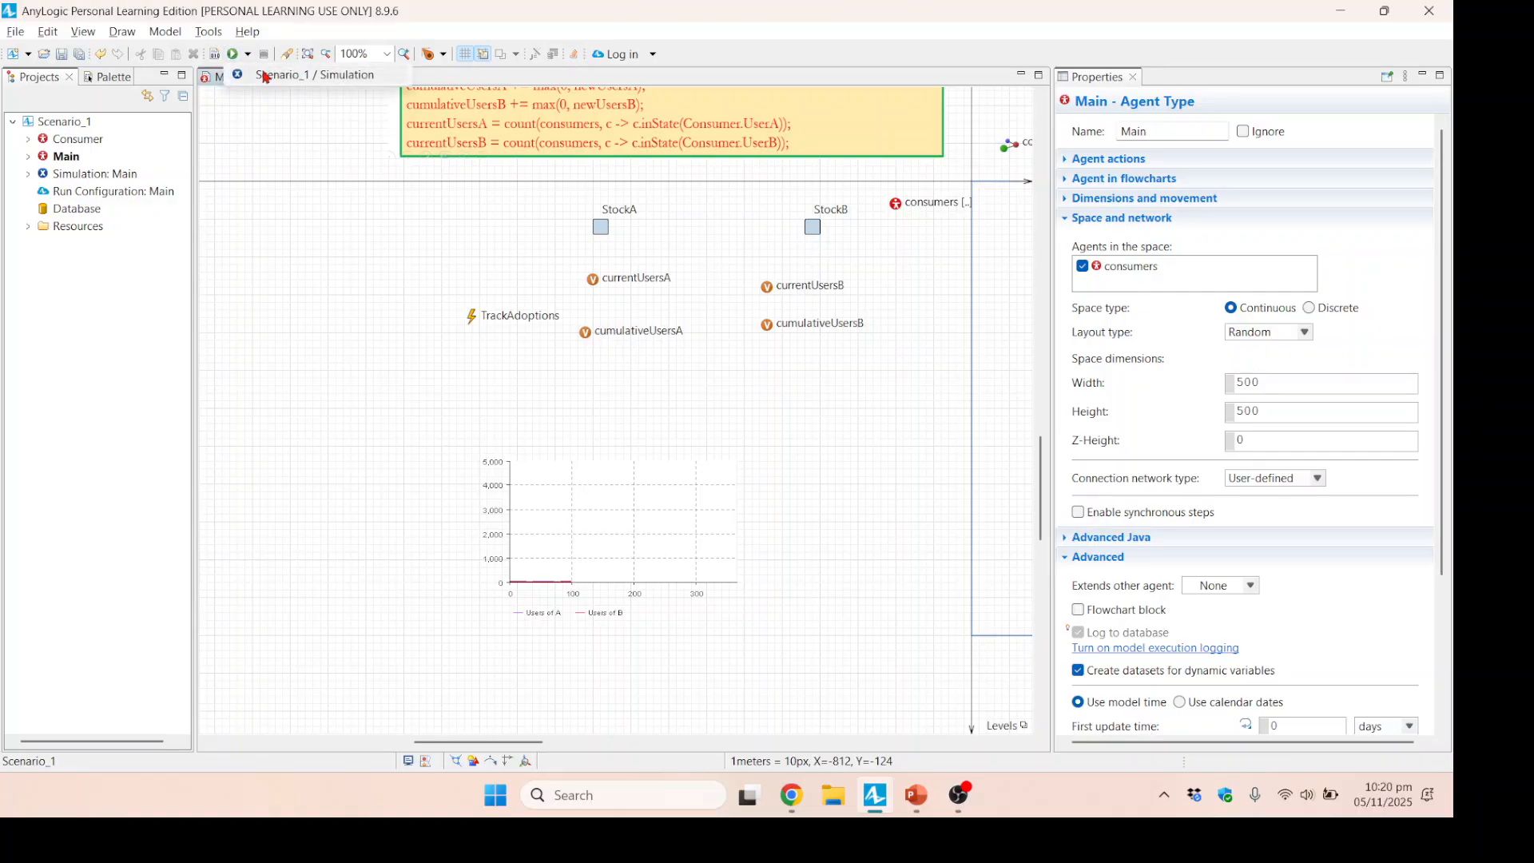
click(267, 80)
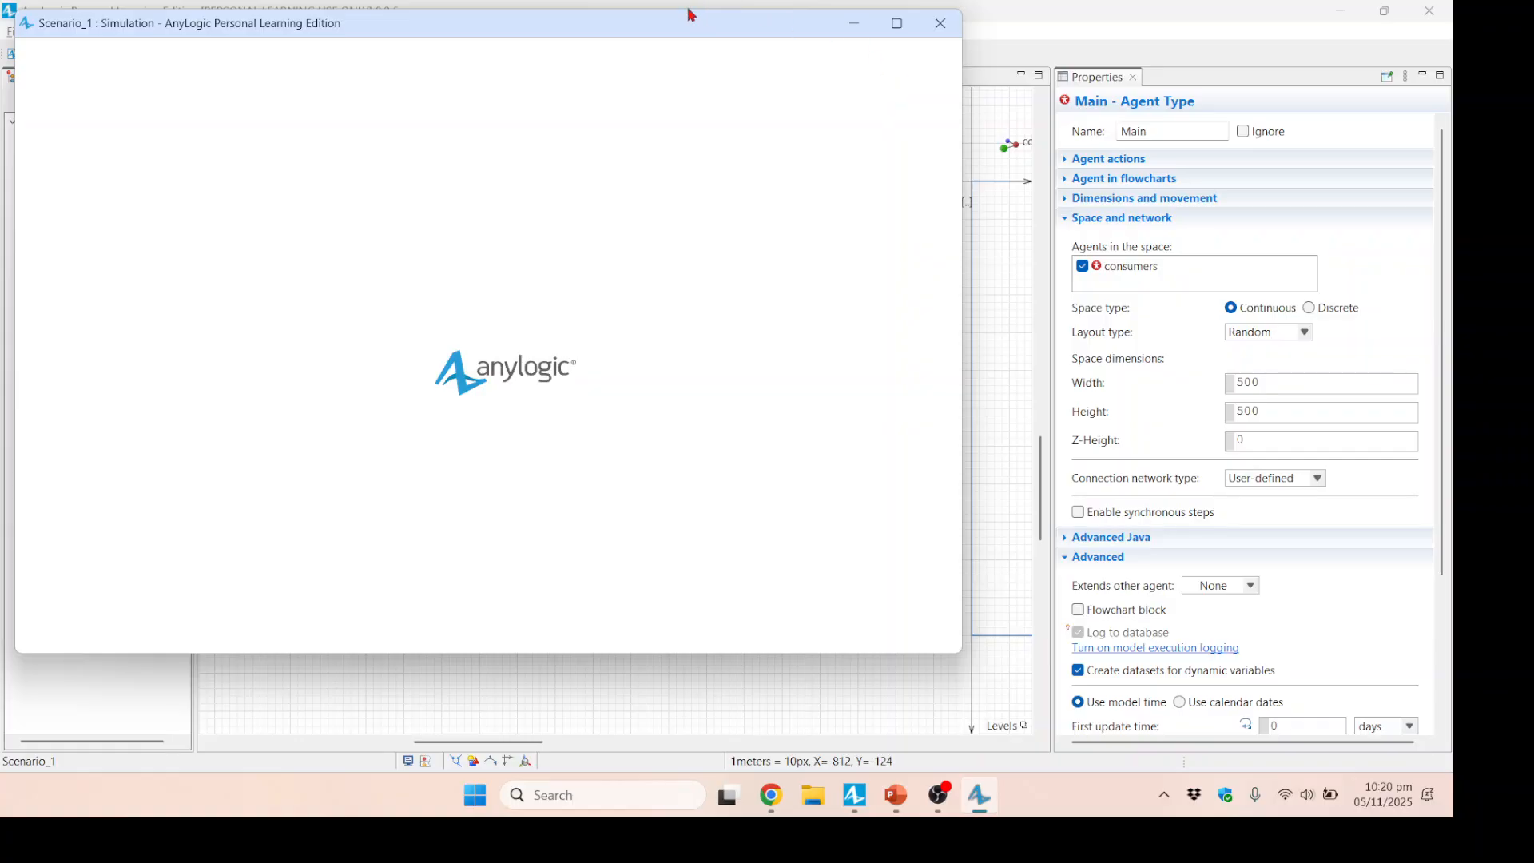
Maximize the simulation window, bring the stocks, variables and time plot into view, and run as fast as possible in virtual time.
drag(691, 30, 1042, 79)
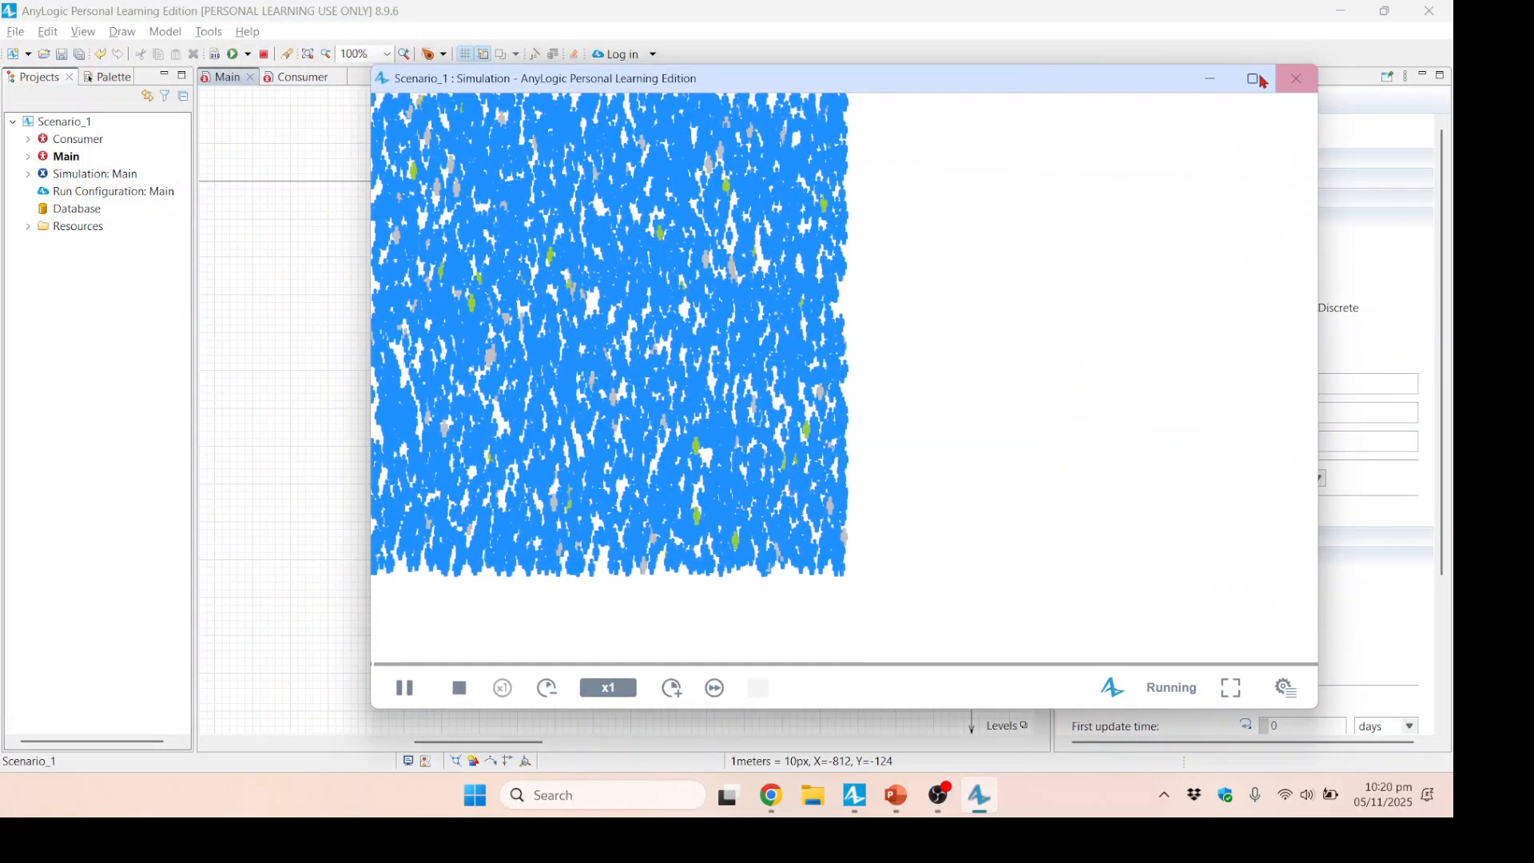
click(1253, 76)
drag(534, 501, 1226, 490)
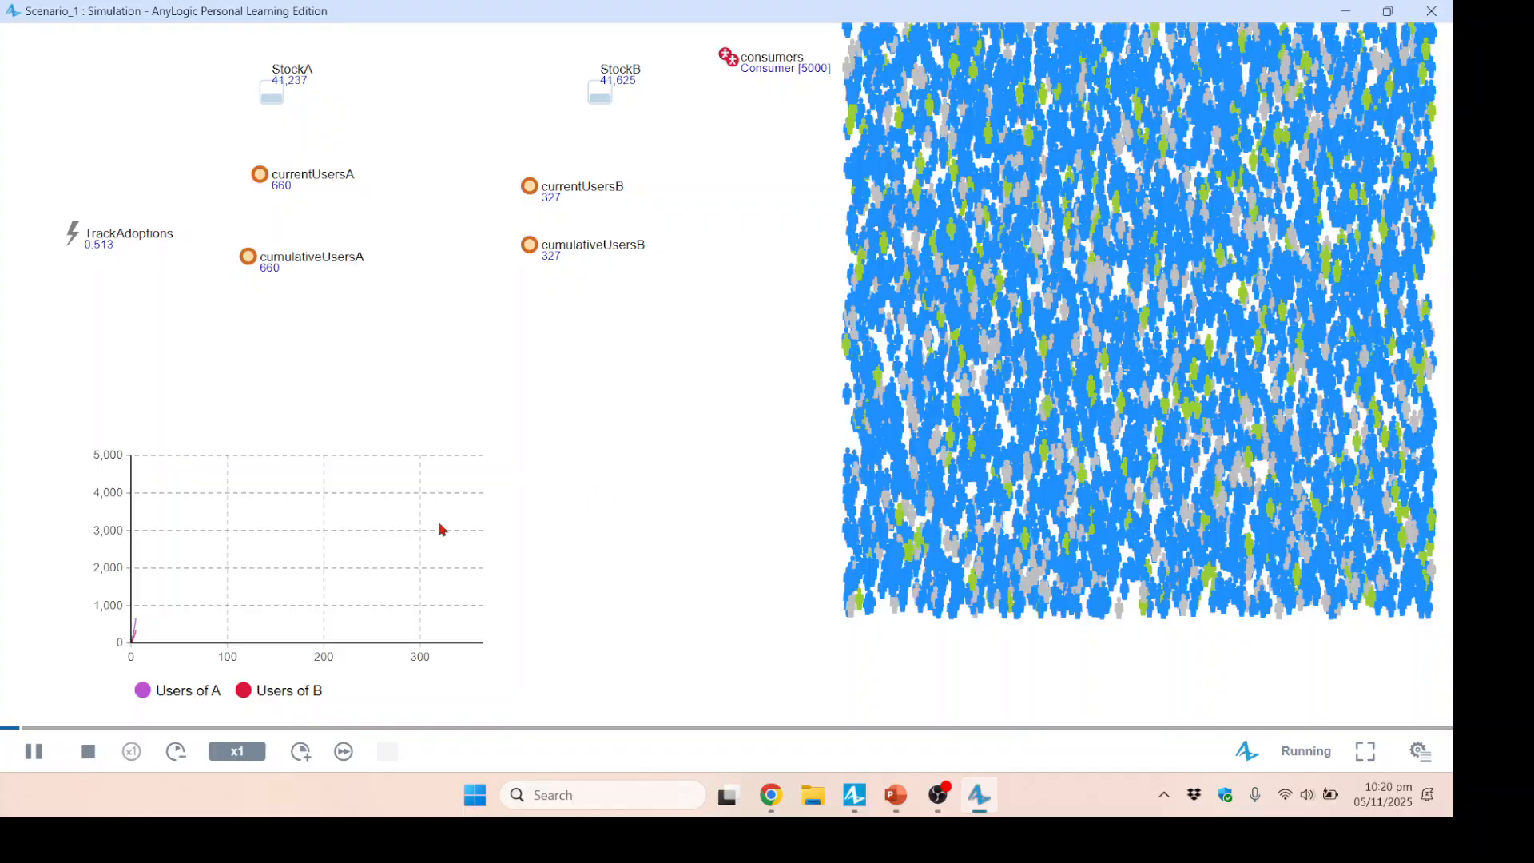
click(345, 752)
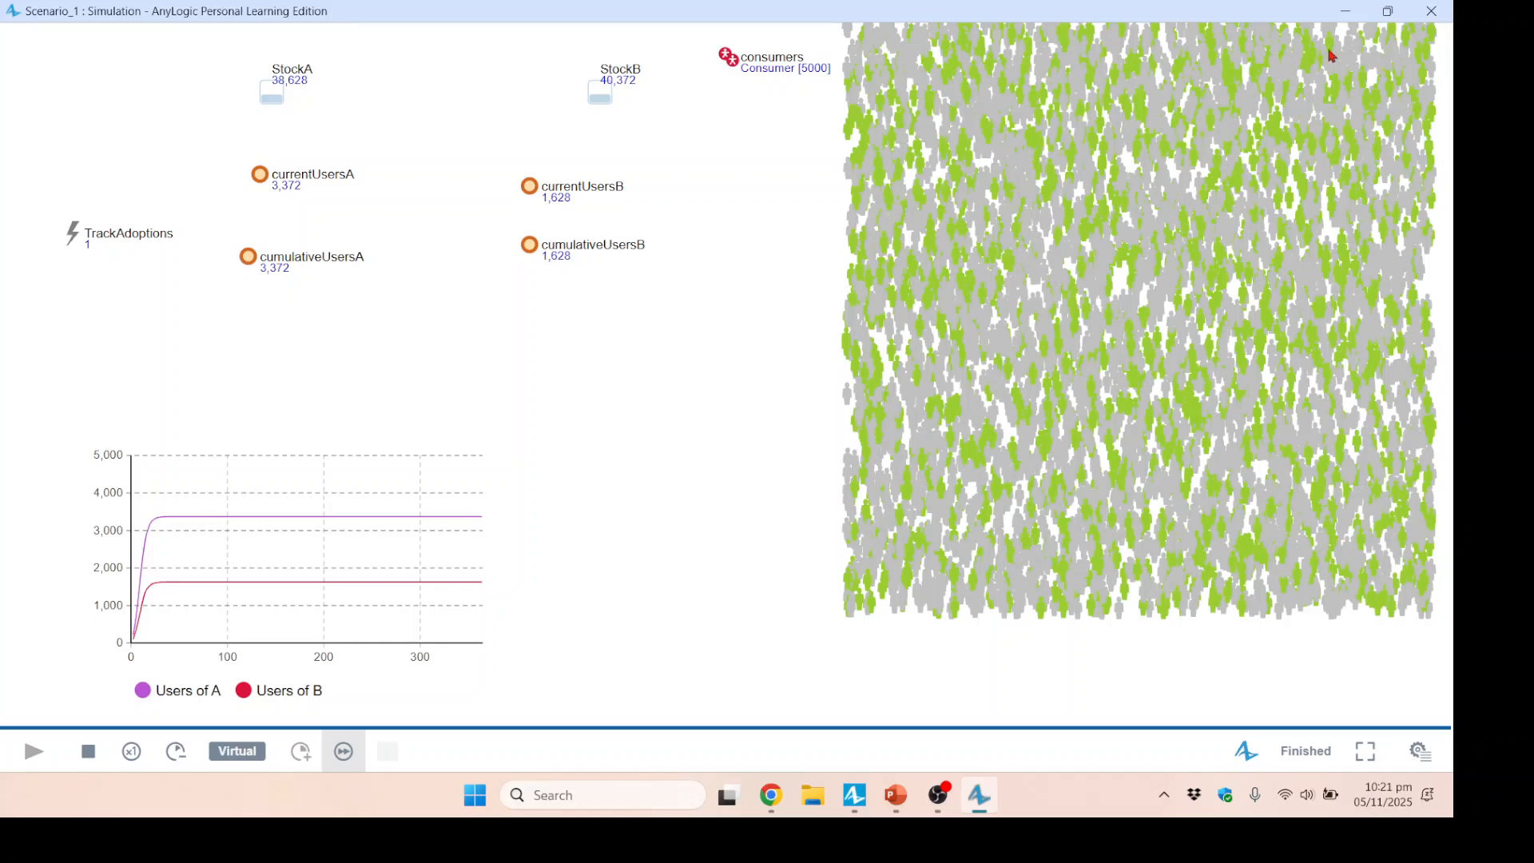
Minimize the simulation, switch to PowerPoint, and present the Market_Competition slides from Important Points through to the closing slide.
click(1349, 12)
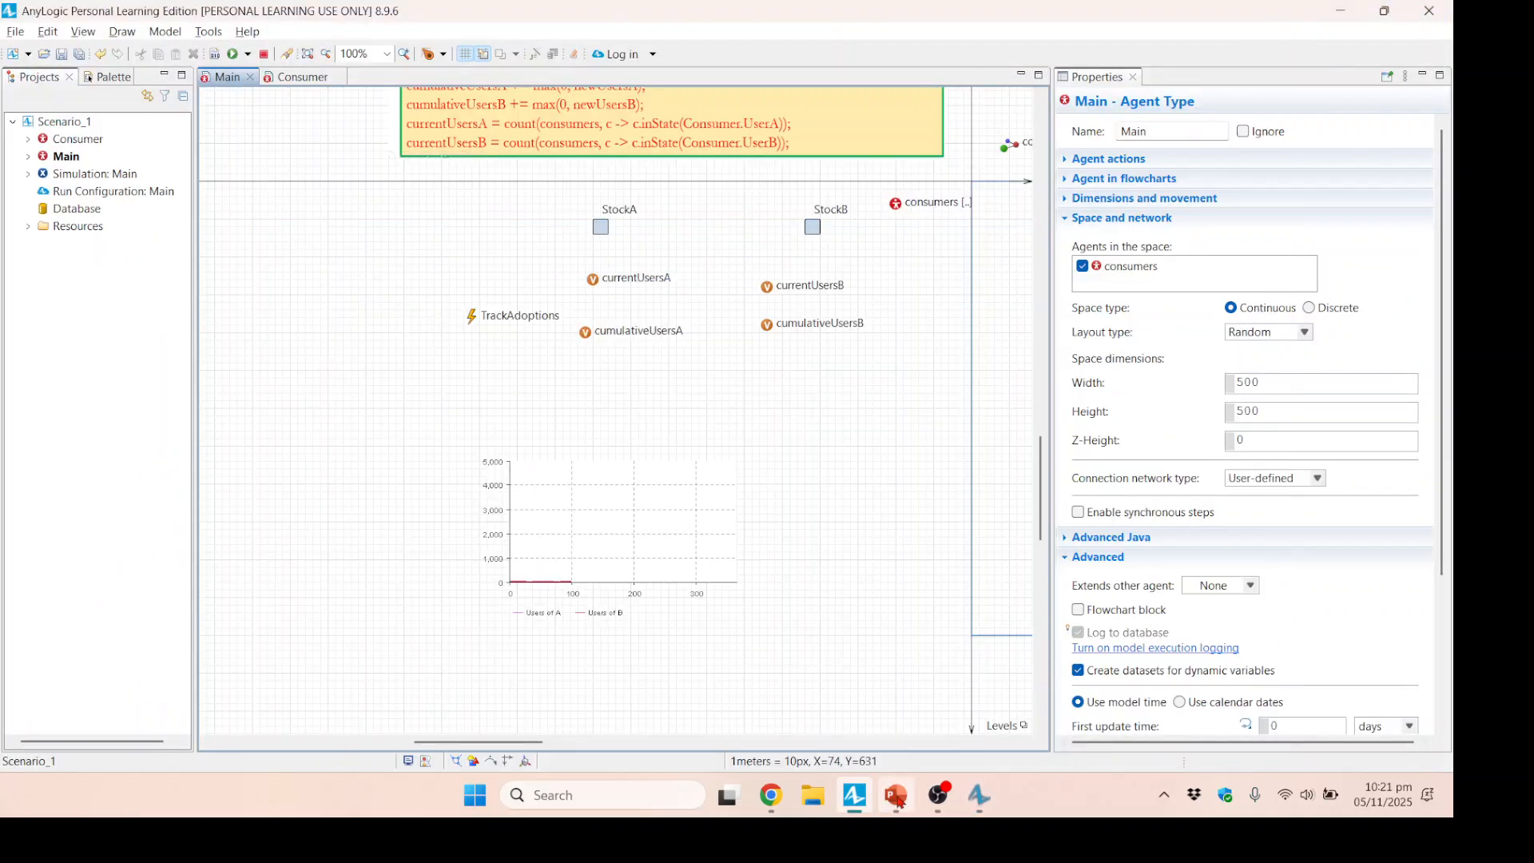
click(896, 797)
click(1305, 540)
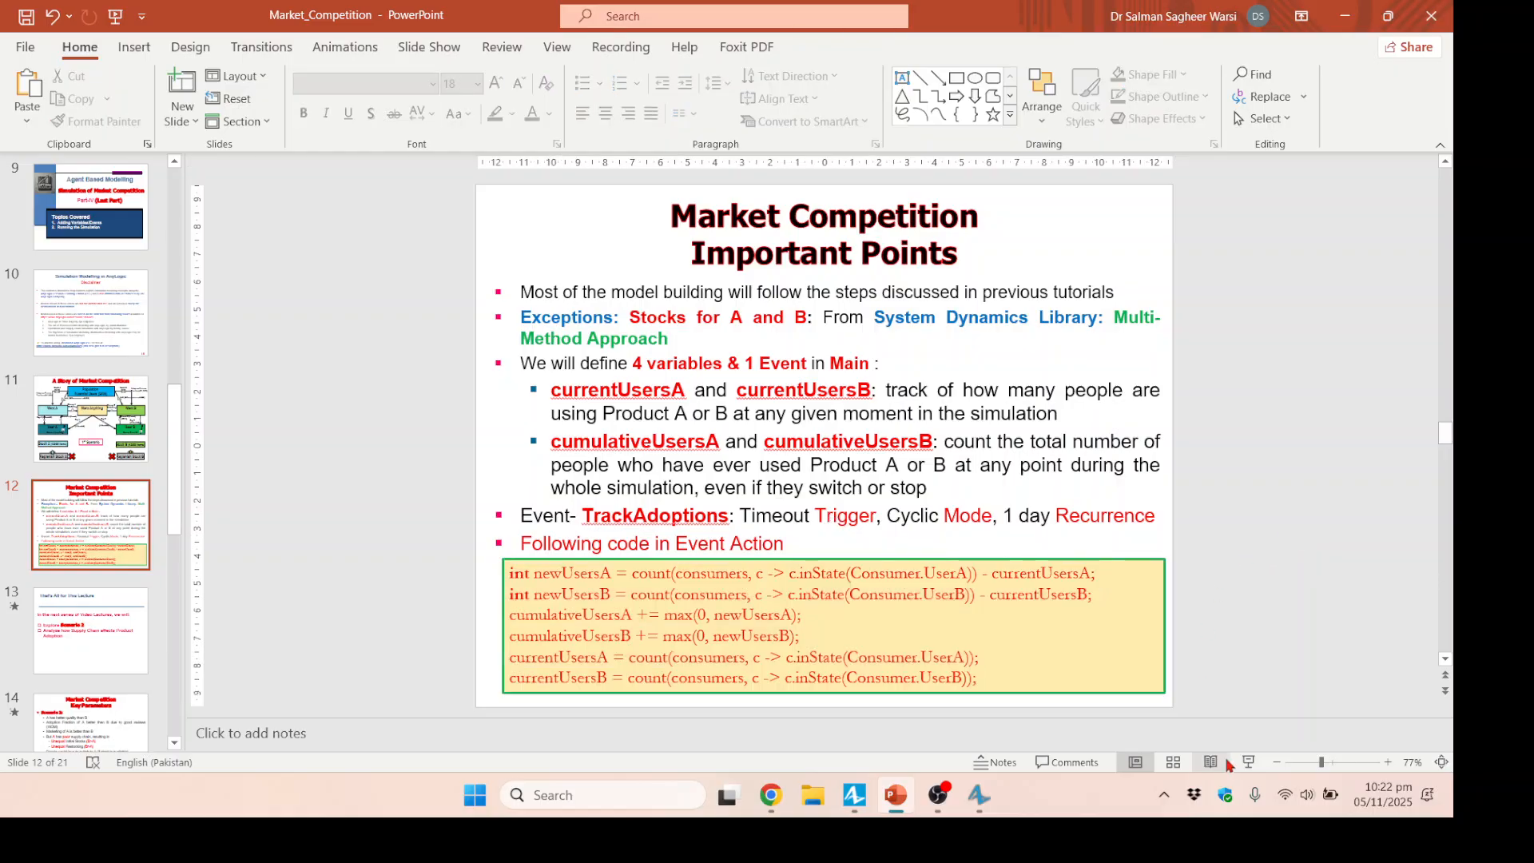
click(1249, 762)
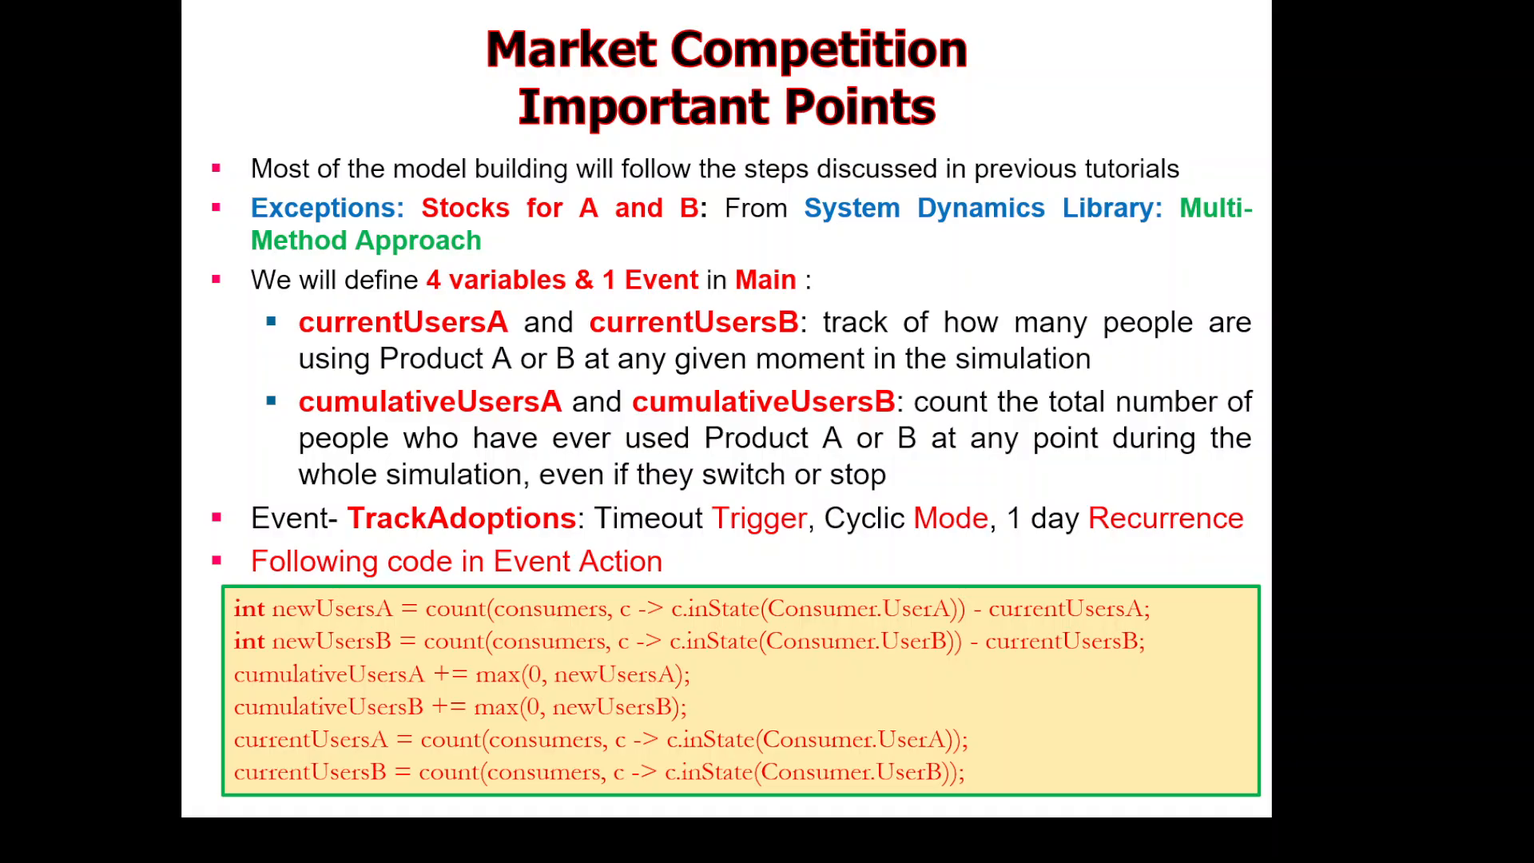
key(Right)
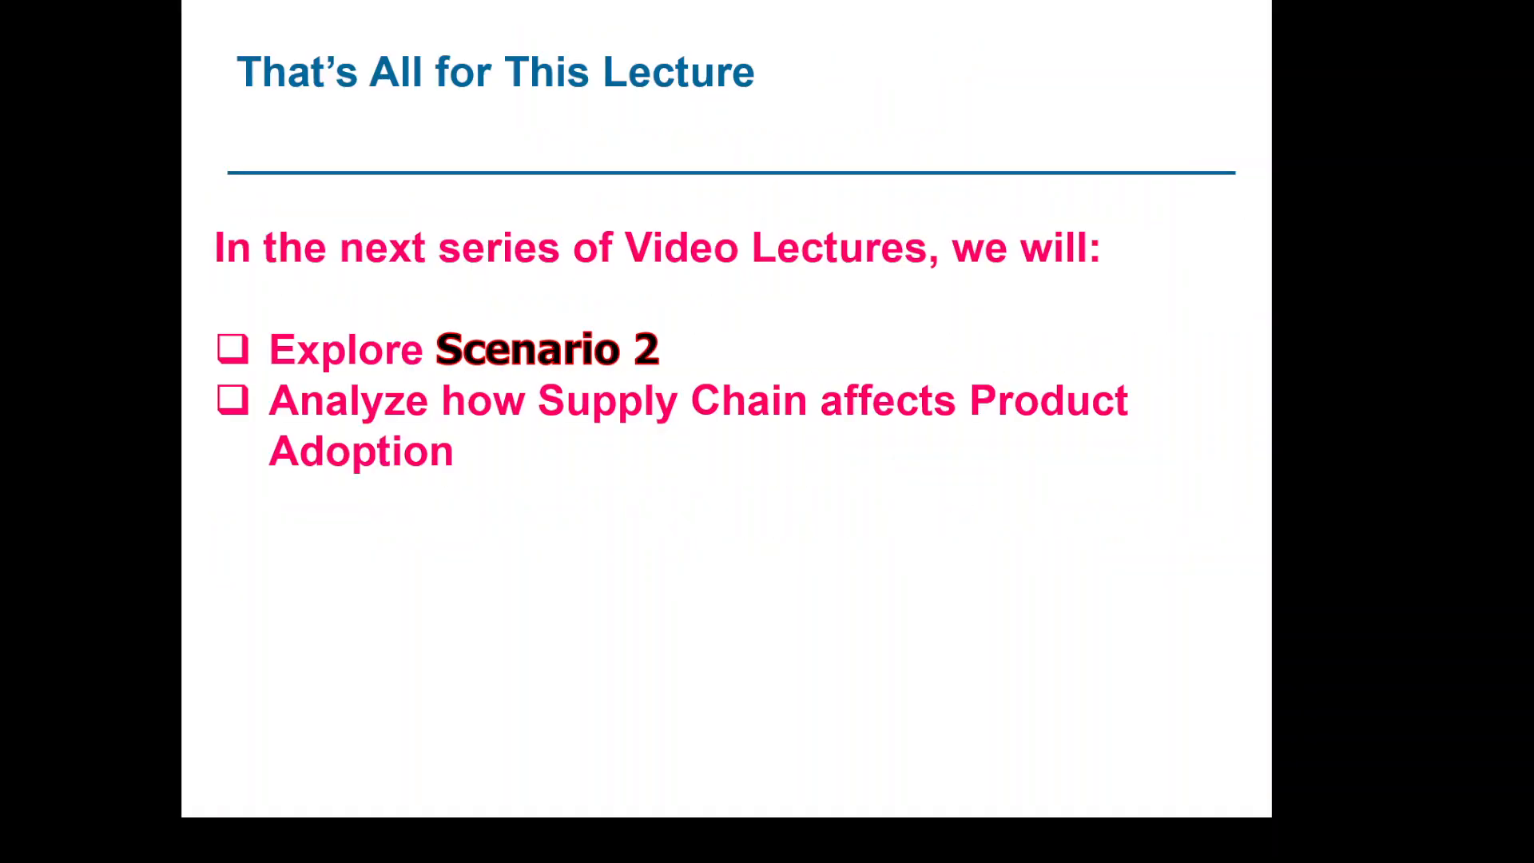